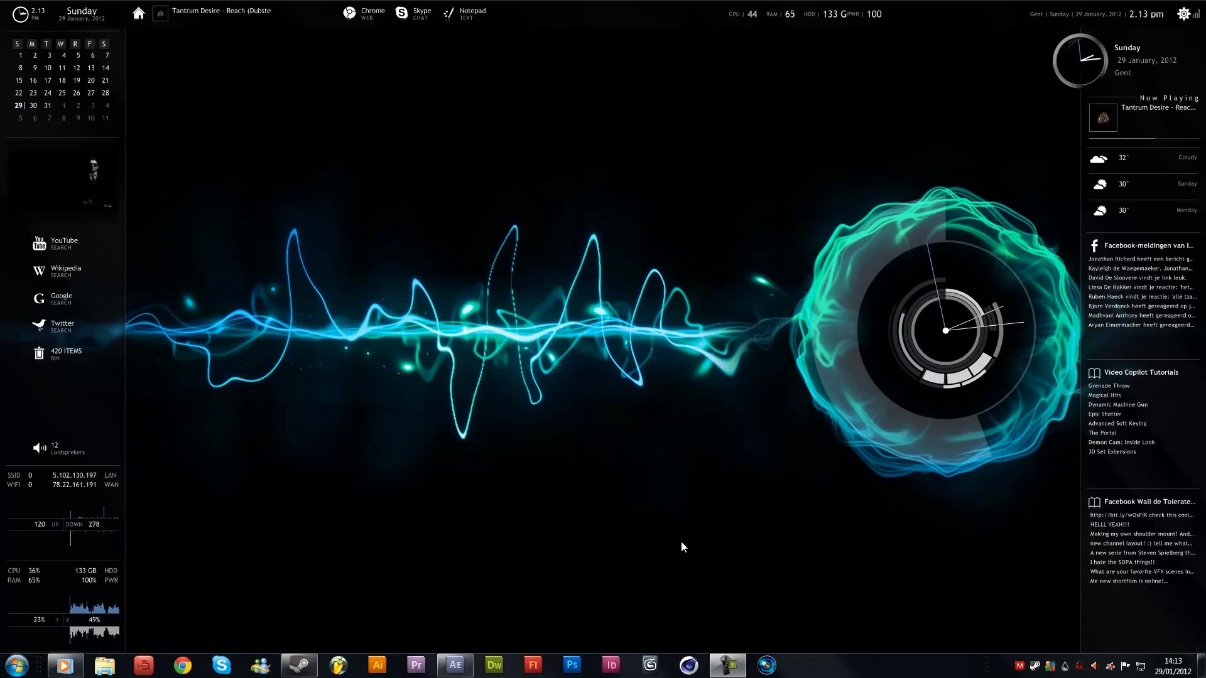
Step: Select the two 20-value slider keyframes near one second and key both sliders to 0 at 0:00:03:05
left_click(466, 667)
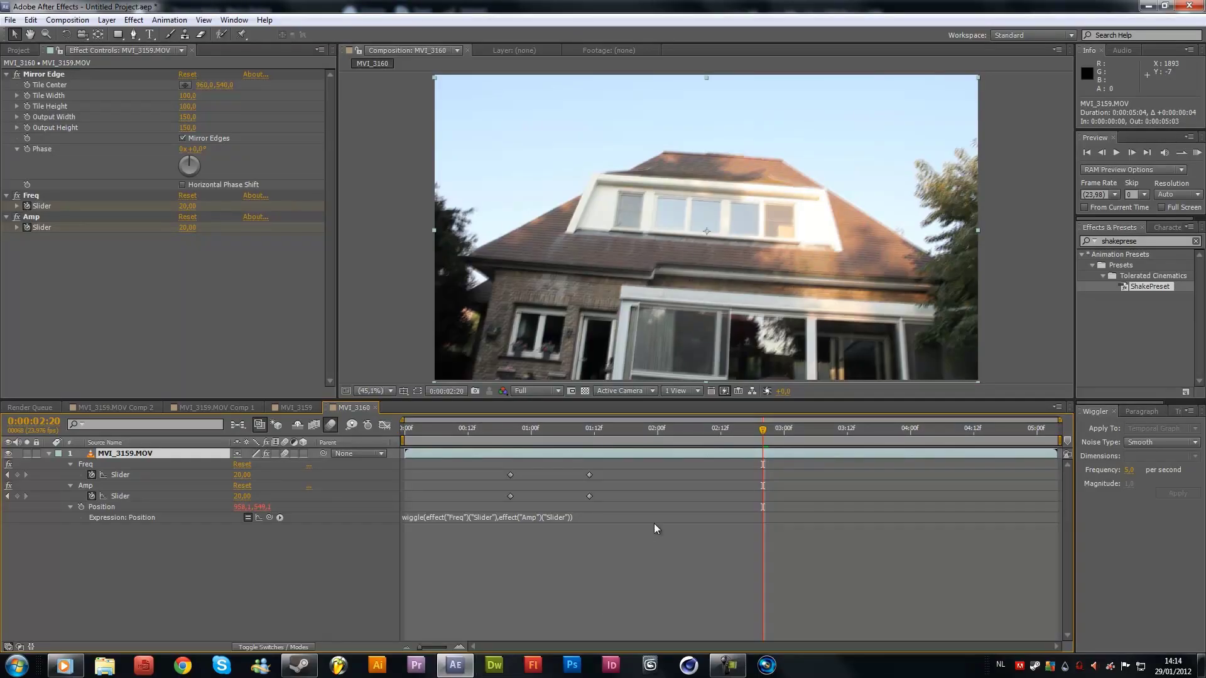
left_click(749, 429)
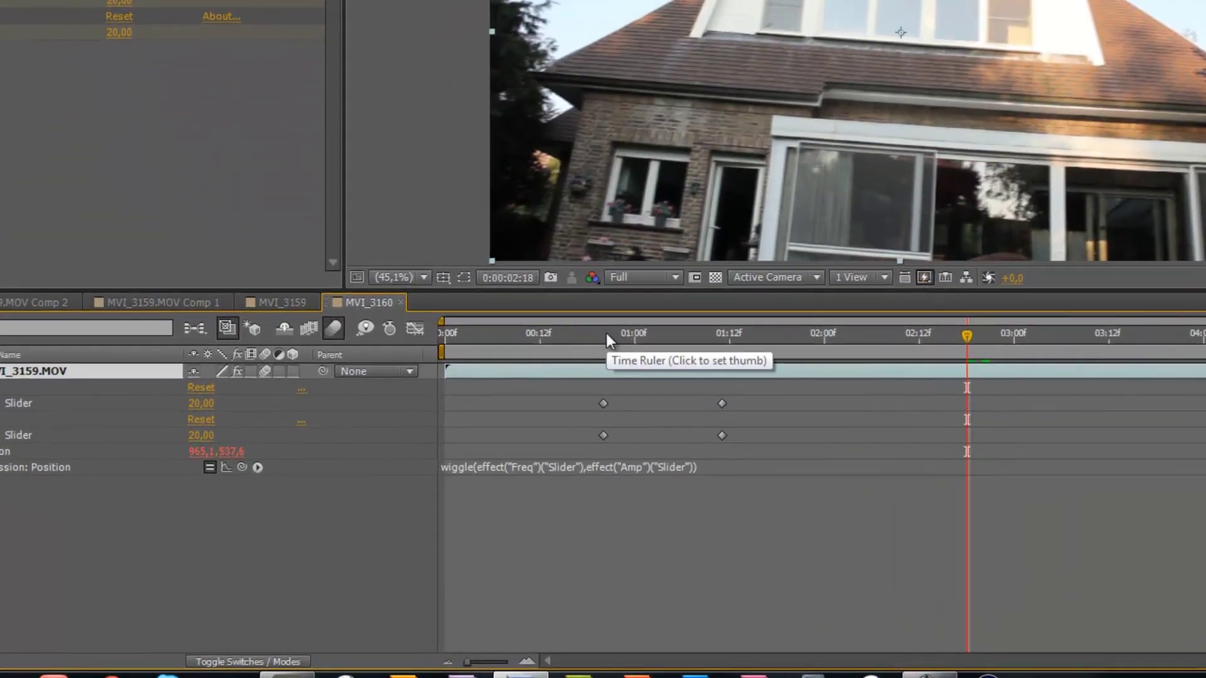
left_click_drag(606, 332, 717, 348)
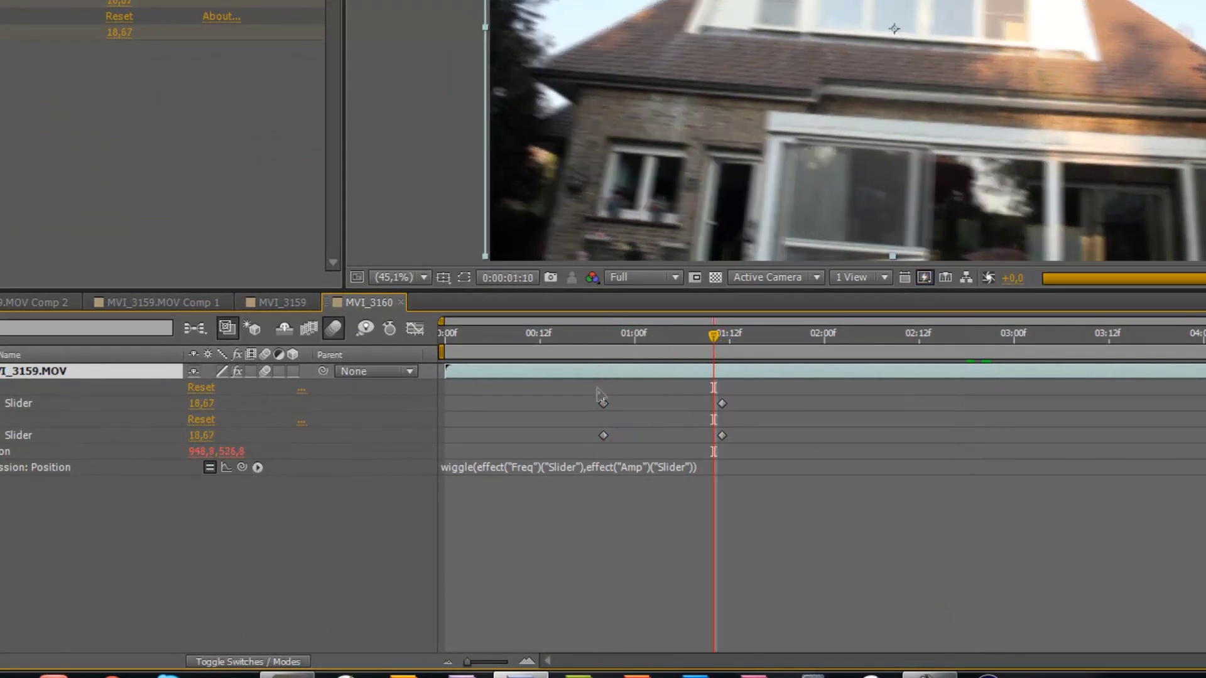
left_click_drag(598, 389, 624, 451)
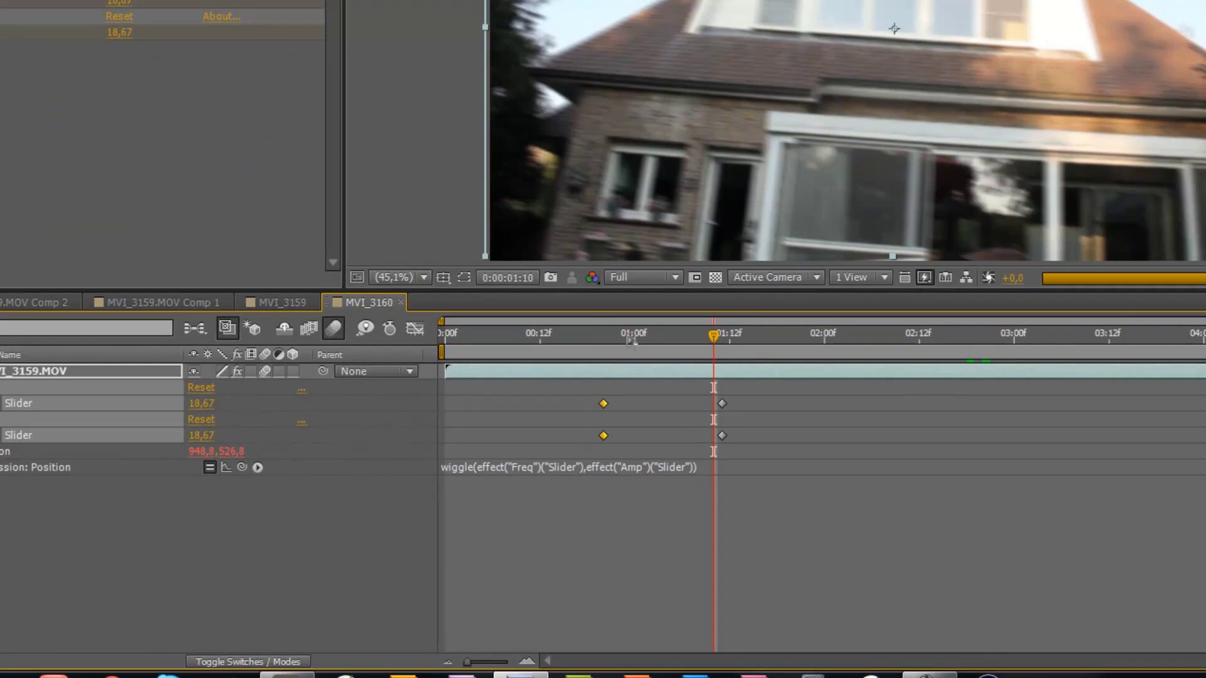
left_click_drag(606, 336, 683, 341)
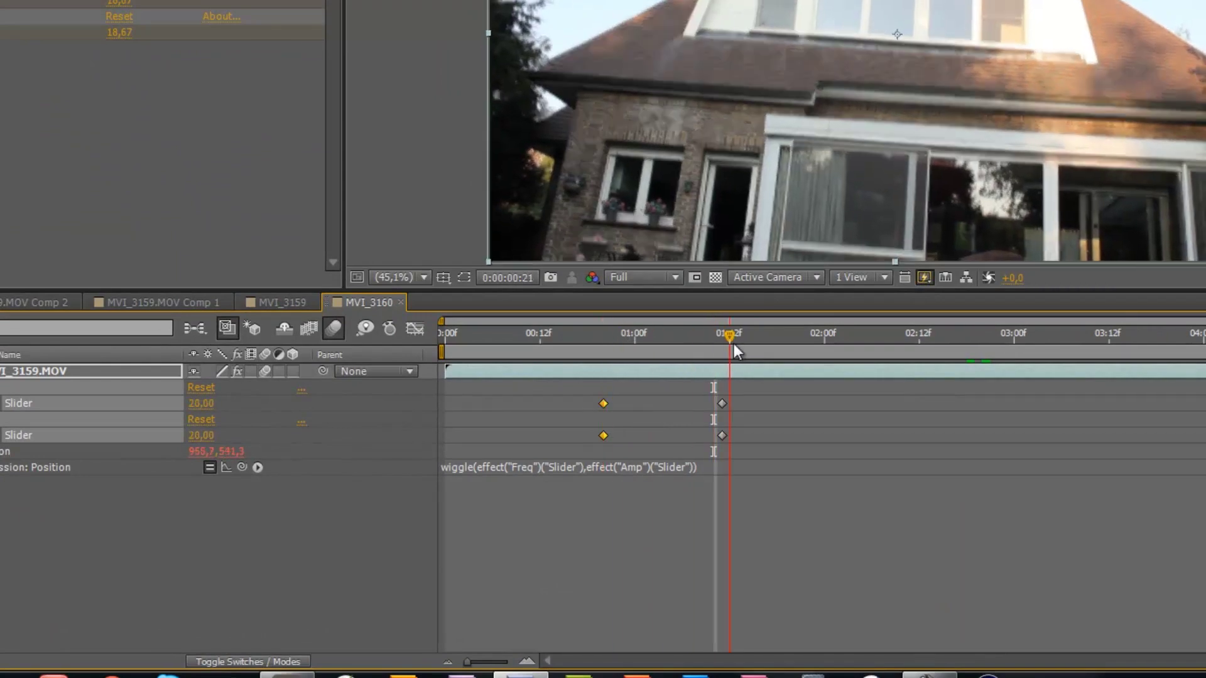
left_click_drag(683, 343, 856, 354)
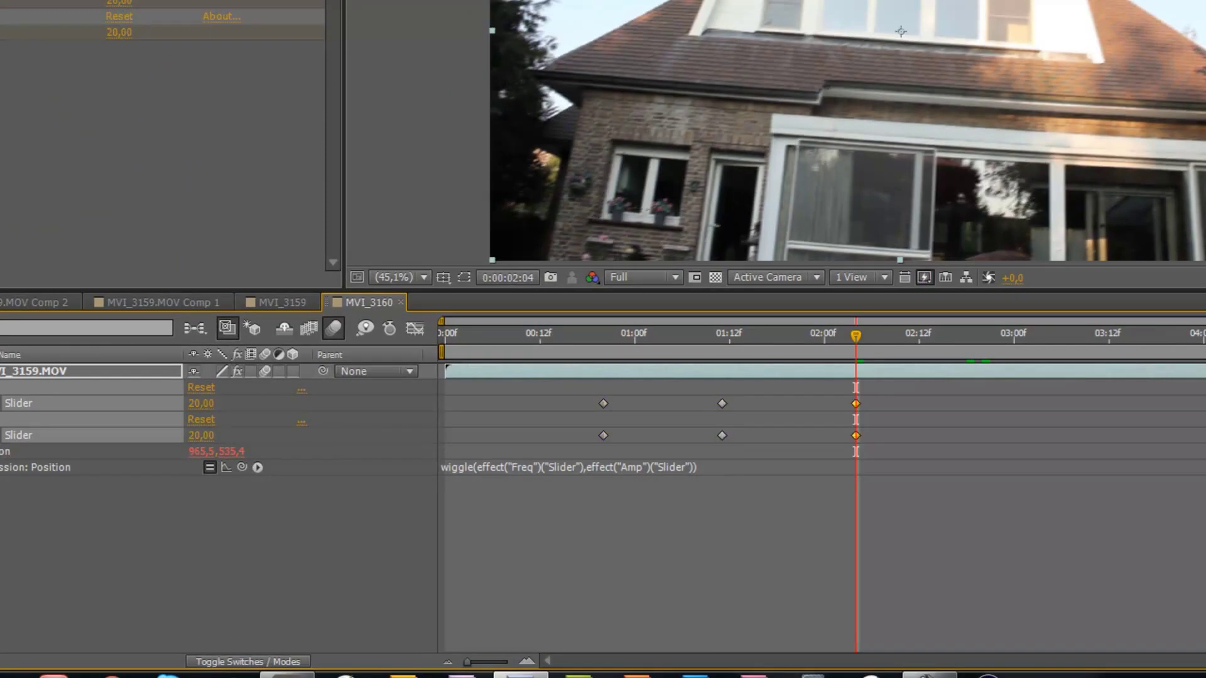
key("space")
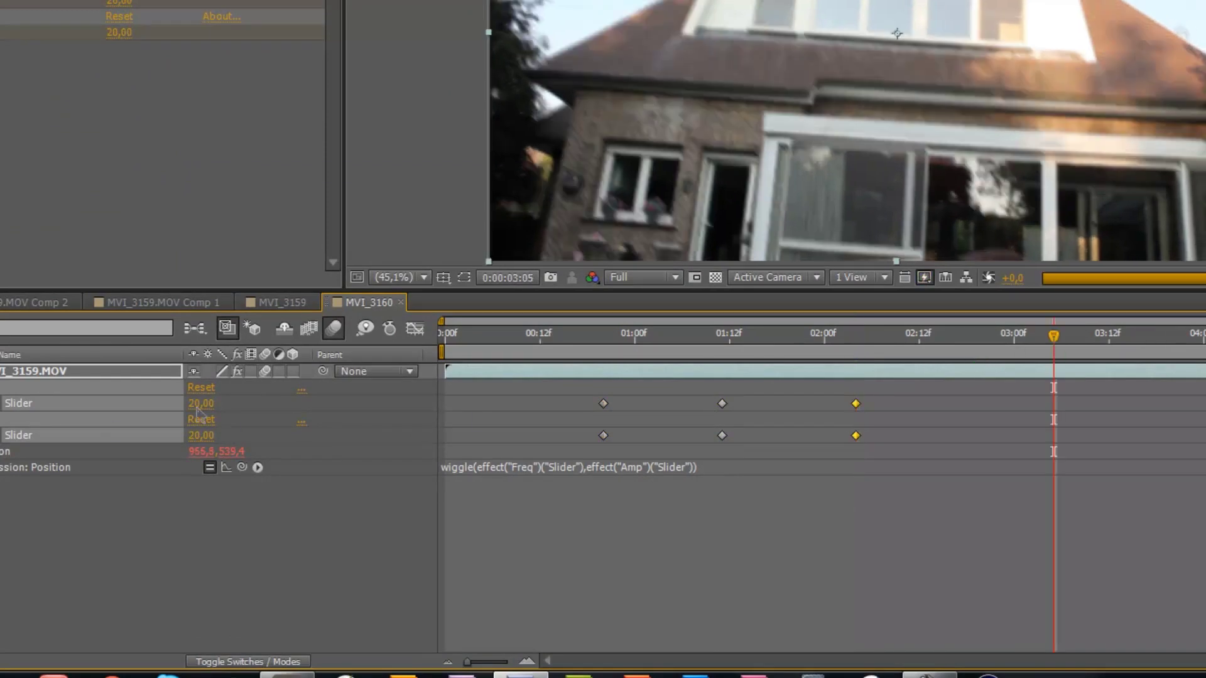
key("ctrl+v")
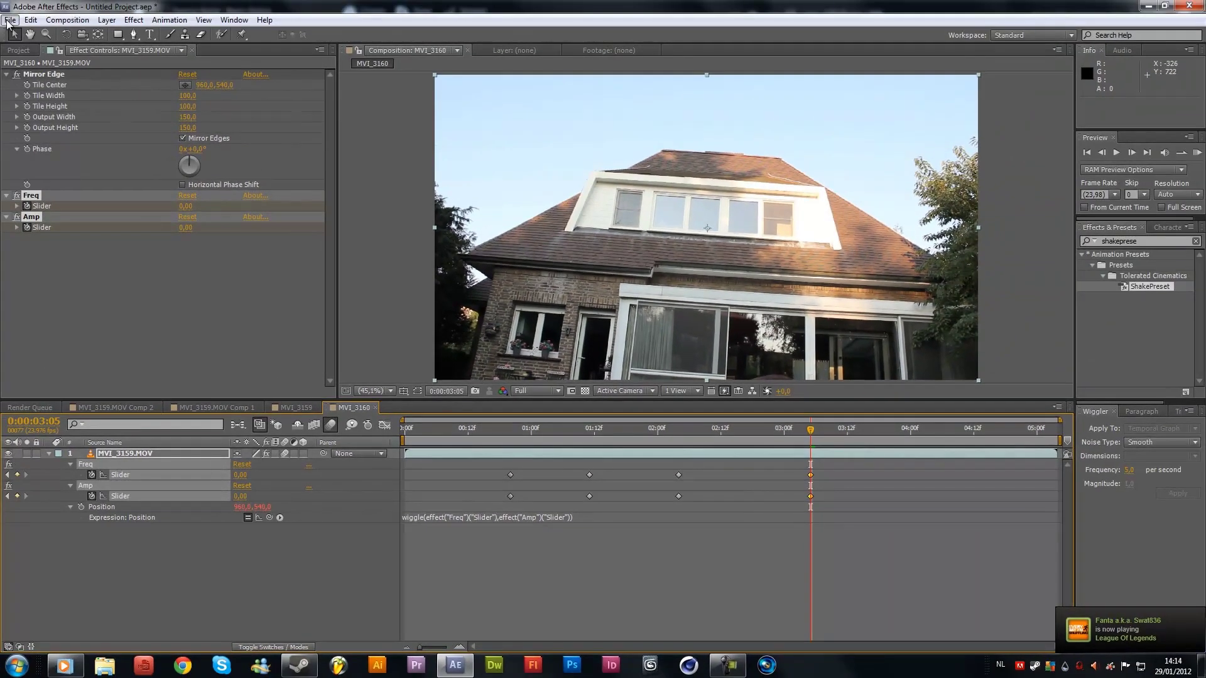
Step: Start a new blank project without saving the old one
left_click(10, 20)
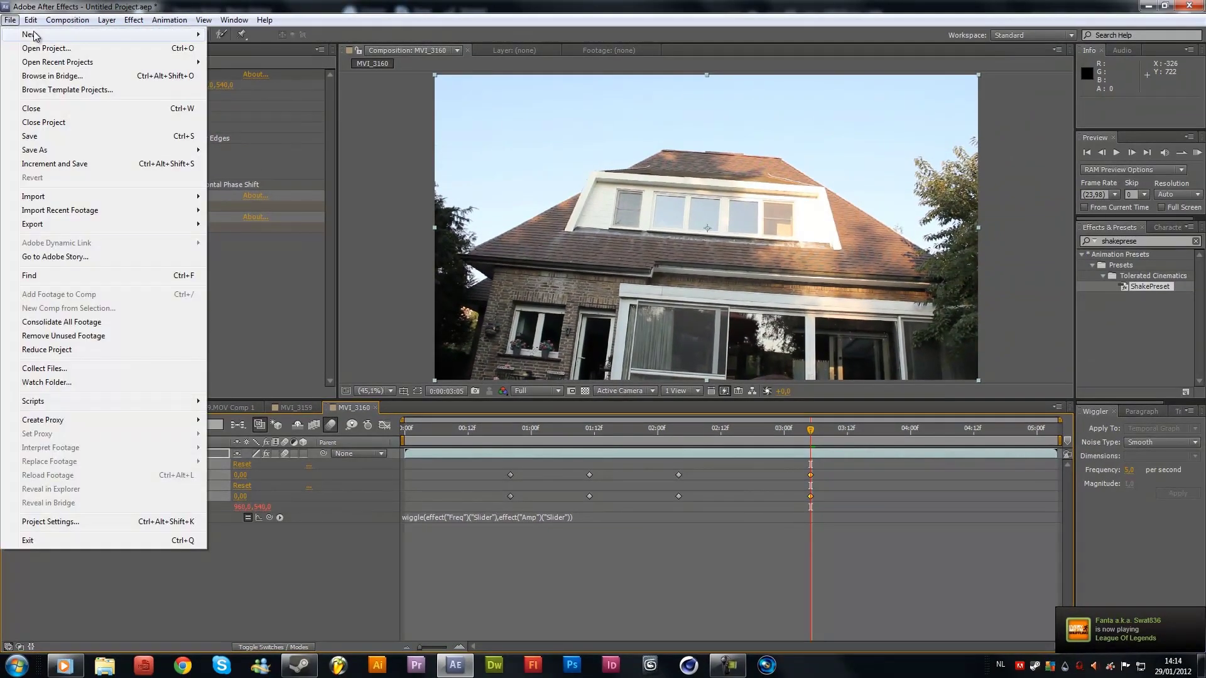
left_click(226, 36)
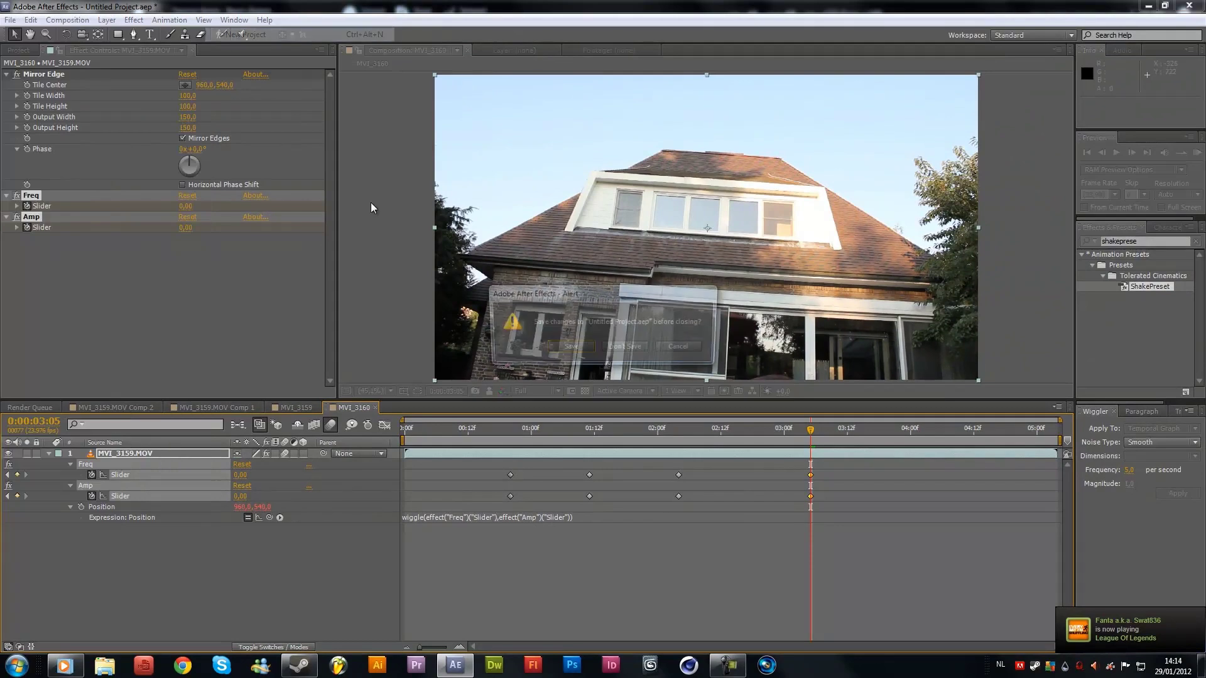
left_click(622, 349)
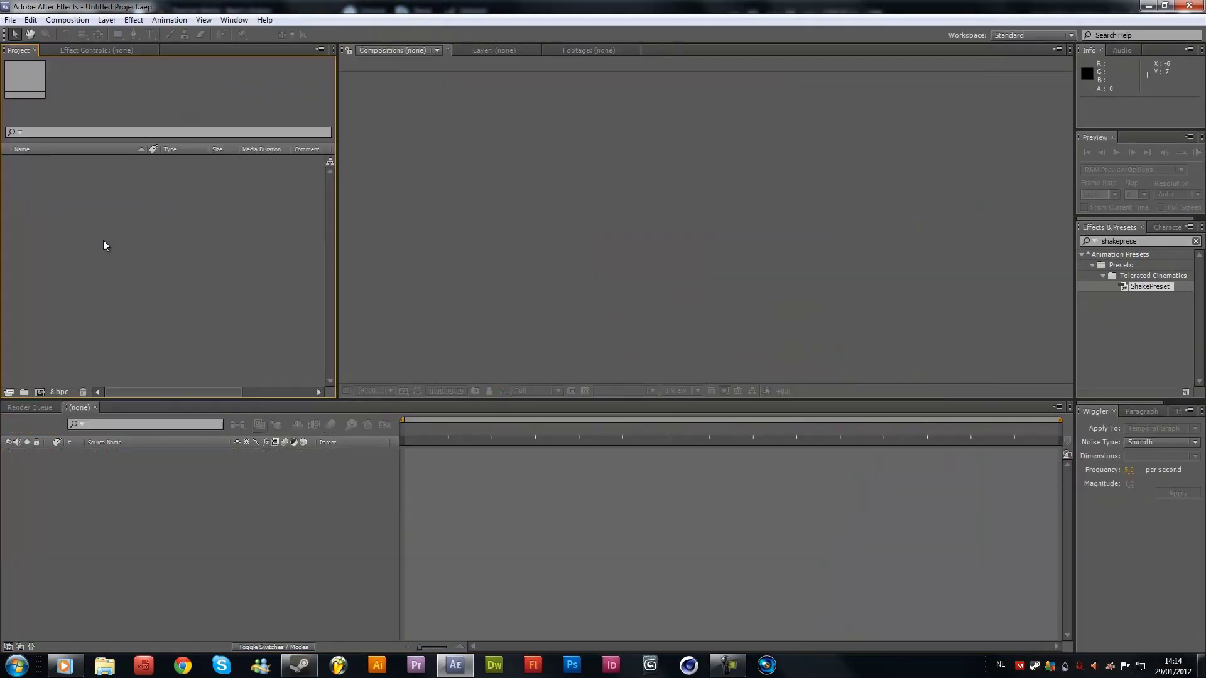
Step: Import MVI_3159.MOV and create a composition from the clip
right_click(59, 202)
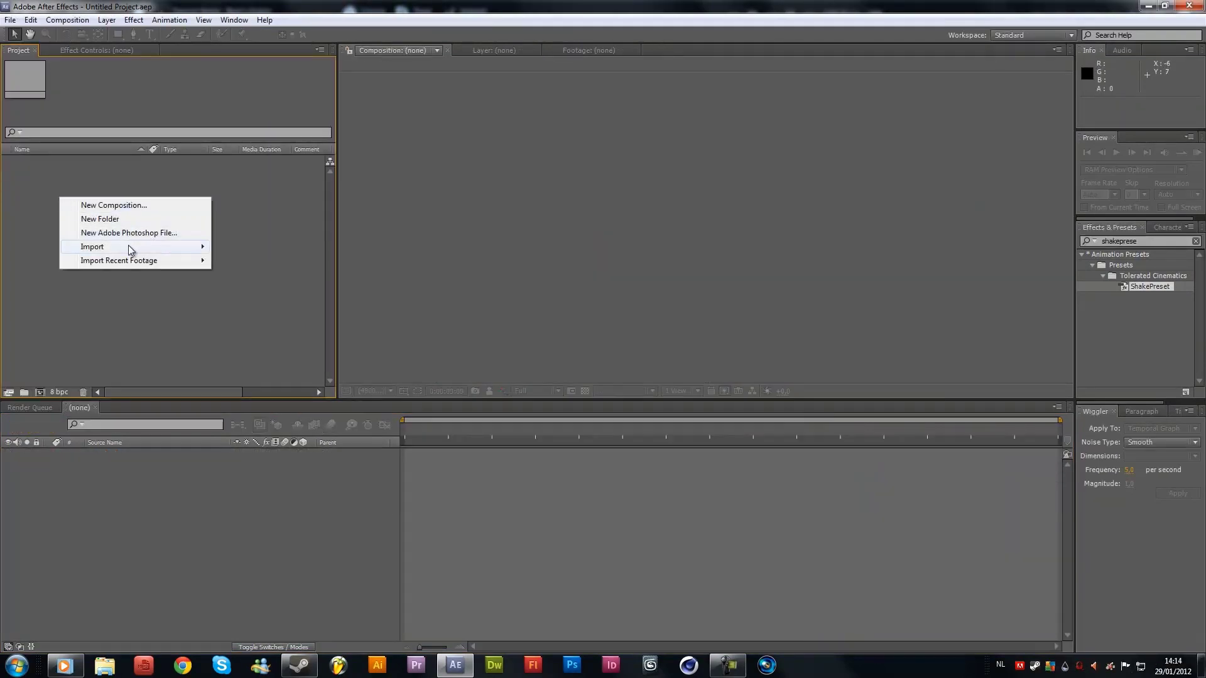
left_click(236, 247)
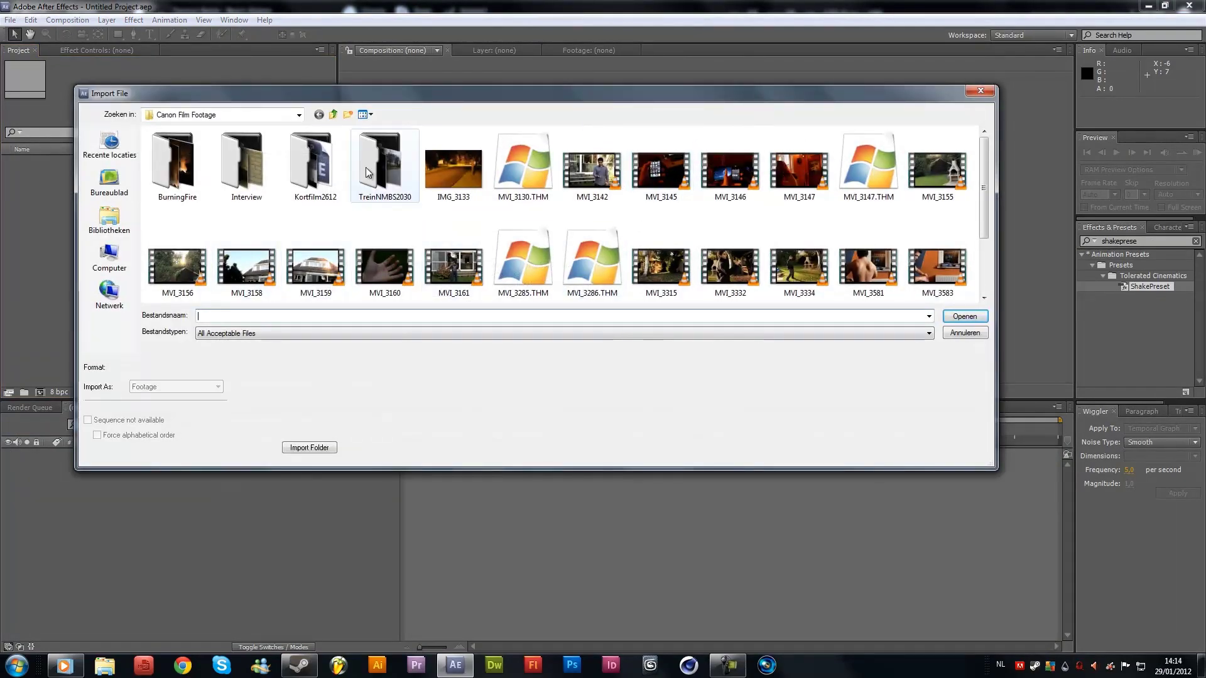
left_click(296, 270)
left_click(963, 317)
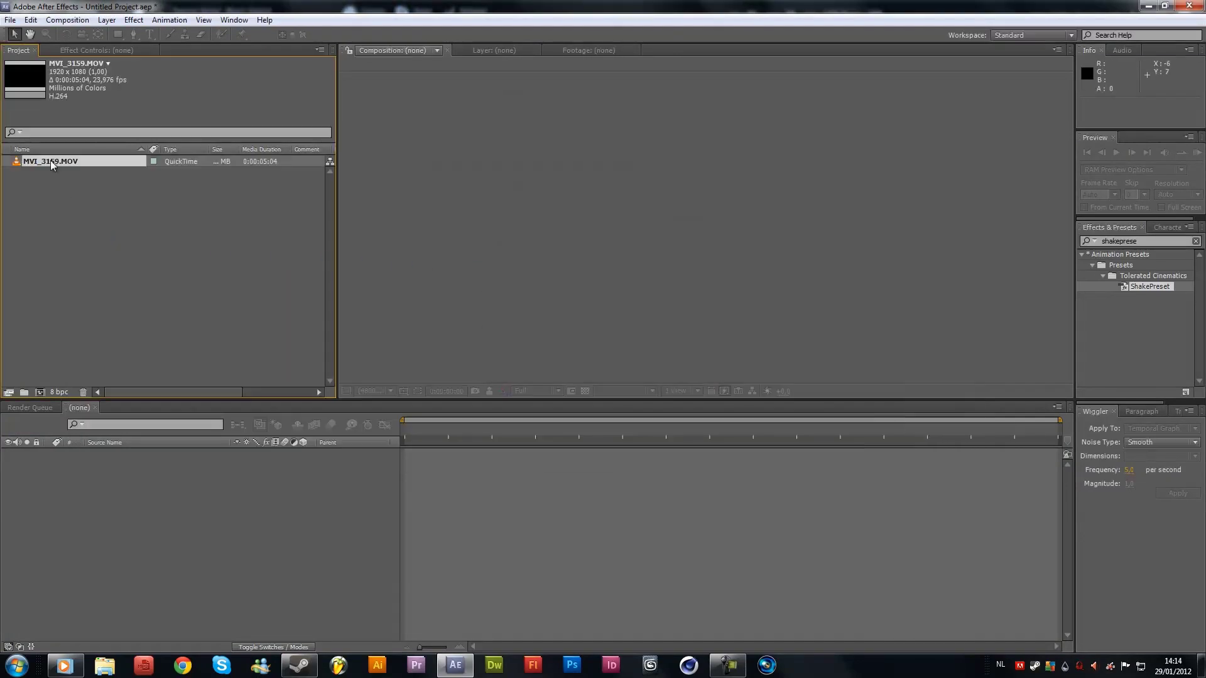
mouse_move(50, 160)
left_mouse_down()
mouse_move(28, 375)
mouse_move(40, 392)
left_mouse_up()
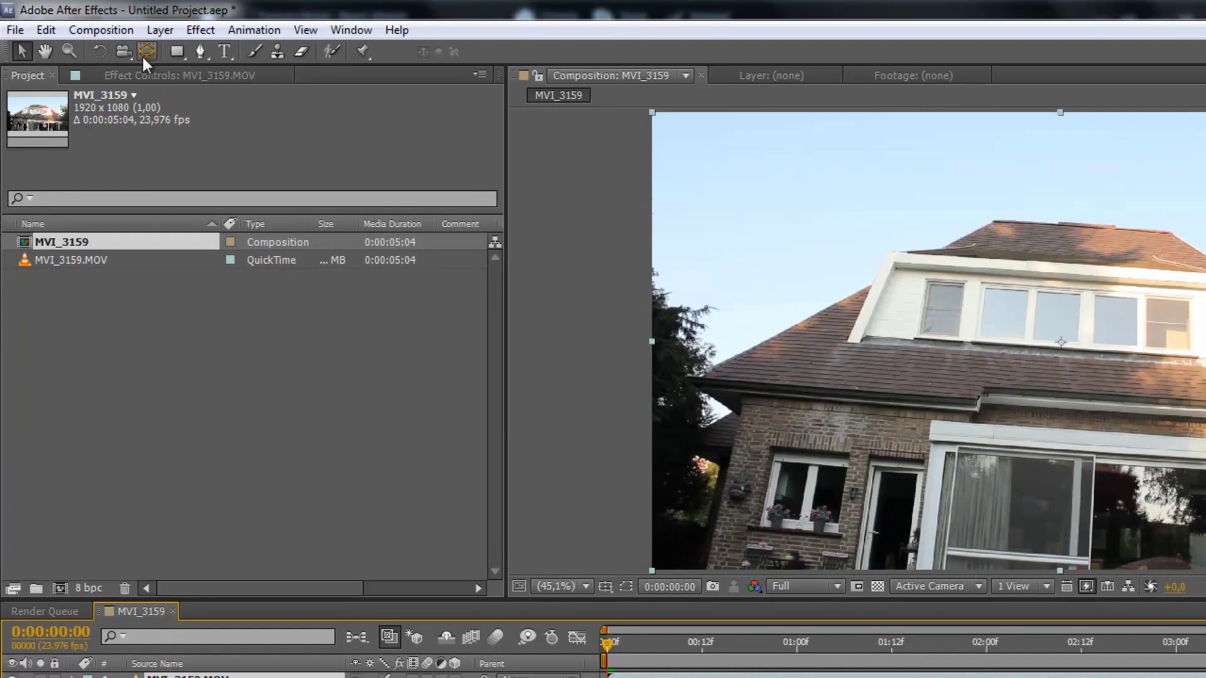
Step: Pre-compose the MVI_3159 clip layer into a new composition called MainComp
left_click(160, 29)
key("ctrl+shift+c")
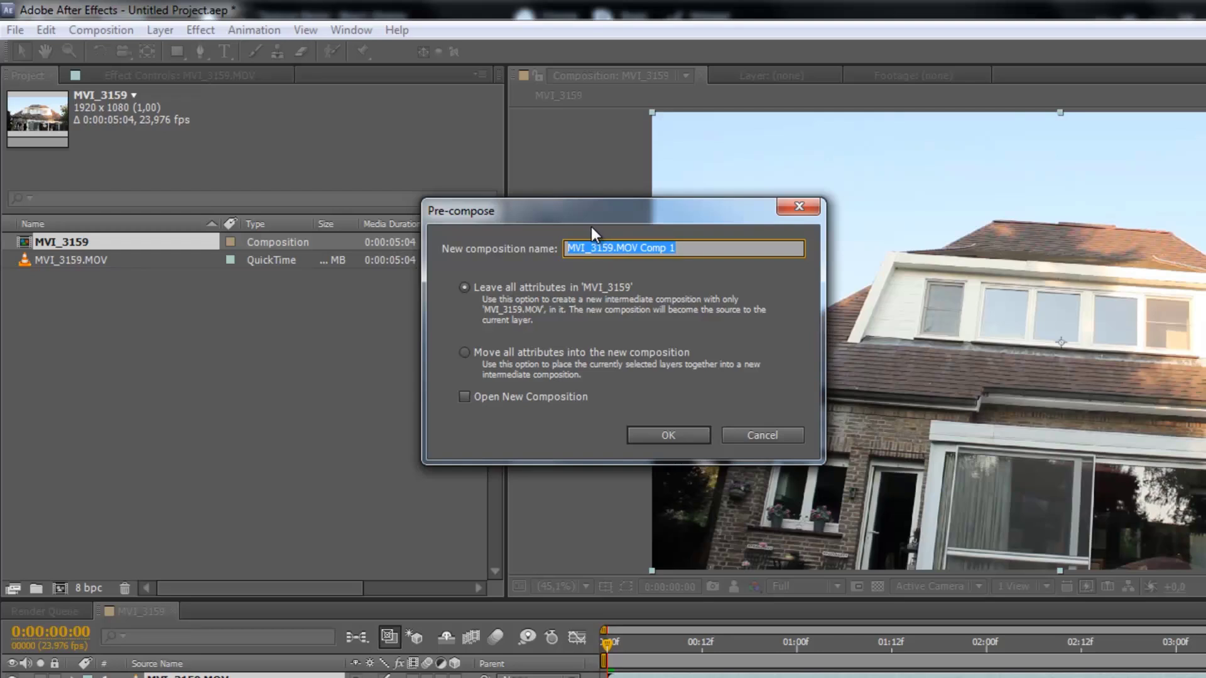
left_click_drag(591, 228, 817, 320)
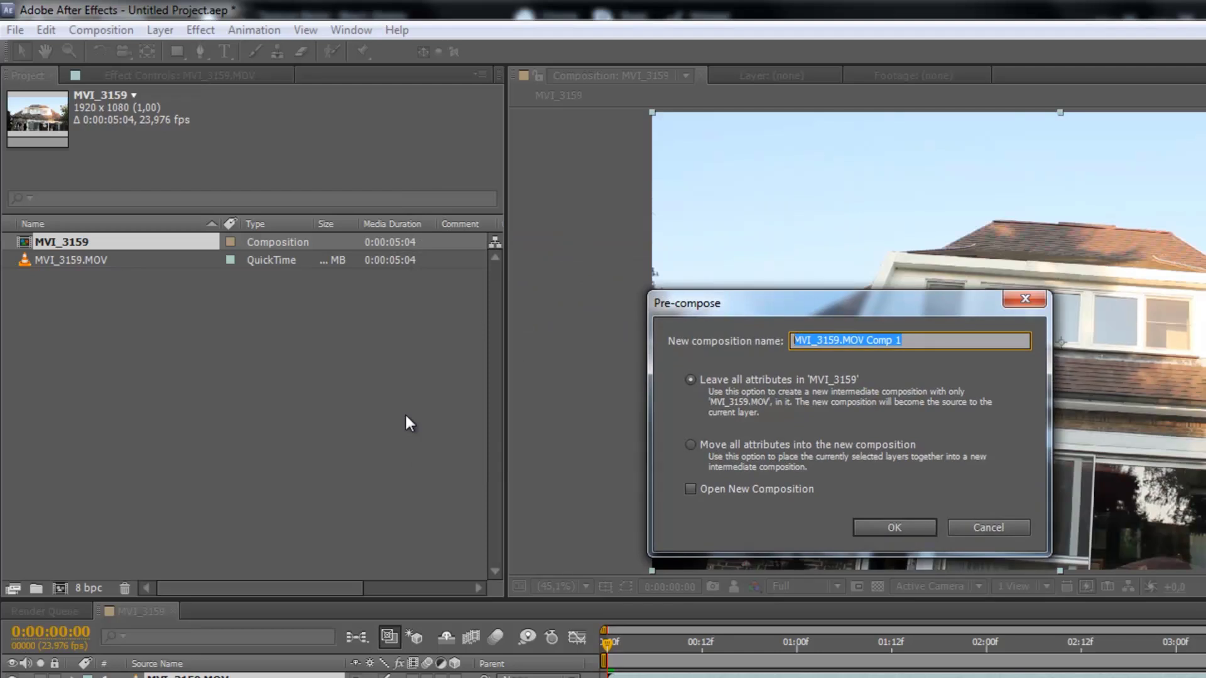
type("MainComp")
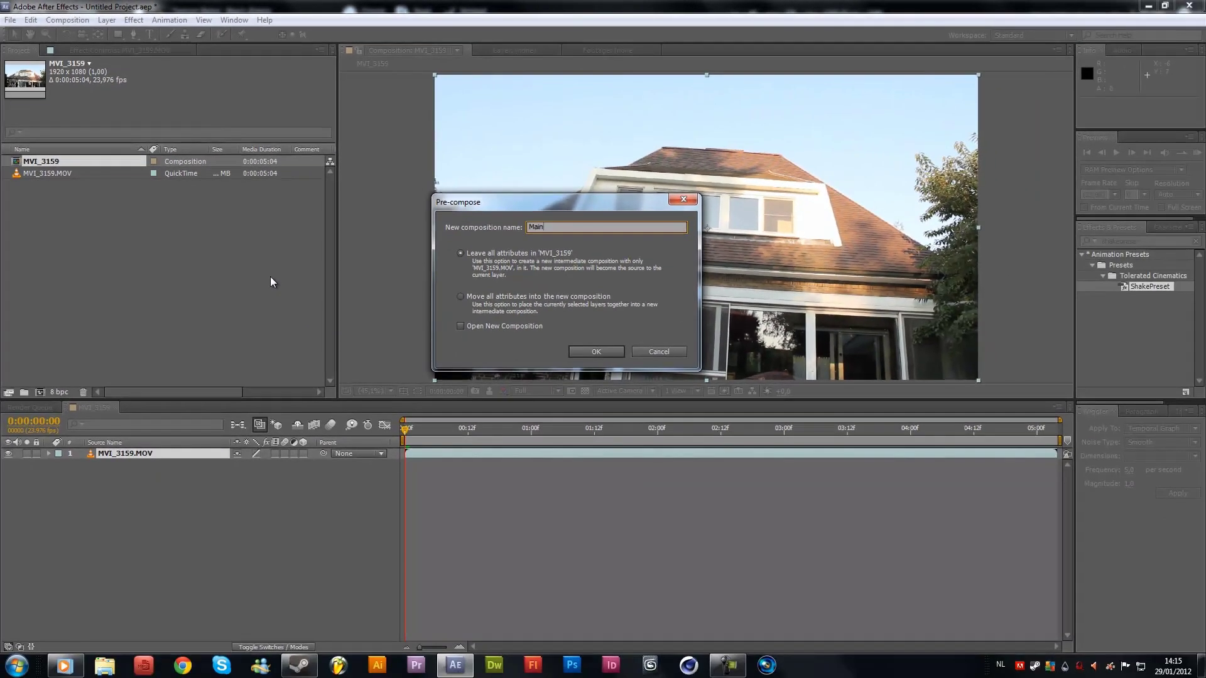
left_click(596, 351)
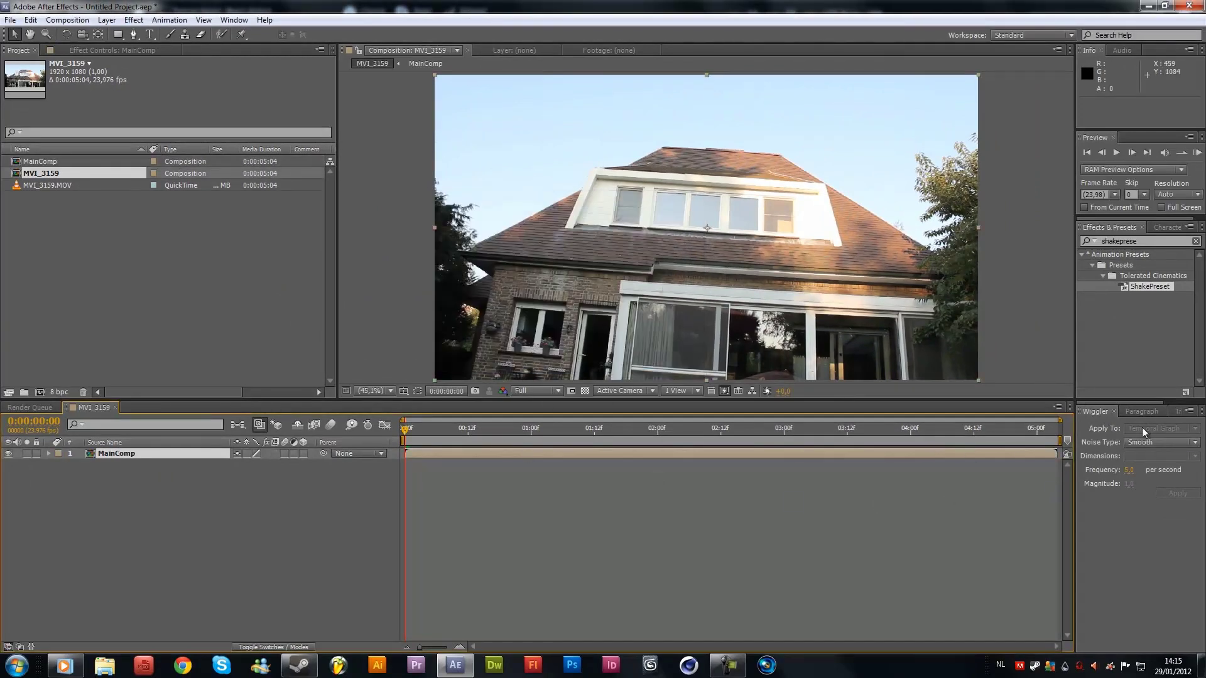
mouse_move(499, 433)
left_mouse_down()
mouse_move(524, 429)
mouse_move(512, 451)
left_mouse_up()
key("alt+shift+p")
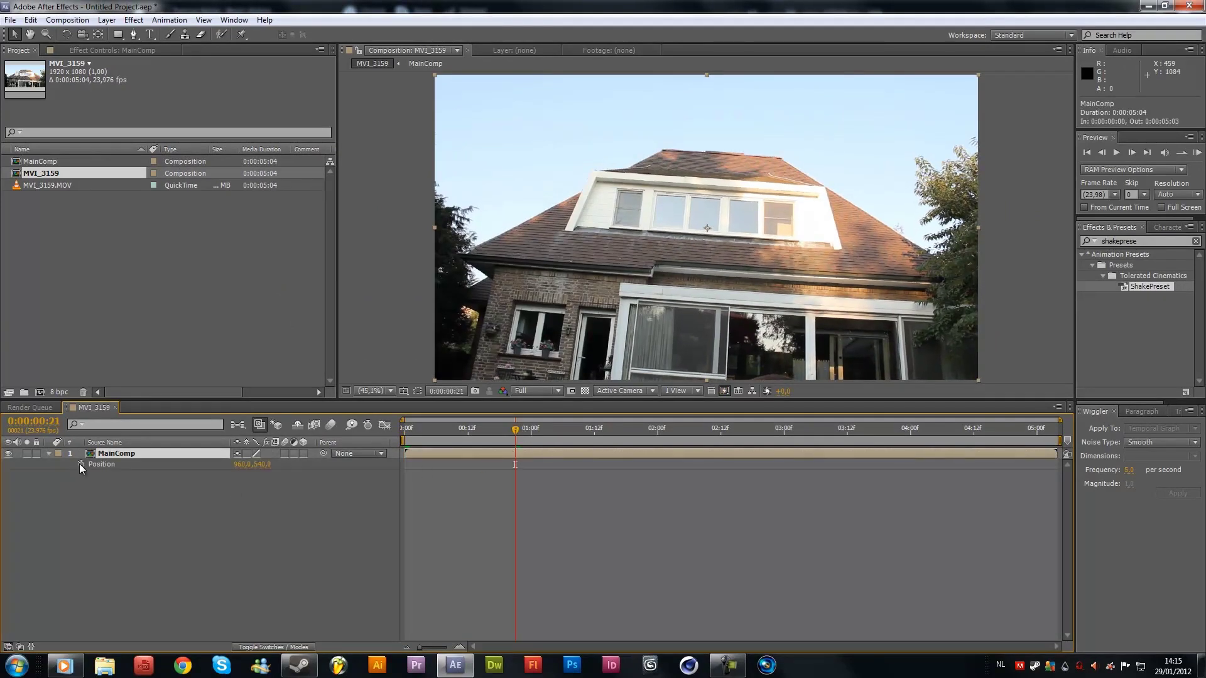
key("alt+shift+p")
left_click_drag(500, 465, 561, 469)
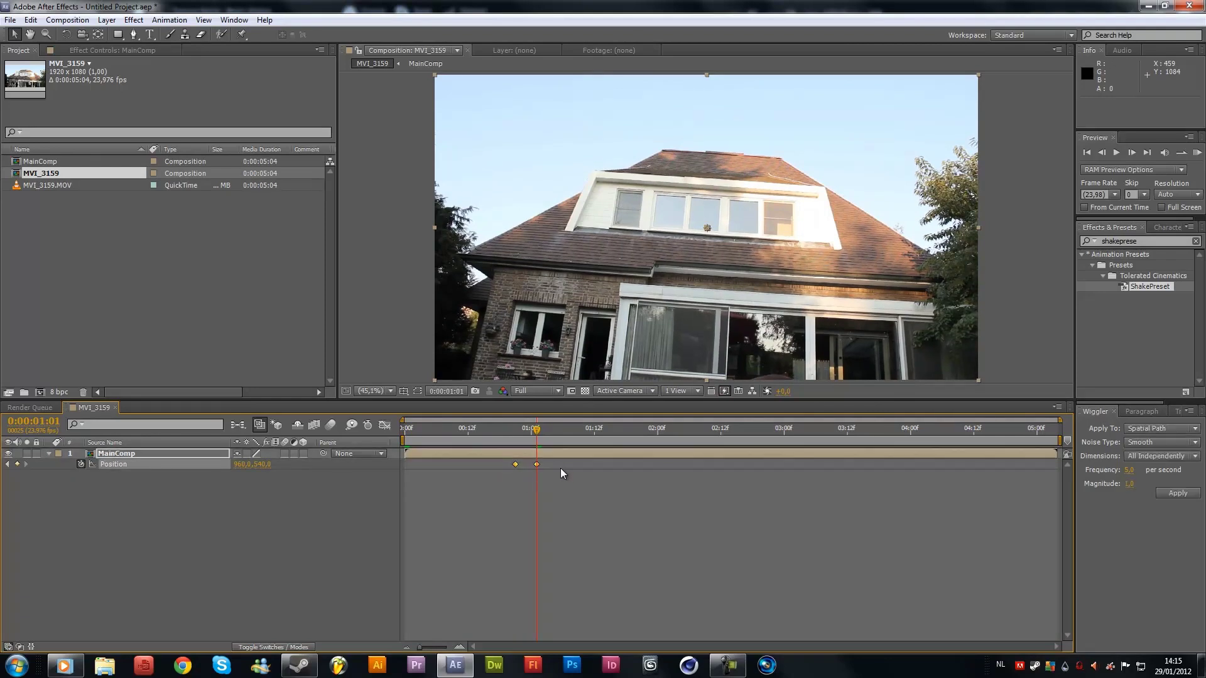
left_click(1129, 470)
type("15")
left_click(1129, 483)
type("15")
key("Return")
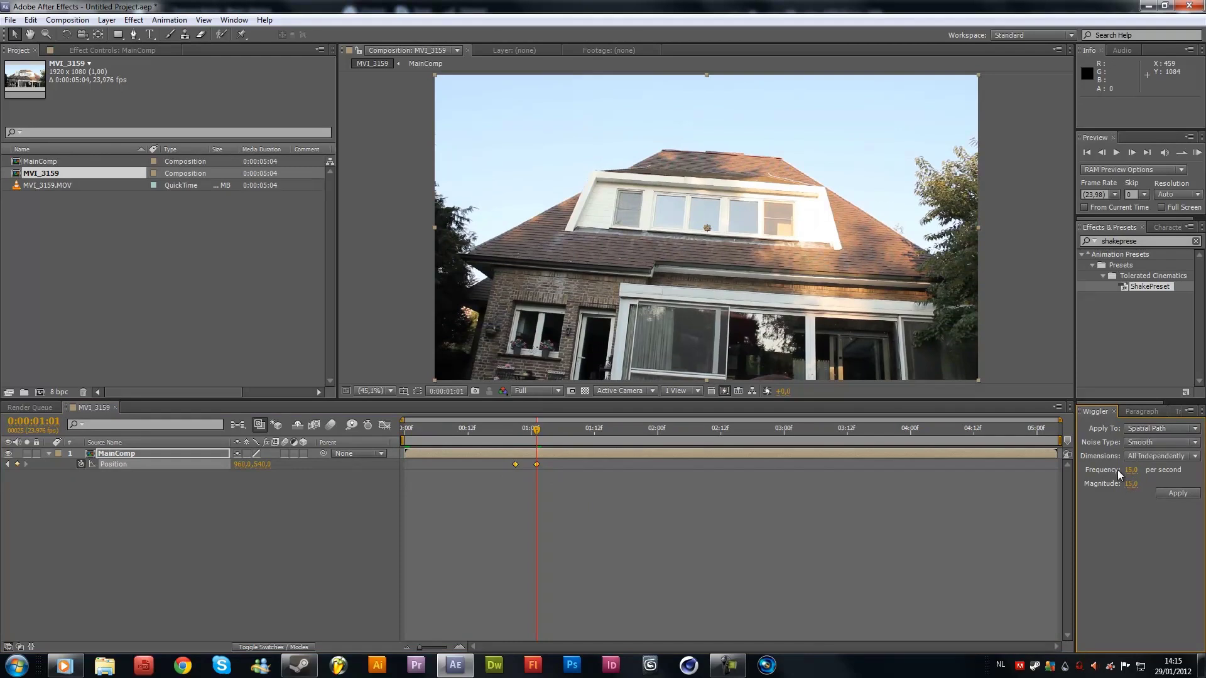
left_click(1140, 436)
left_click(1093, 443)
left_click(1175, 498)
left_click(521, 435)
mouse_move(538, 436)
left_mouse_down()
mouse_move(528, 440)
mouse_move(596, 445)
left_mouse_up()
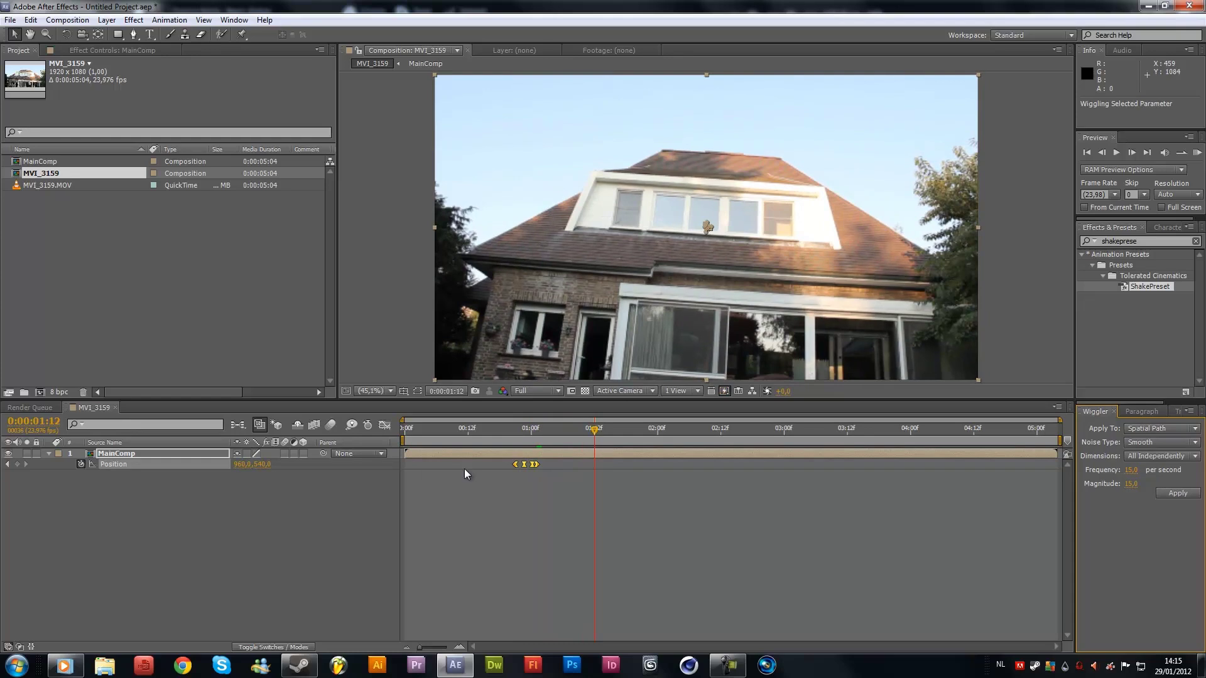
left_click_drag(483, 461, 564, 475)
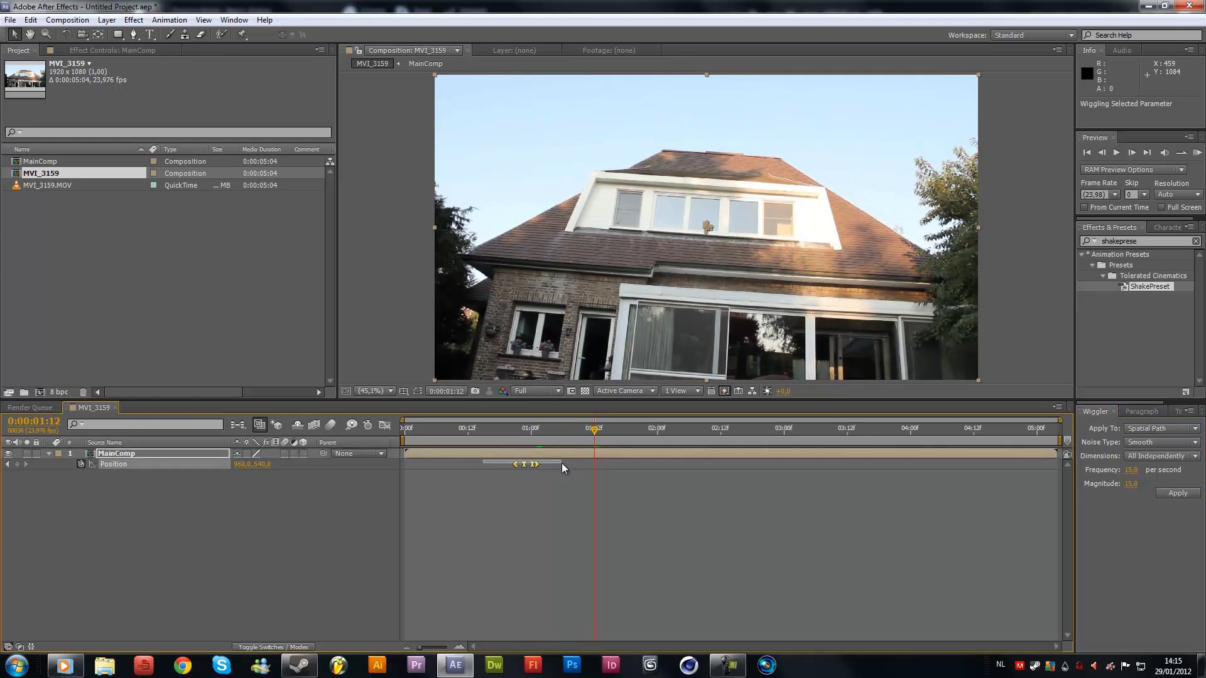
key("Delete")
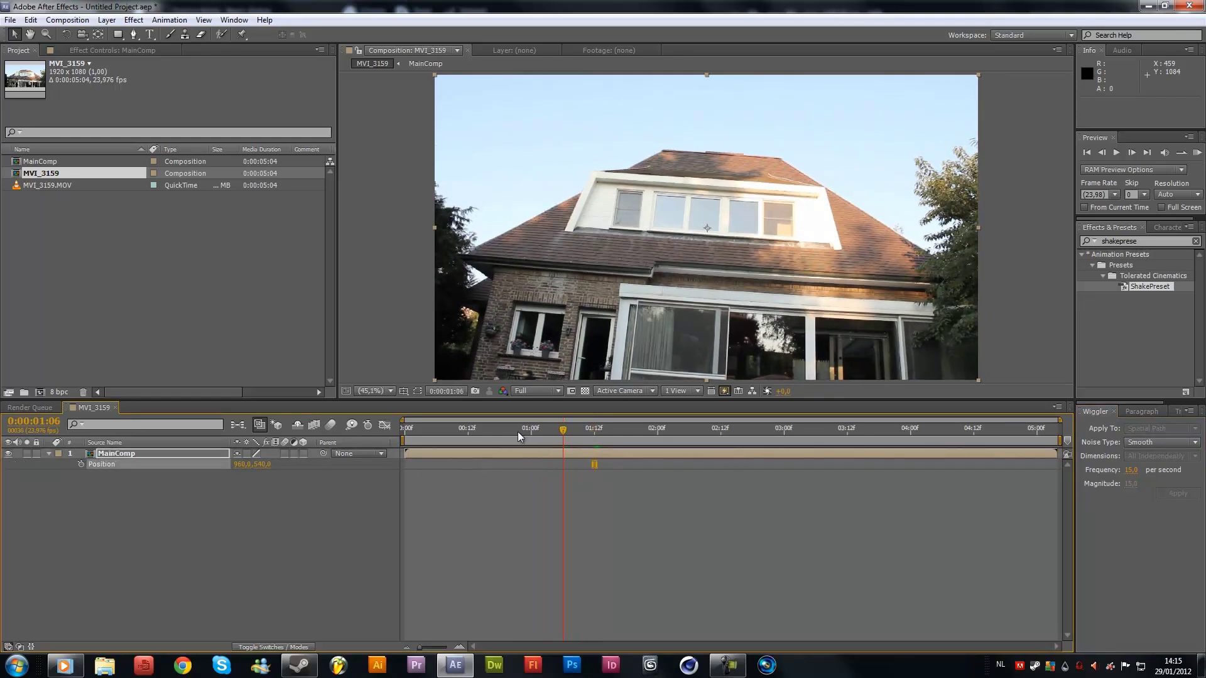
left_click(465, 431)
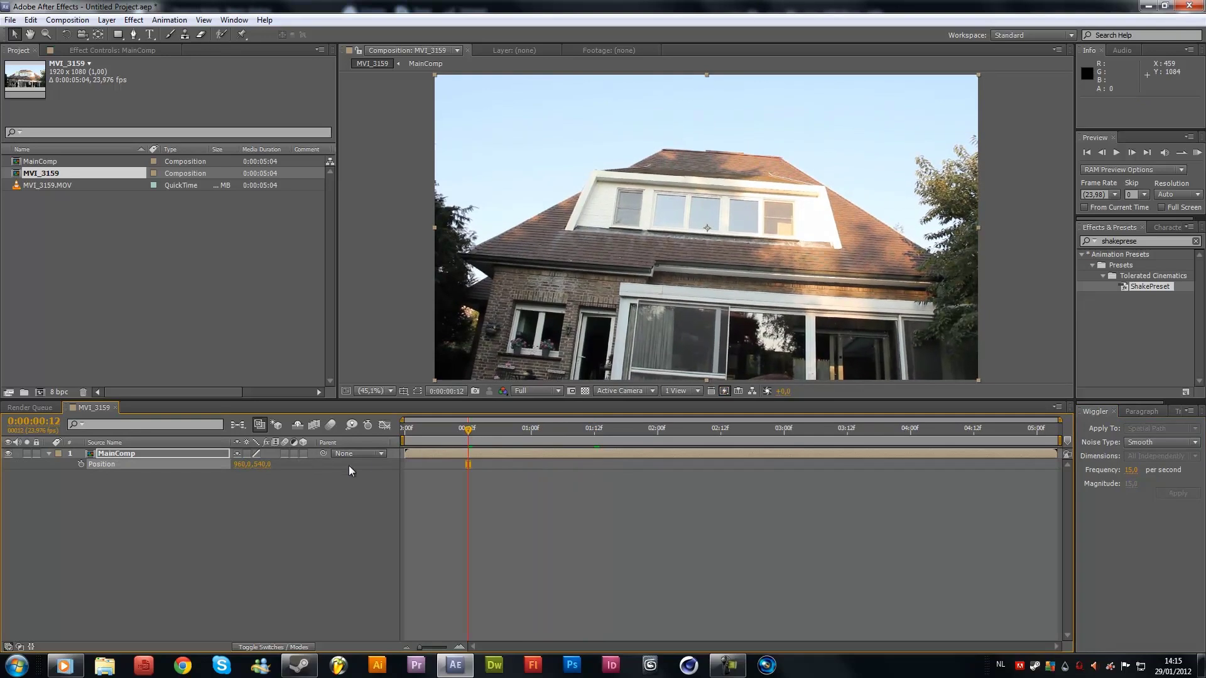
left_click(163, 457)
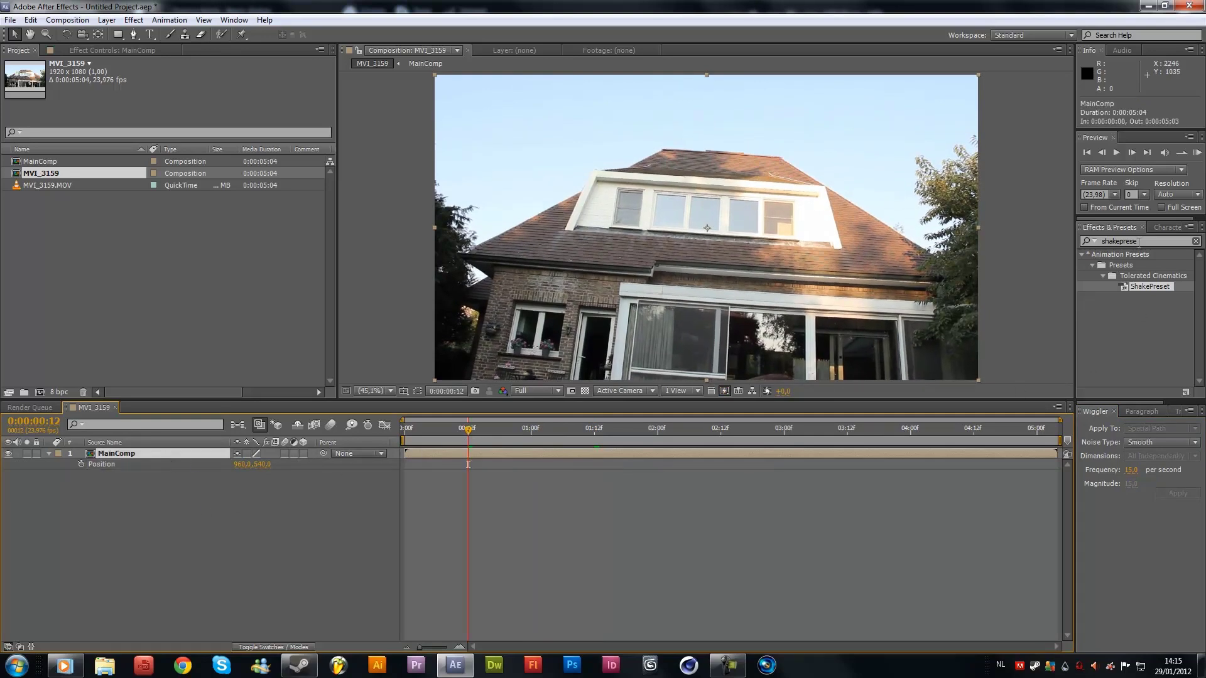
key("ctrl+5")
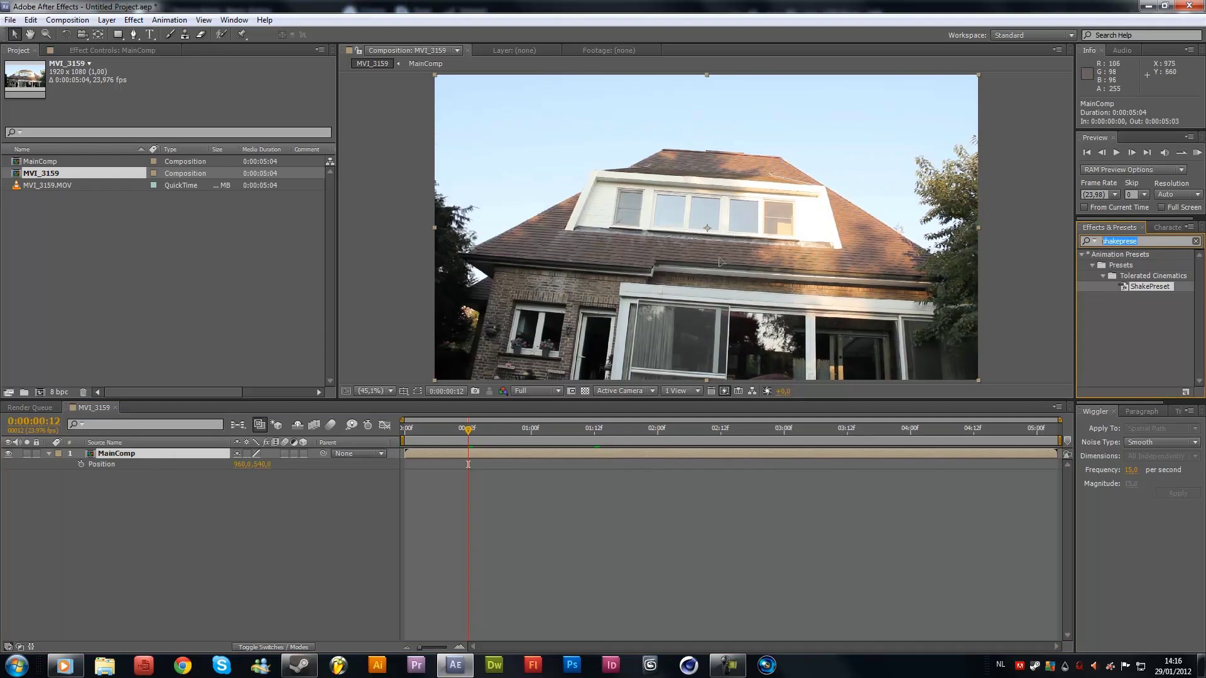
left_click_drag(938, 277, 990, 255)
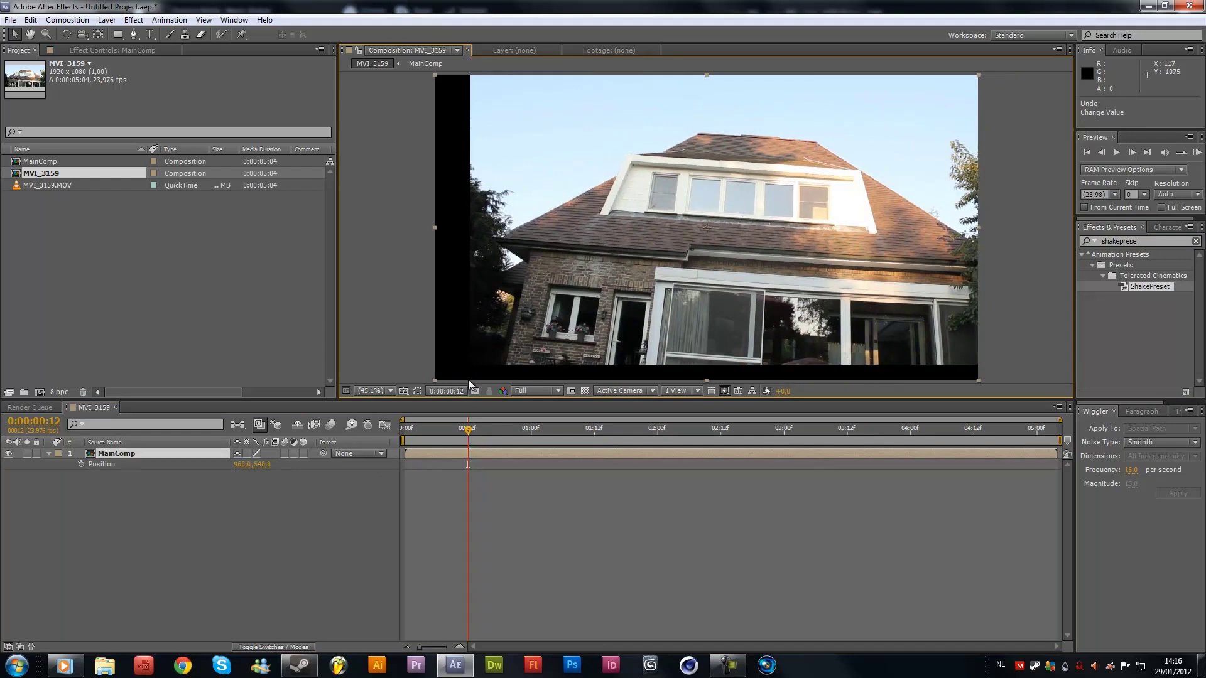
key("ctrl+z")
left_click_drag(434, 379, 399, 410)
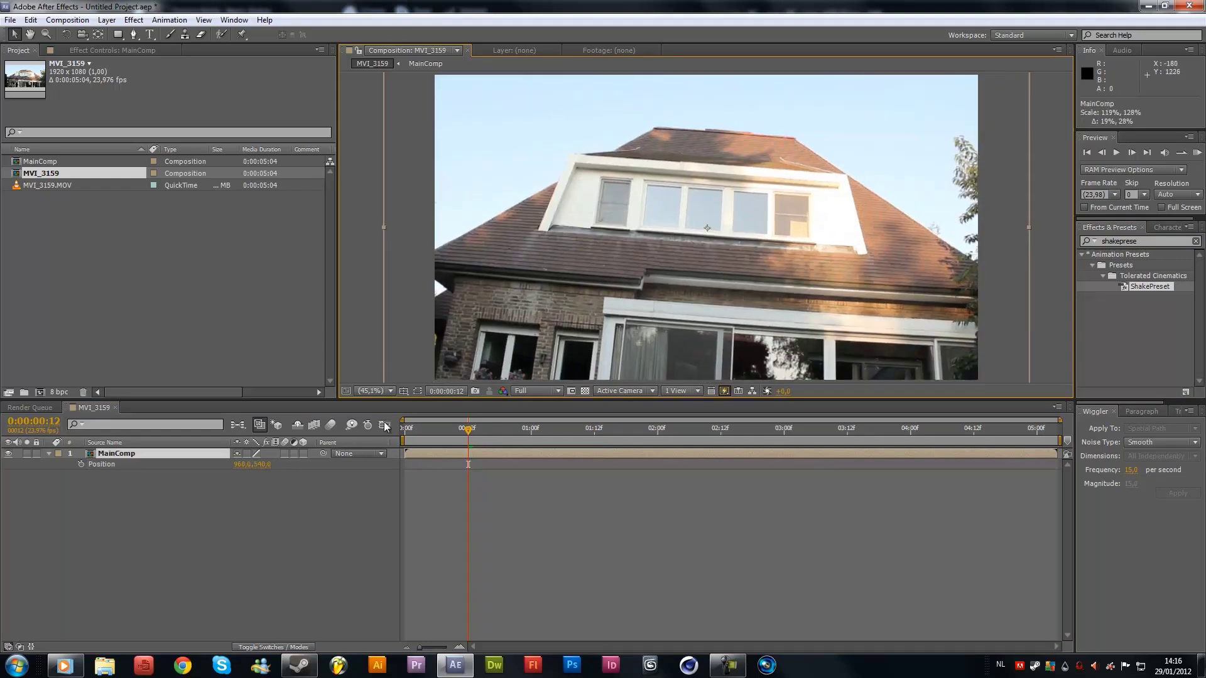
key("ctrl+z")
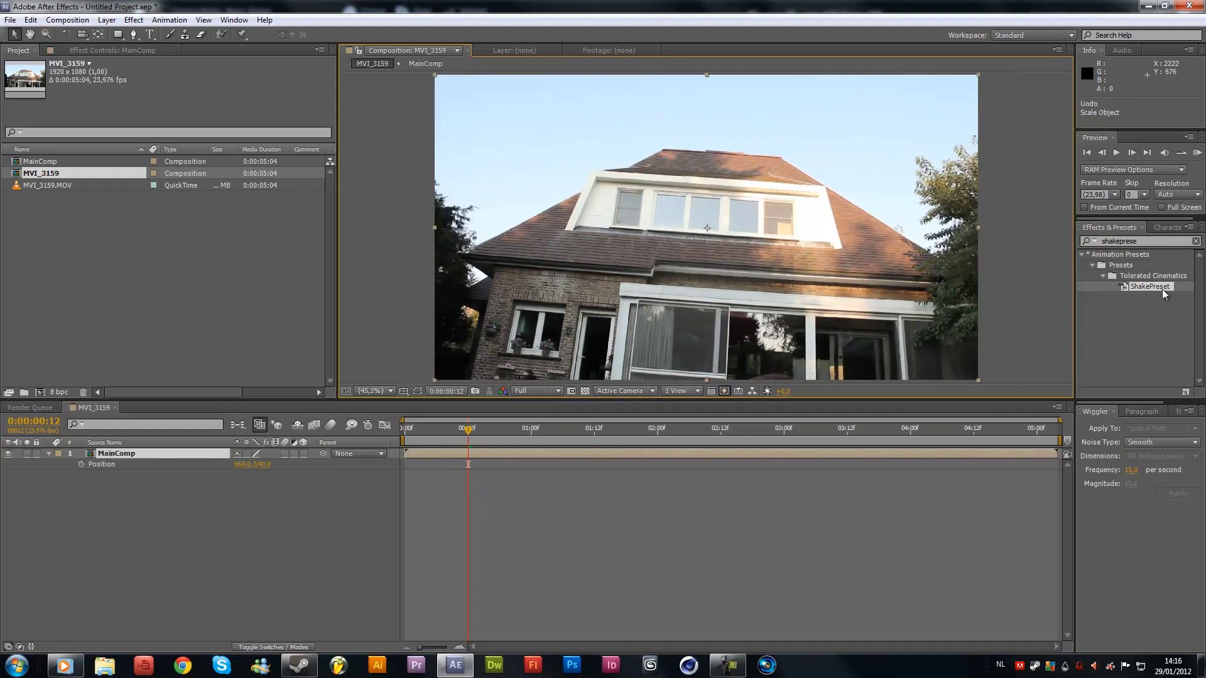
left_click(1153, 241)
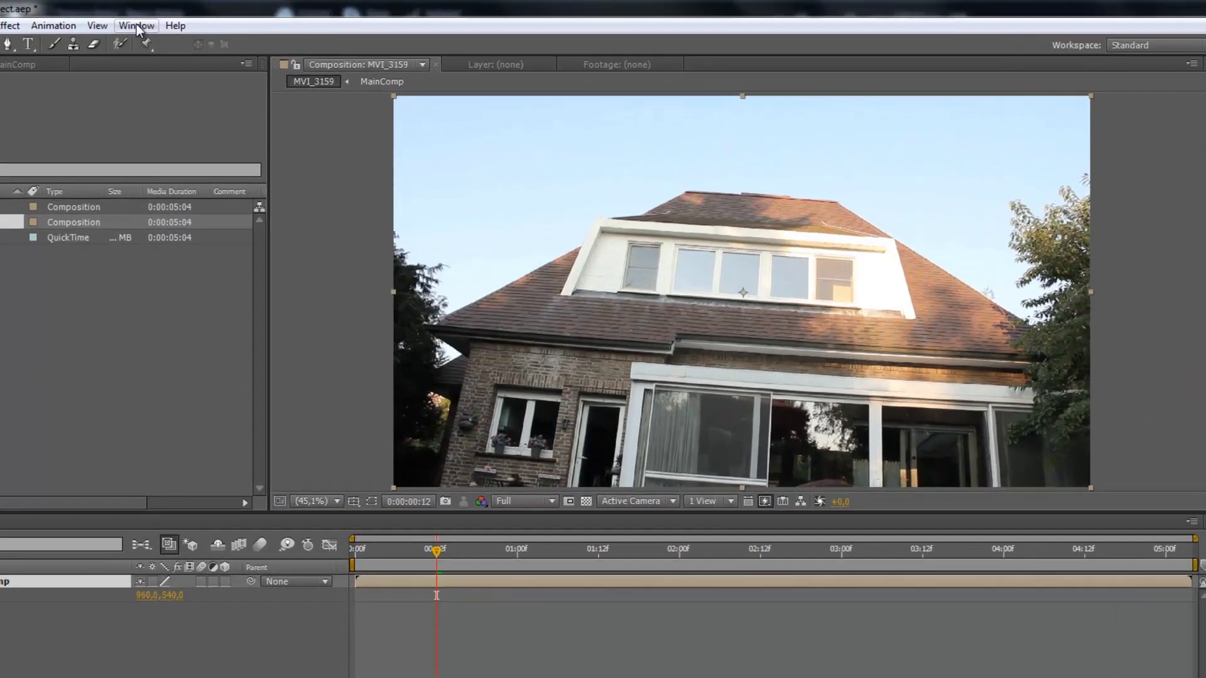
Step: Search Effects & Presets for Motion Tile and apply it to the MainComp layer
left_click(139, 28)
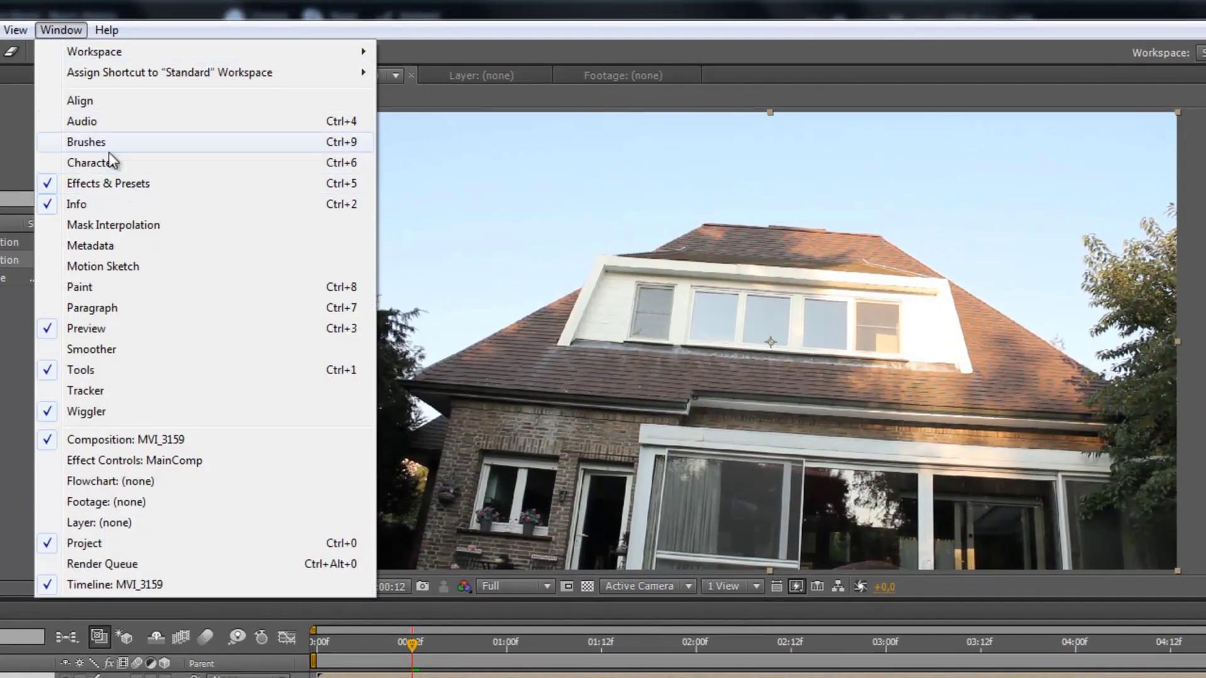
left_click(66, 29)
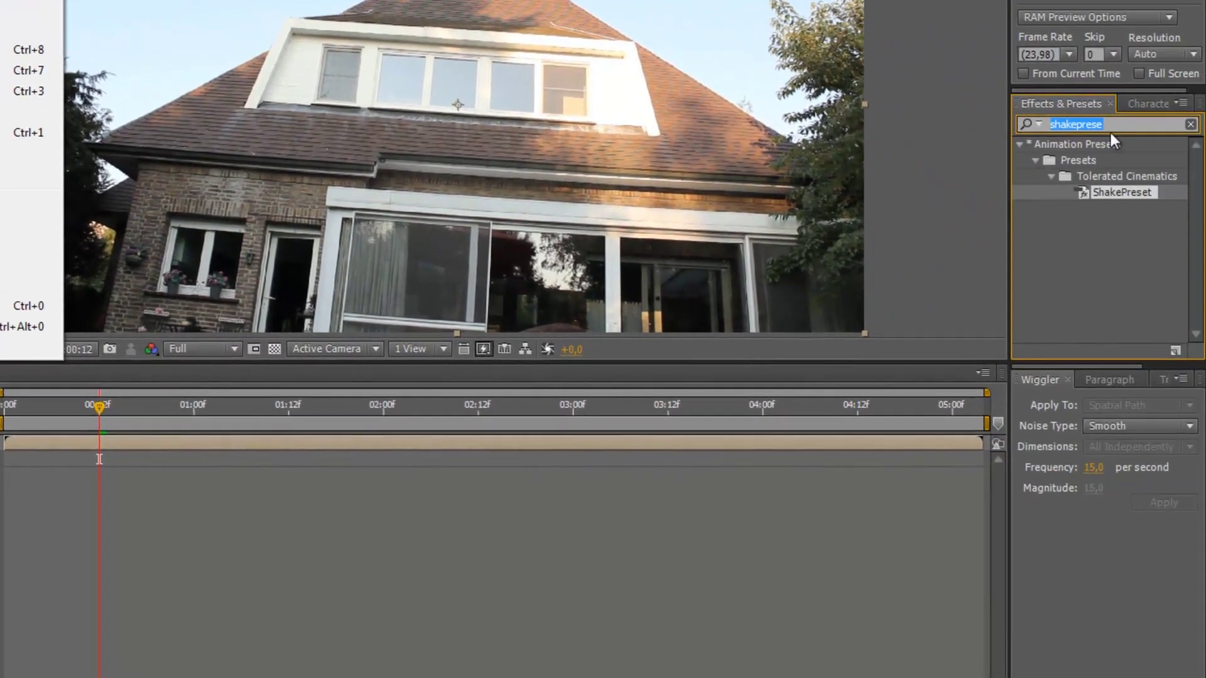
left_click(1126, 127)
double_click(1128, 125)
type("moti")
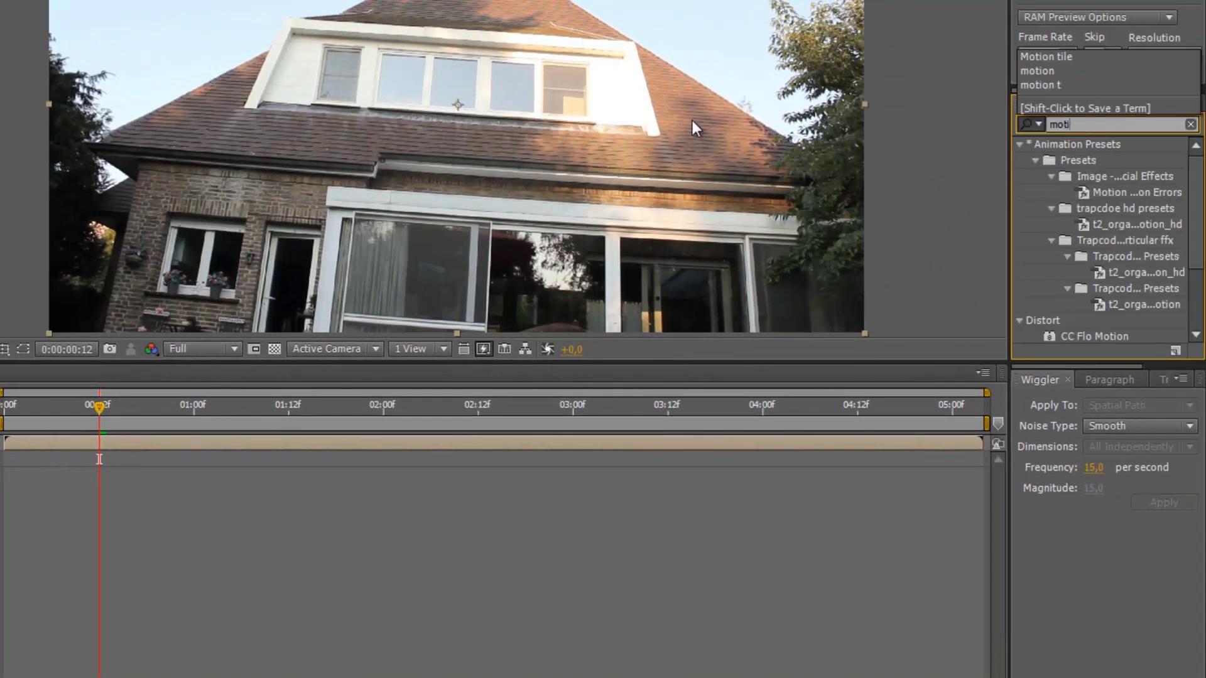
type("on tile")
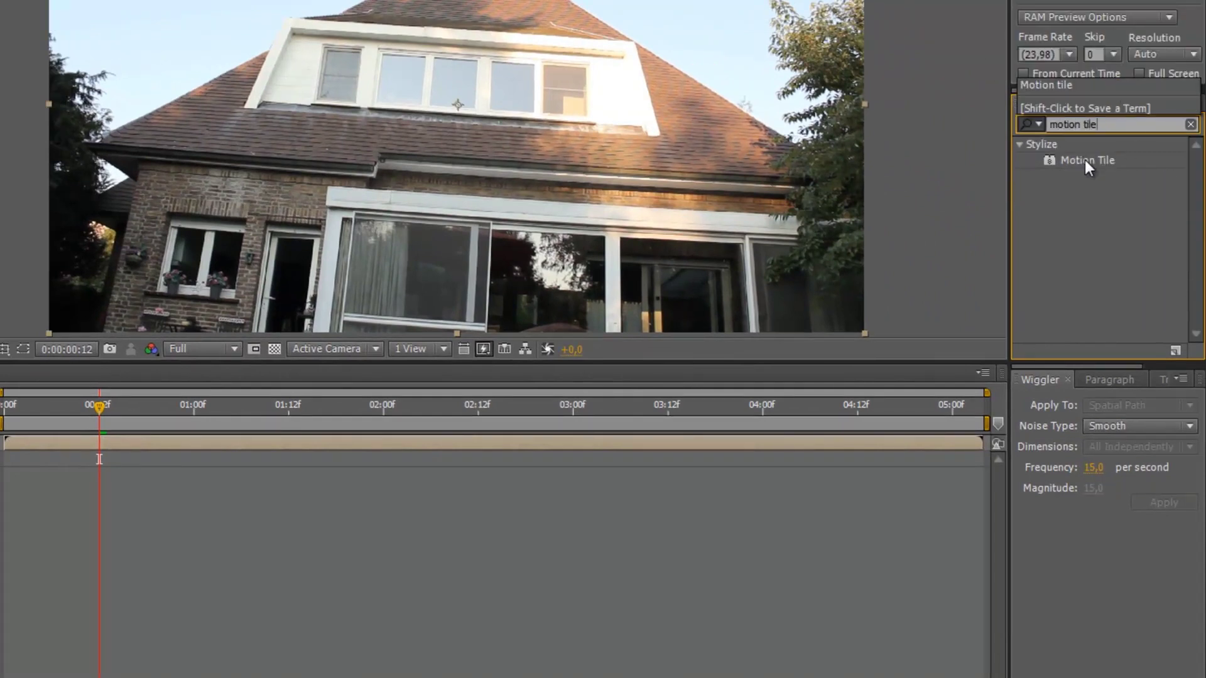
left_click_drag(1084, 159, 129, 442)
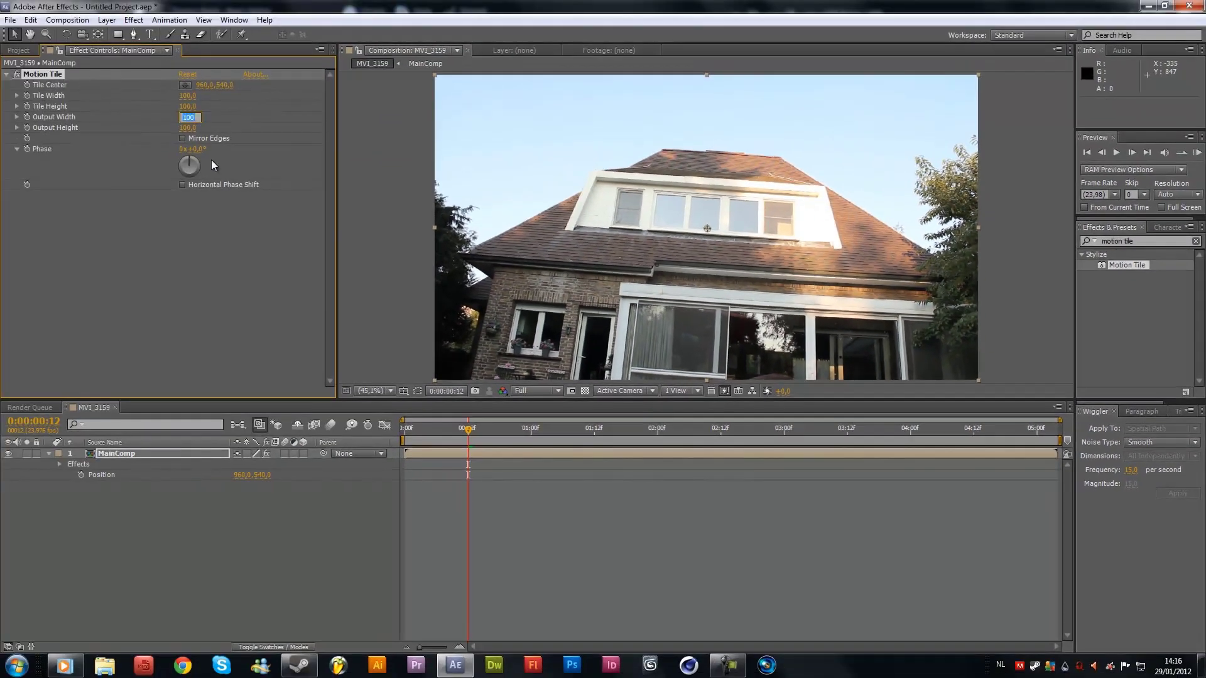
type("150")
Step: Test-shift the tiled footage, then reset Position back to 960, 540
left_click_drag(447, 280, 590, 284)
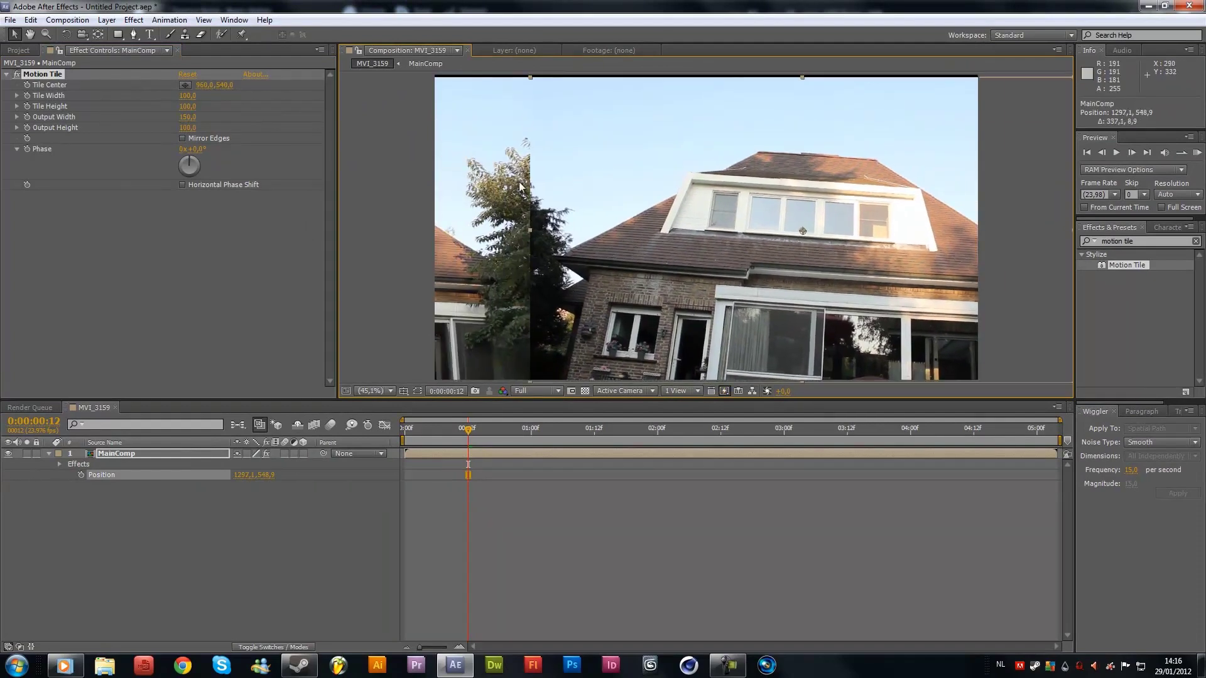
left_click_drag(826, 294, 527, 283)
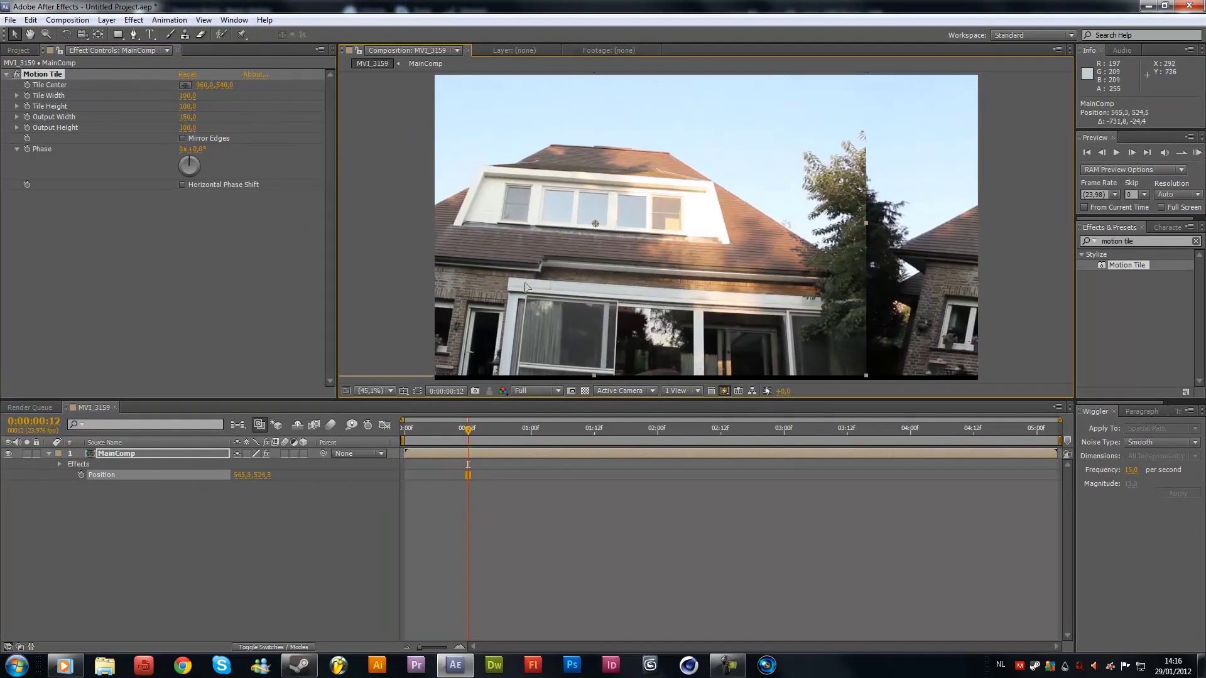
left_click_drag(774, 278, 537, 248)
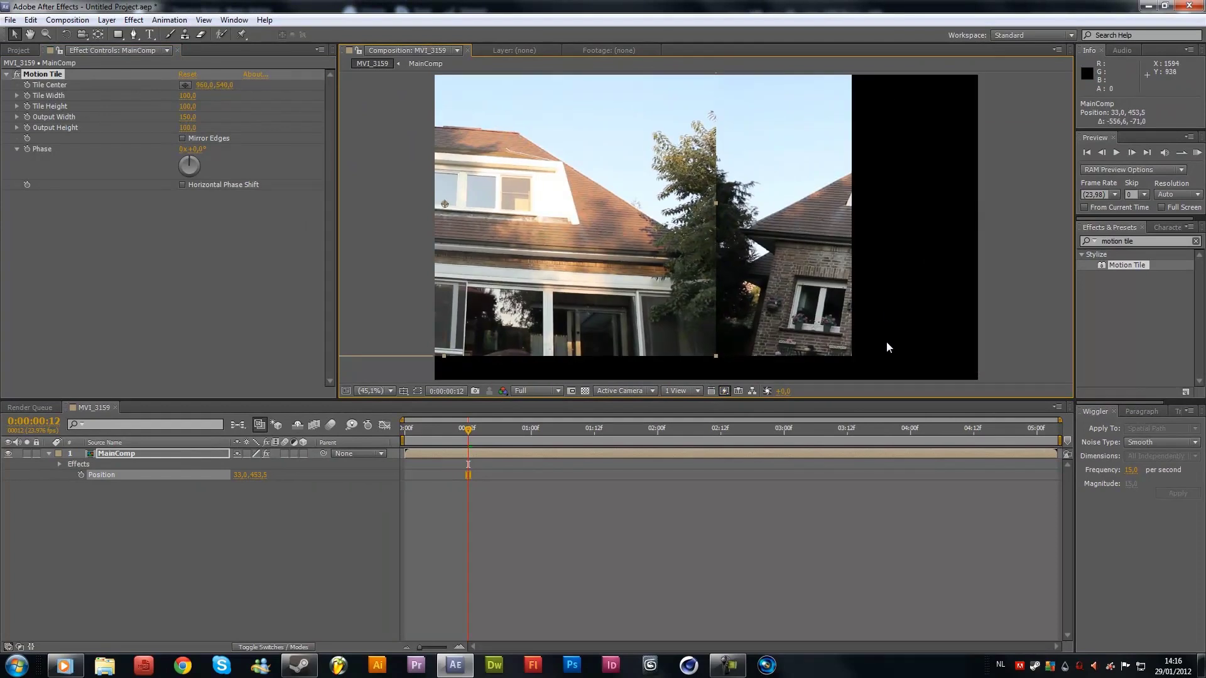
key("ctrl+z")
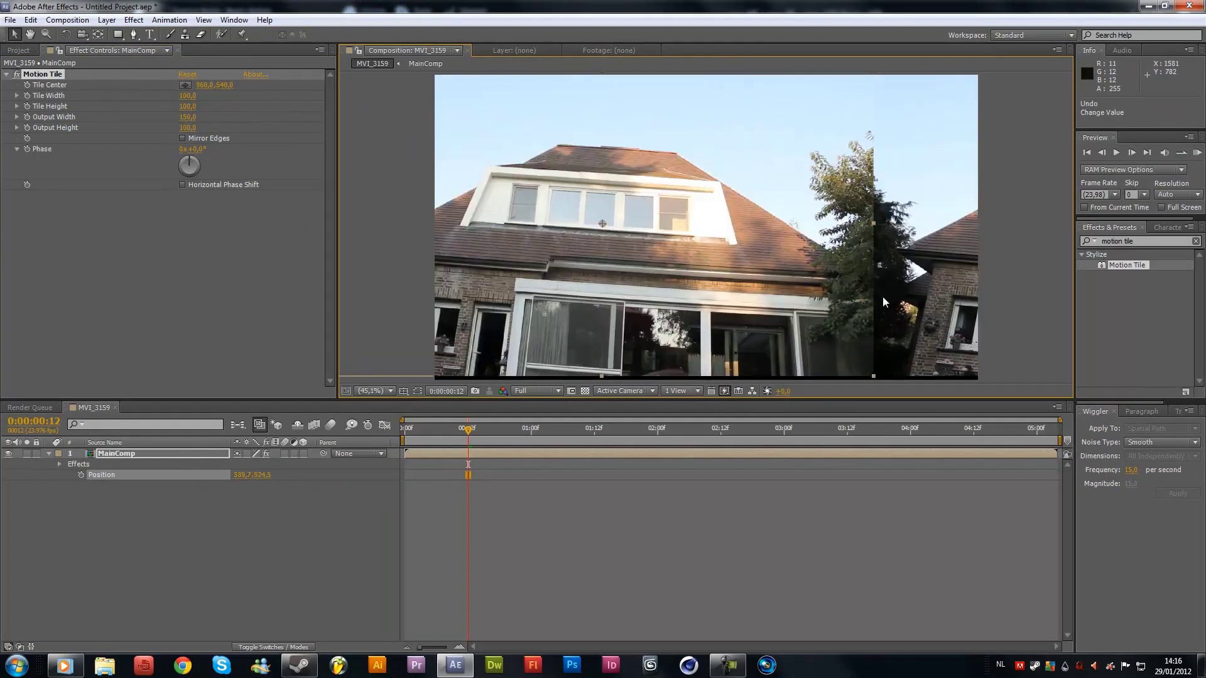
key("ctrl+z")
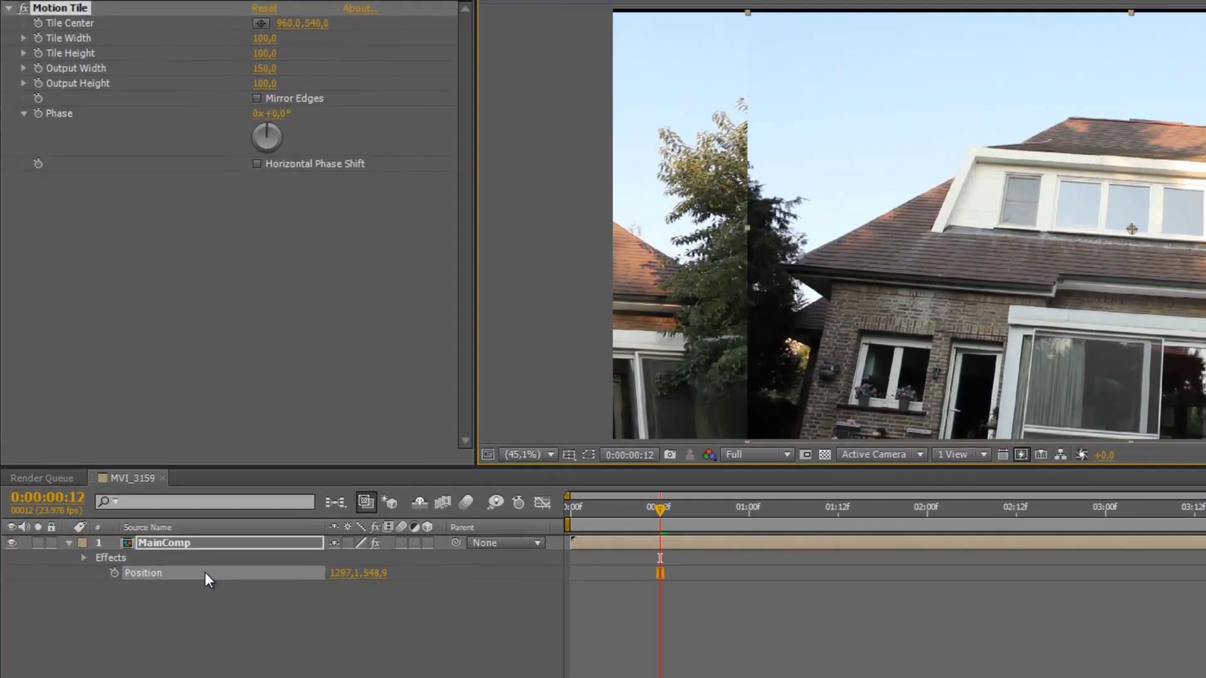
right_click(146, 476)
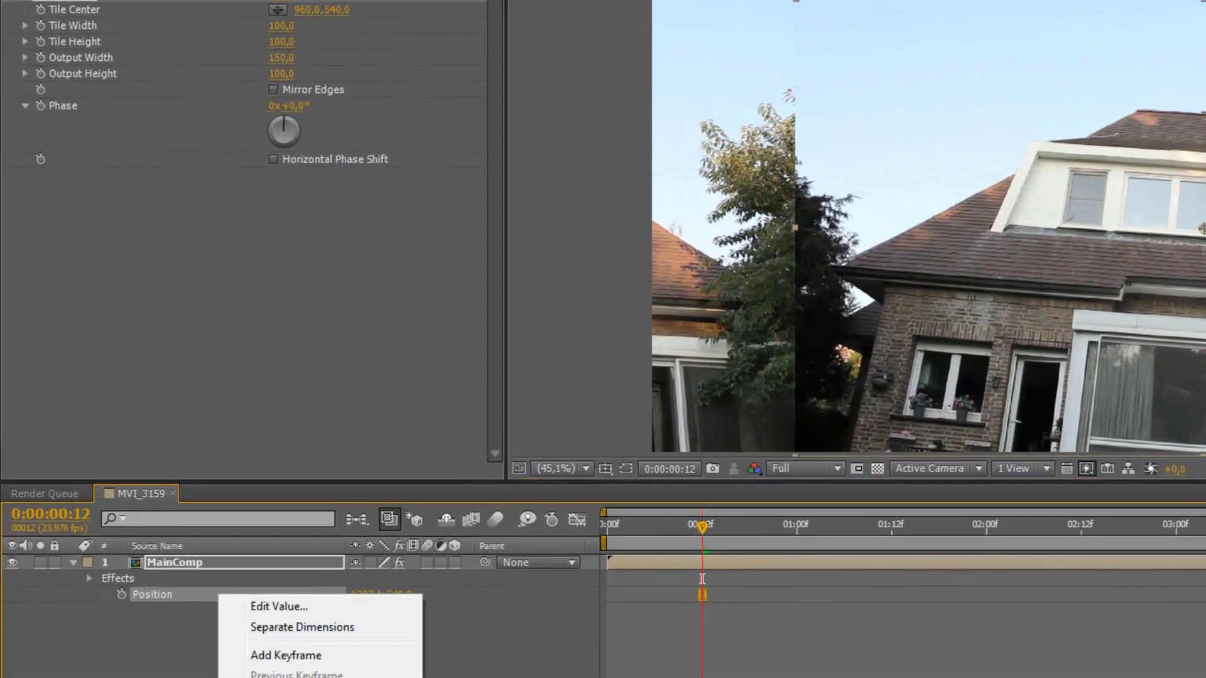
left_click(270, 651)
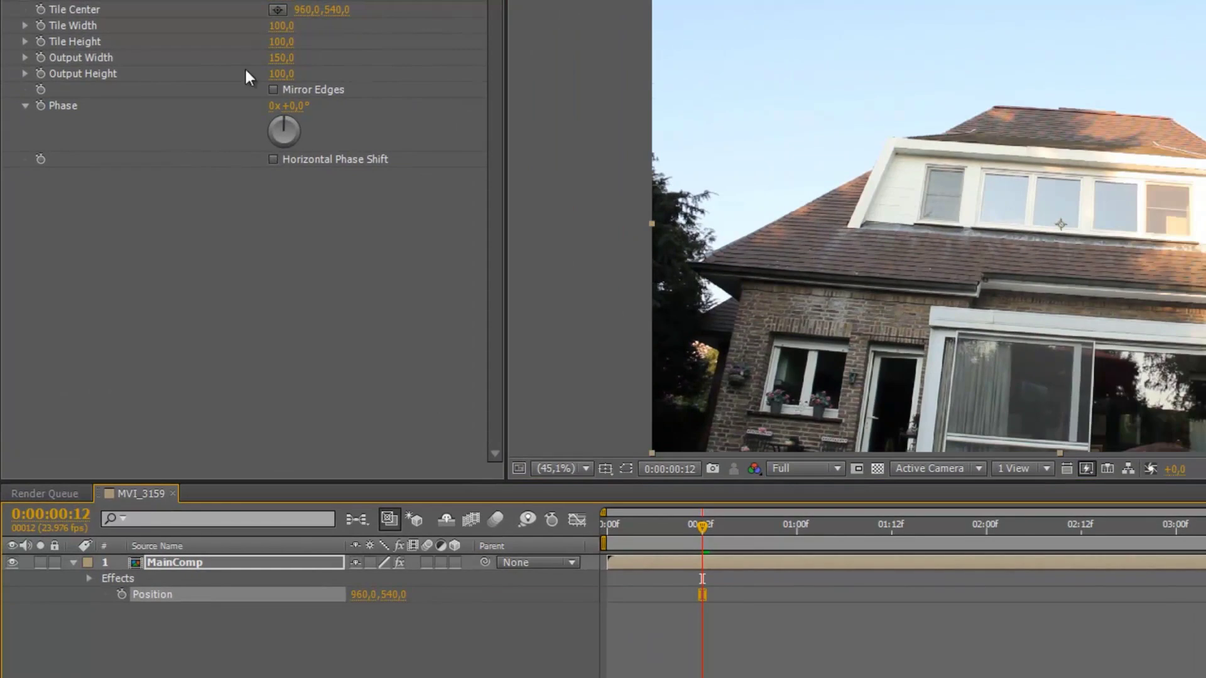
Step: Set Motion Tile output height to 150 and preview the mirrored tiling before re-centring
left_click(275, 75)
type("150")
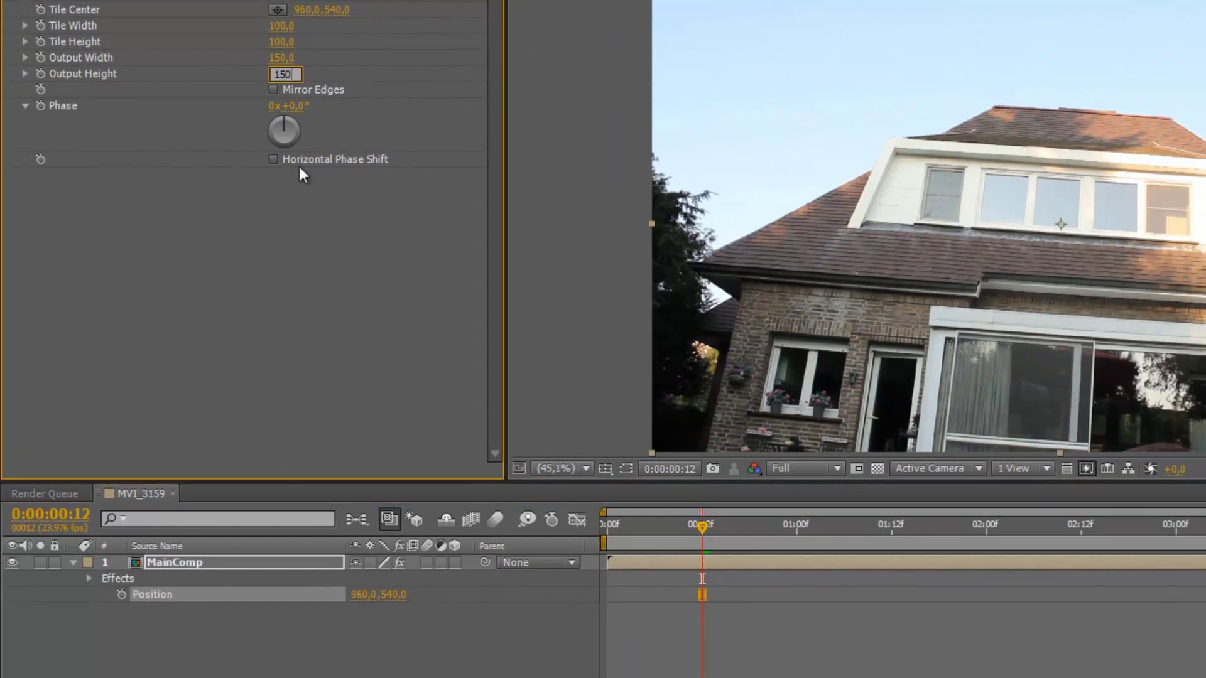
key("Return")
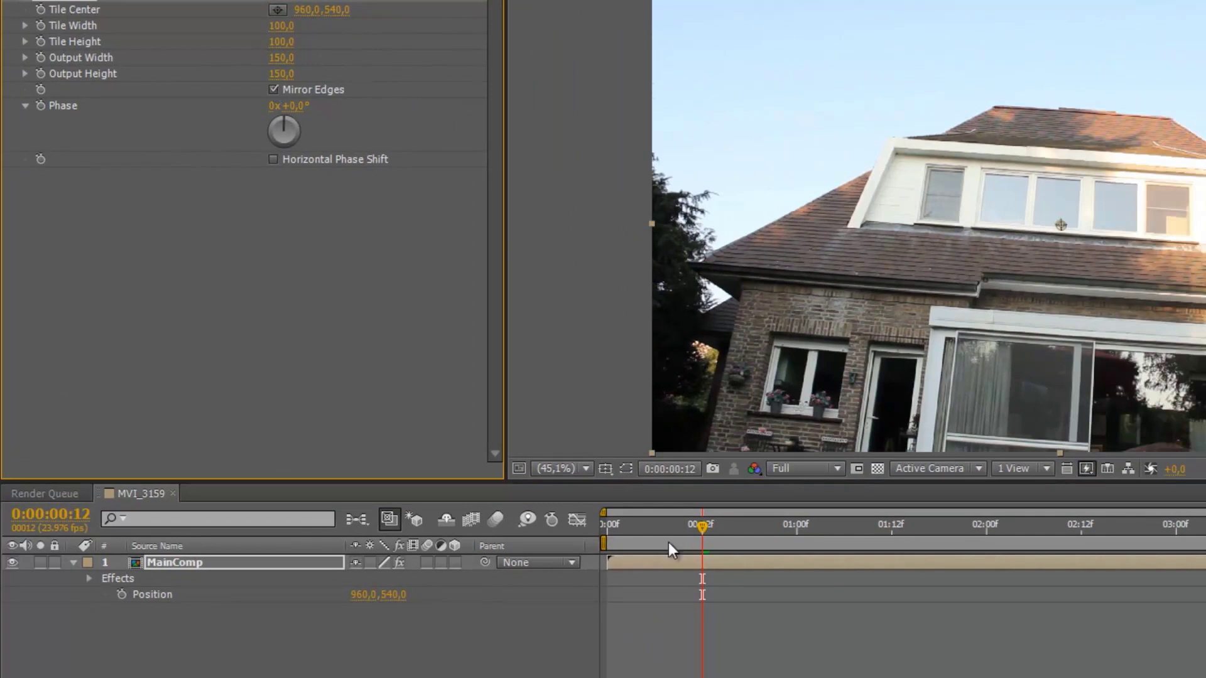
mouse_move(725, 368)
left_mouse_down()
mouse_move(818, 330)
mouse_move(754, 330)
mouse_move(735, 452)
left_mouse_up()
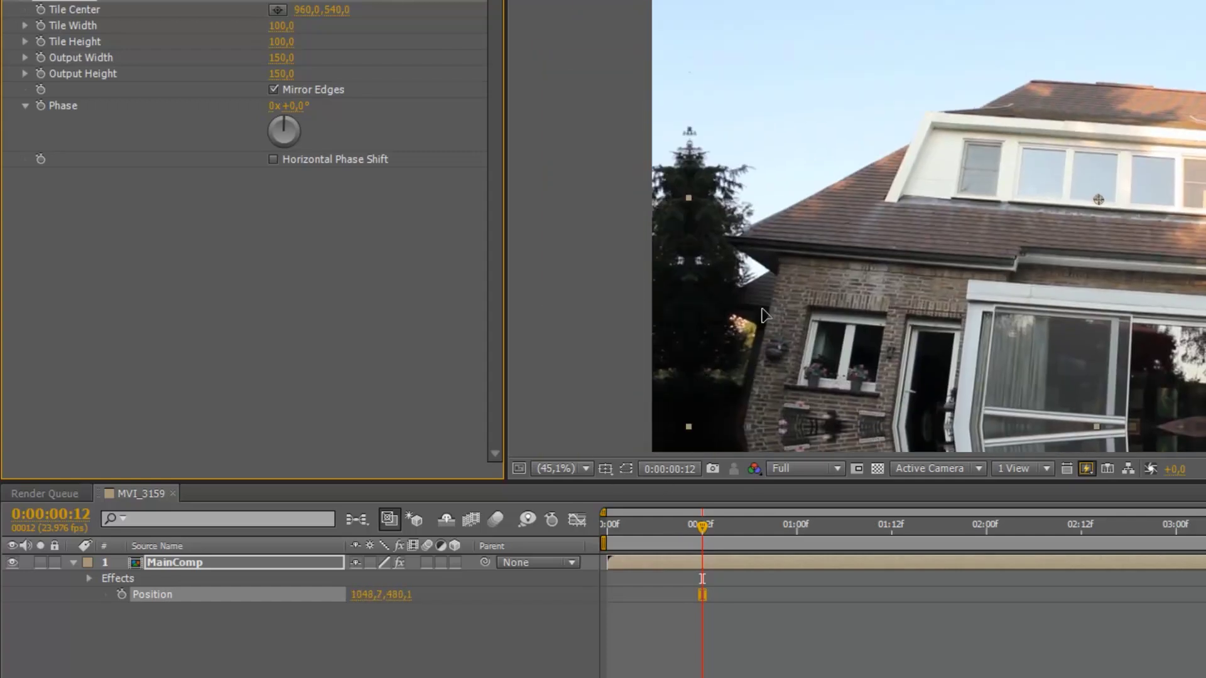
mouse_move(734, 452)
left_mouse_down()
mouse_move(708, 374)
mouse_move(718, 297)
left_mouse_up()
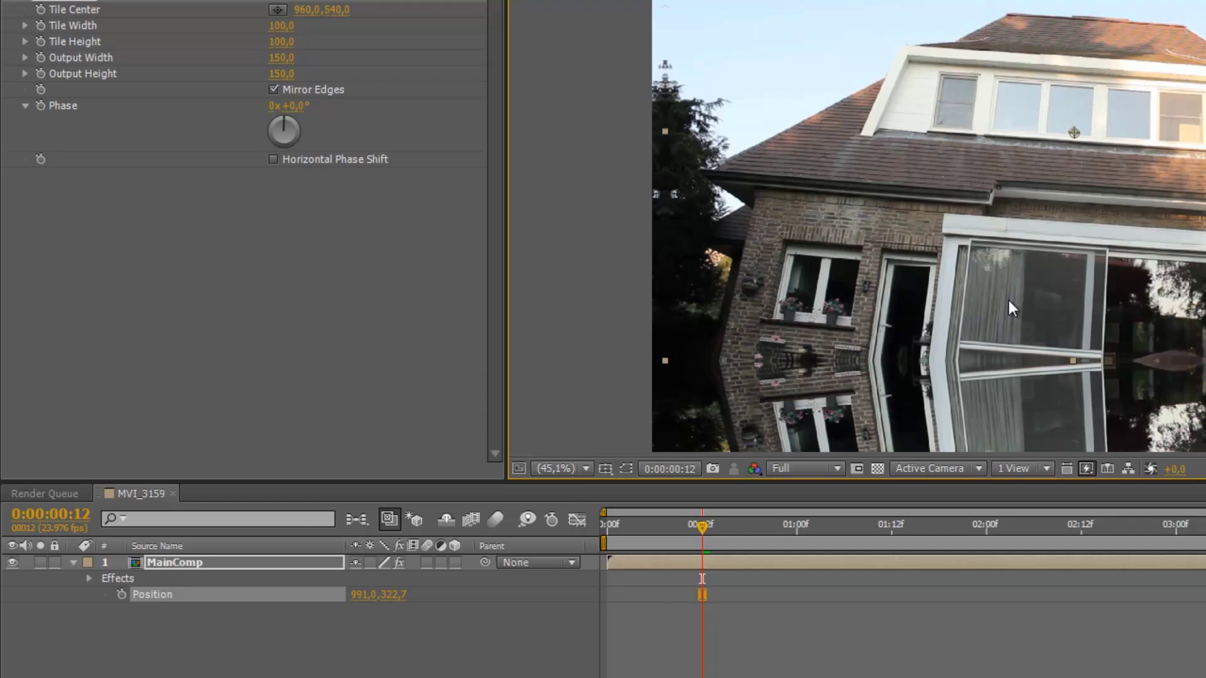
key("ctrl+z")
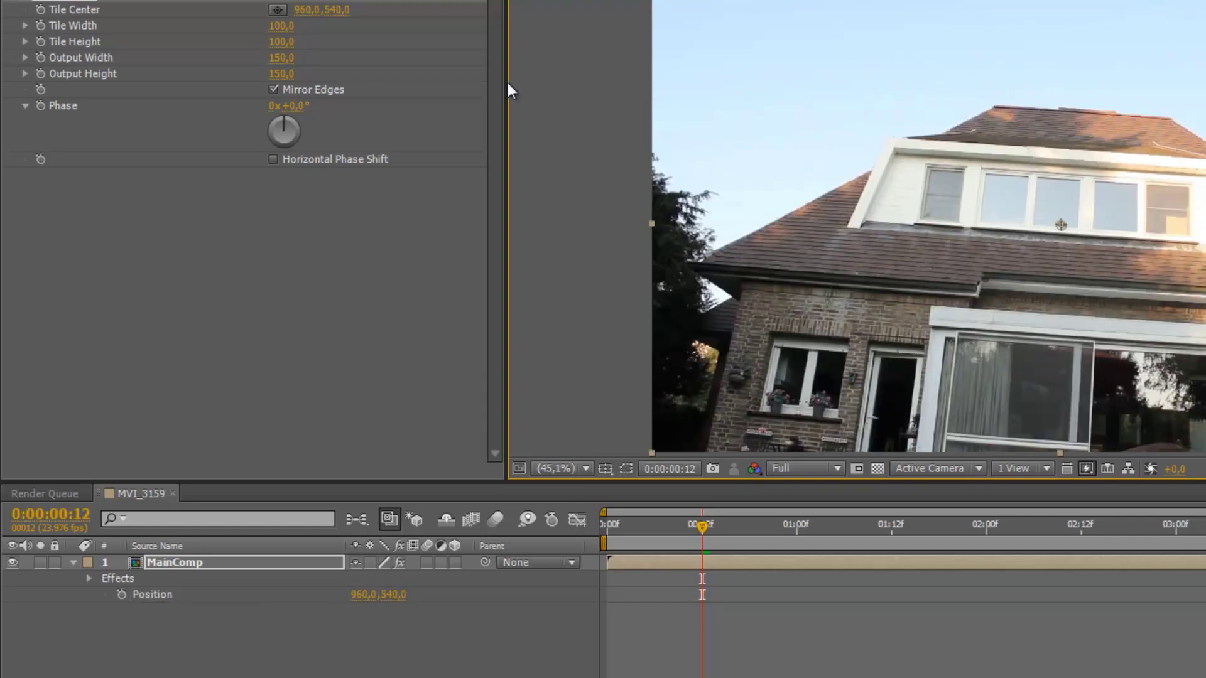
left_click(59, 6)
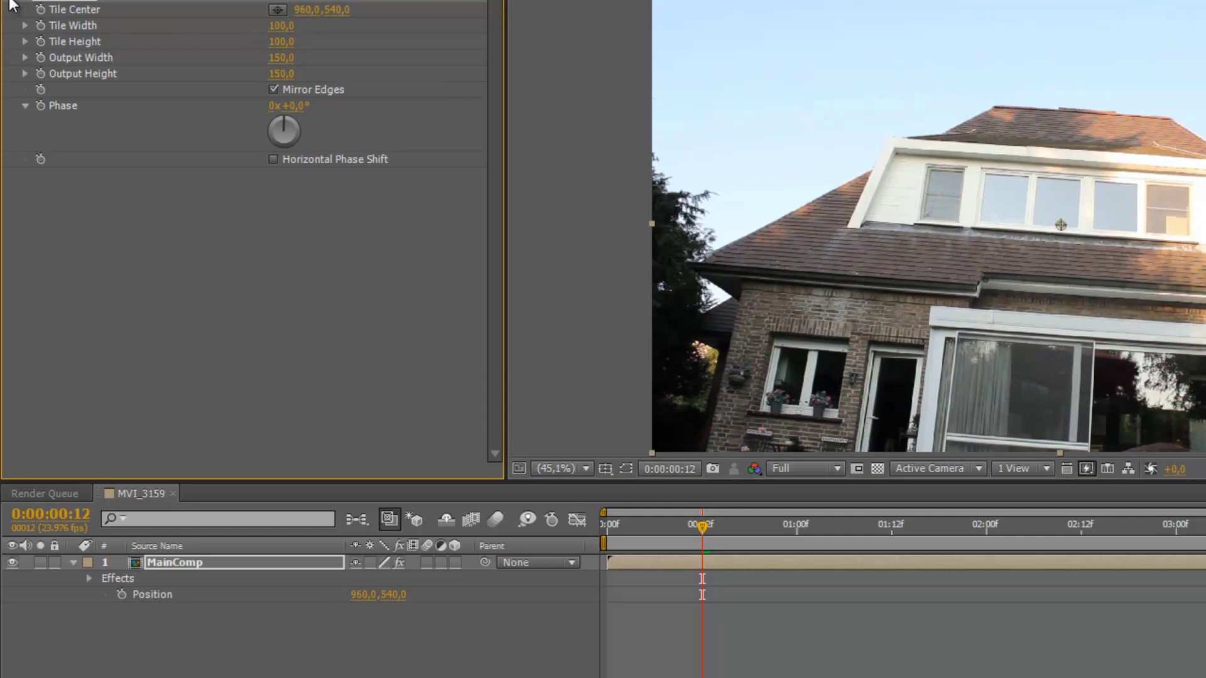
Step: Add a Slider Control to MainComp and name it Frequency
key("Delete")
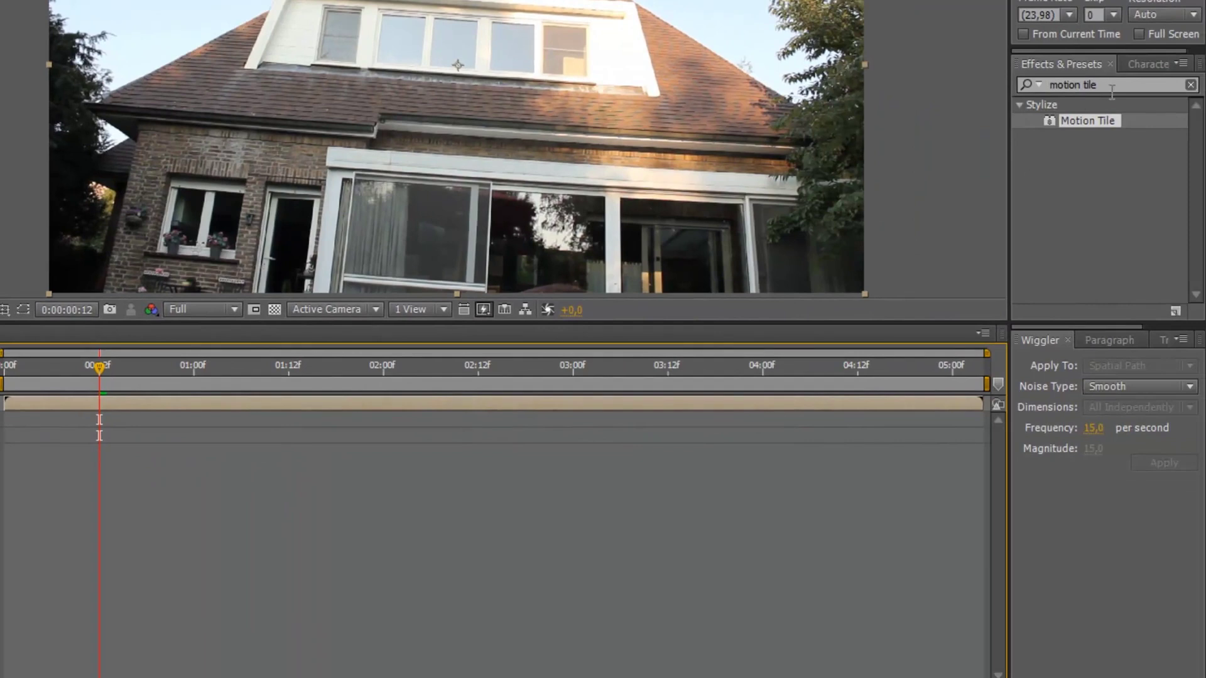
key("ctrl+5")
type("slider c")
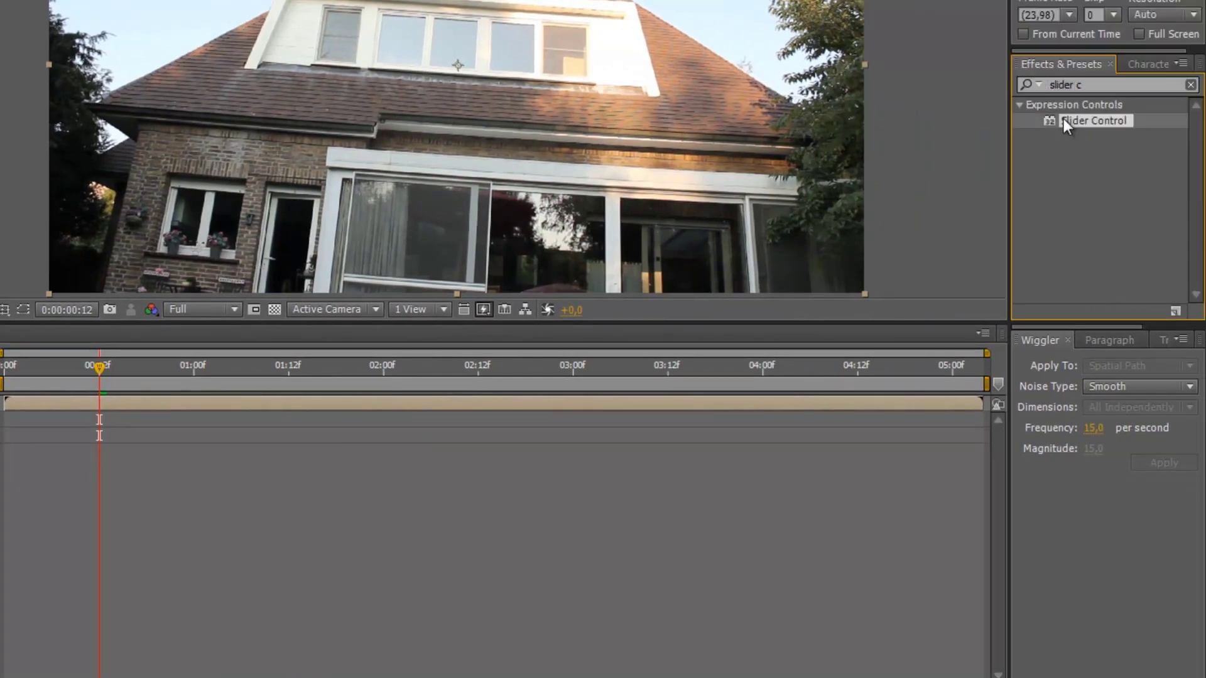
left_click_drag(1064, 119, 214, 401)
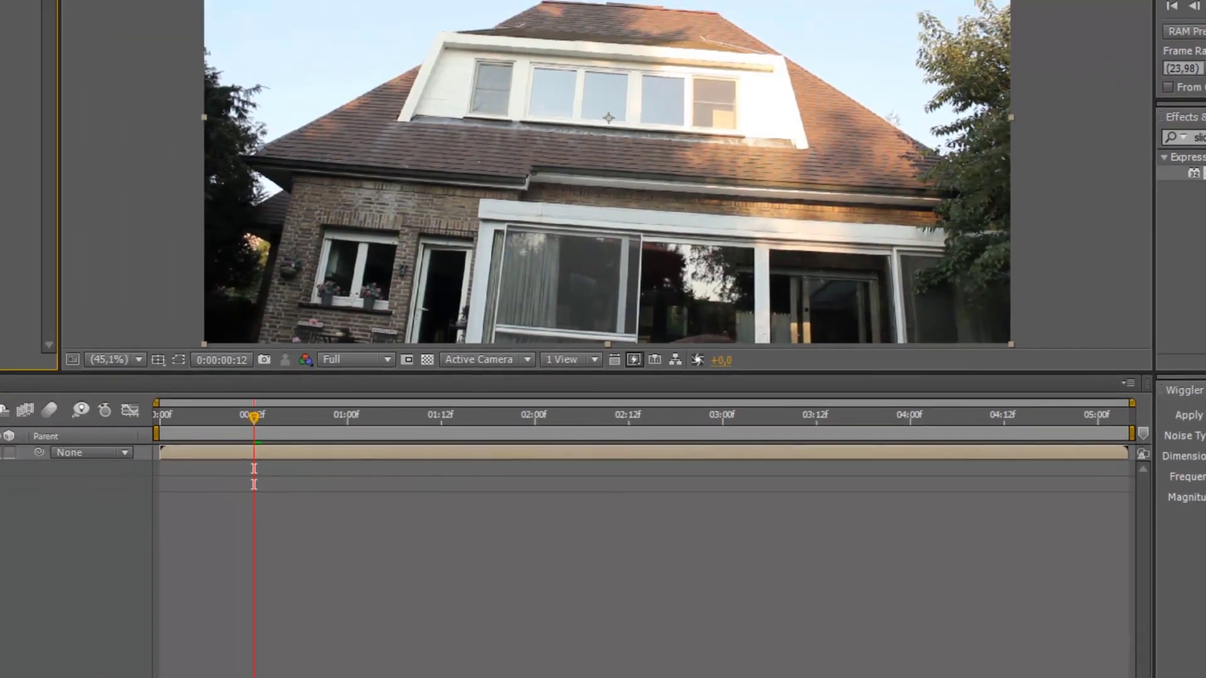
key("Return")
type("Frequency")
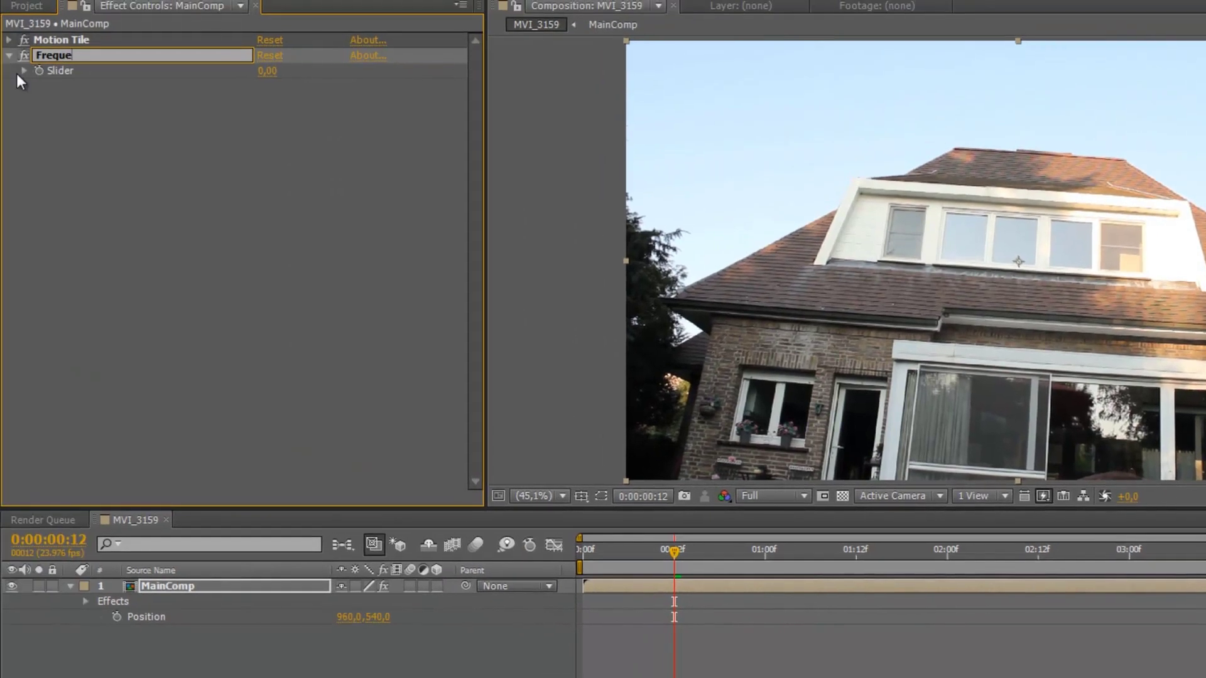
left_click(88, 107)
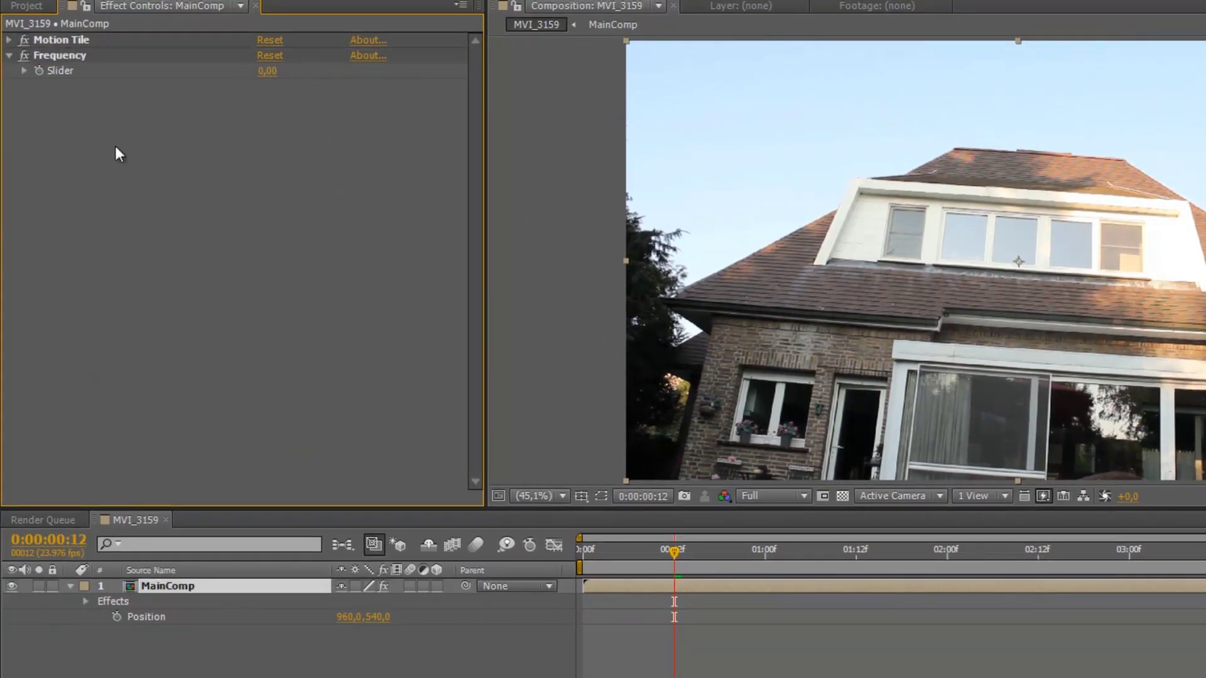
Step: Duplicate the Frequency slider and rename the copy Magnitude
left_click(65, 59)
key("ctrl+d")
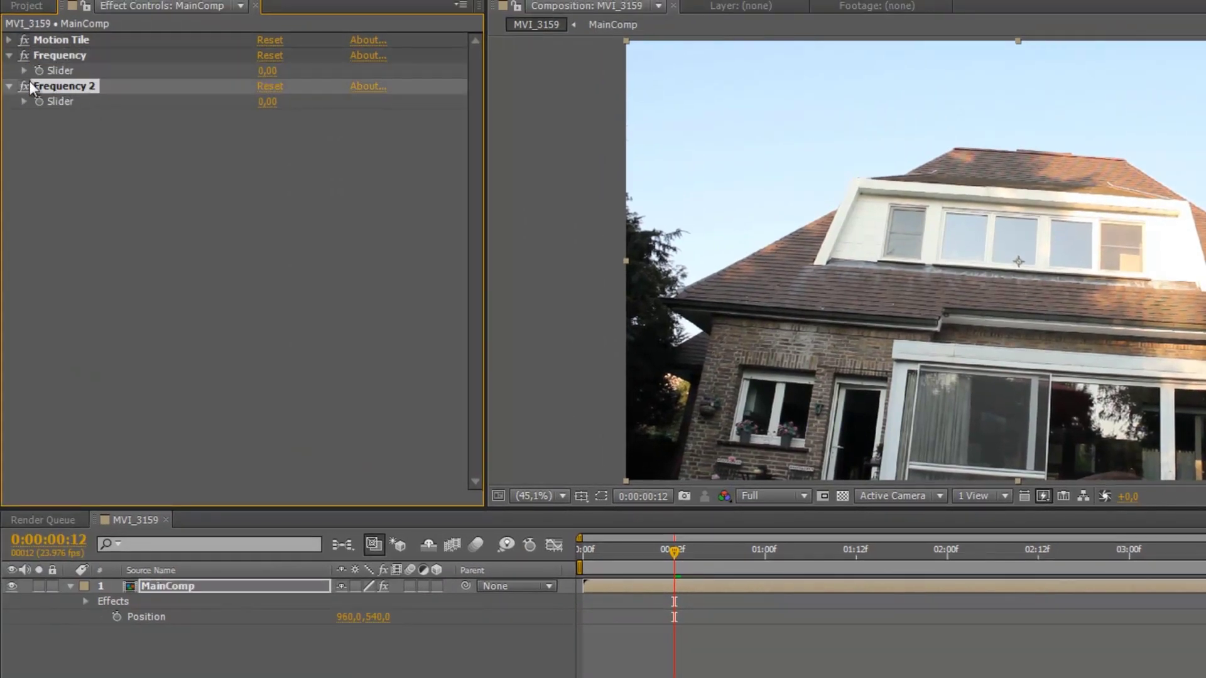
key("Return")
type("Magnitude")
left_click(47, 161)
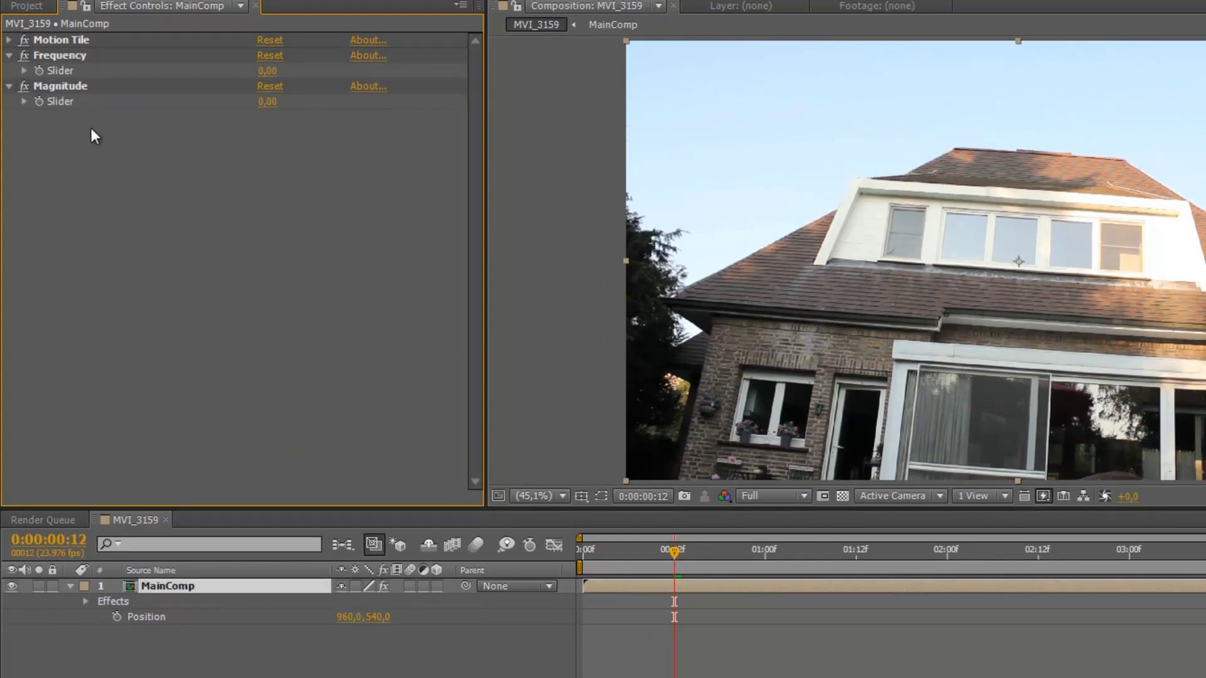
Step: Reselect MainComp and show only its Position property
left_click(151, 620)
left_click(180, 582)
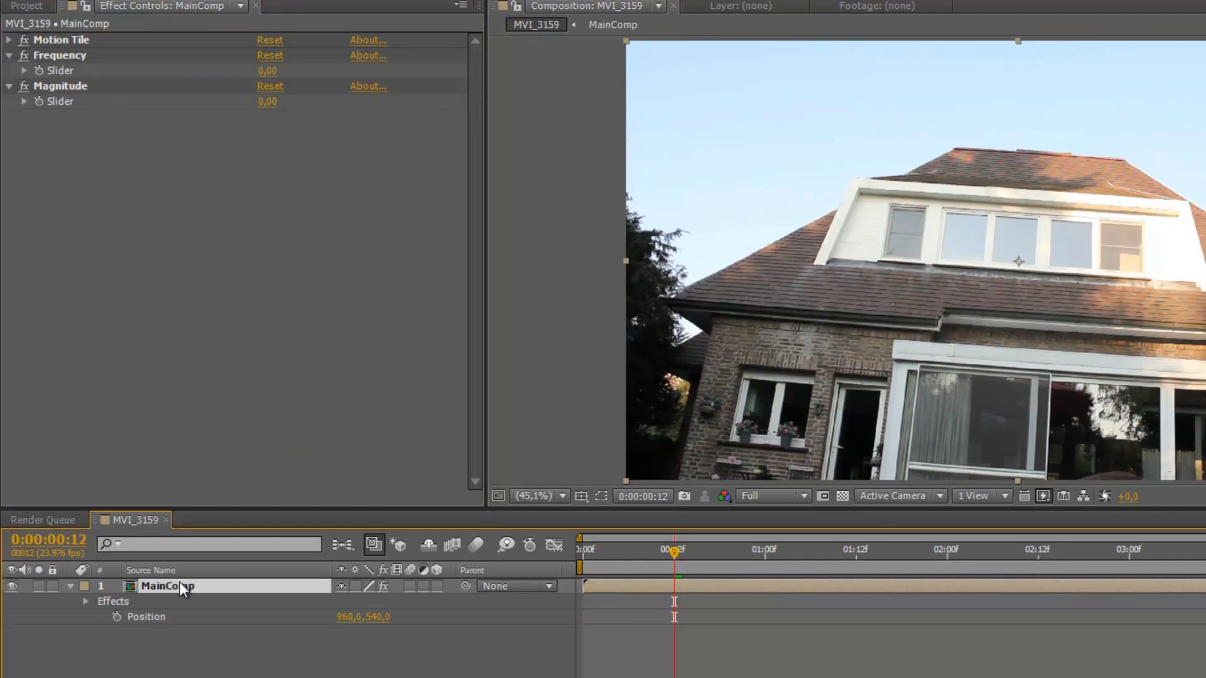
key("ctrl+grave")
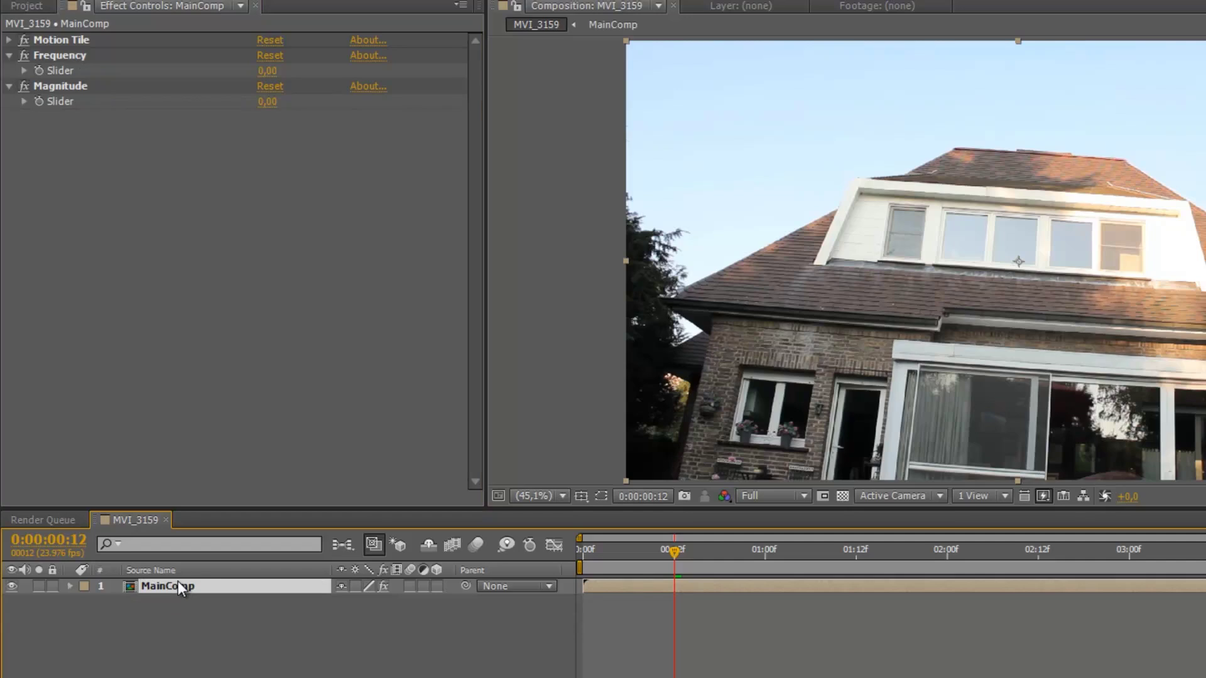
key("p")
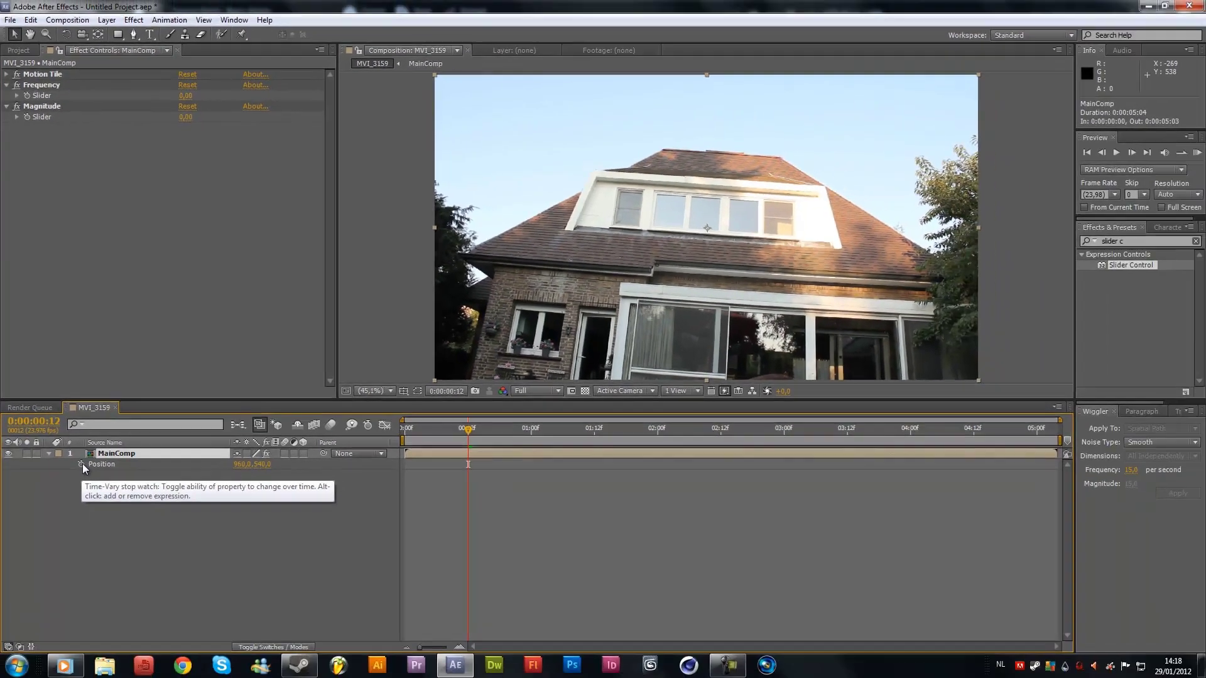
Step: Add an expression to MainComp's Position and select its default text
left_click(82, 463, "alt")
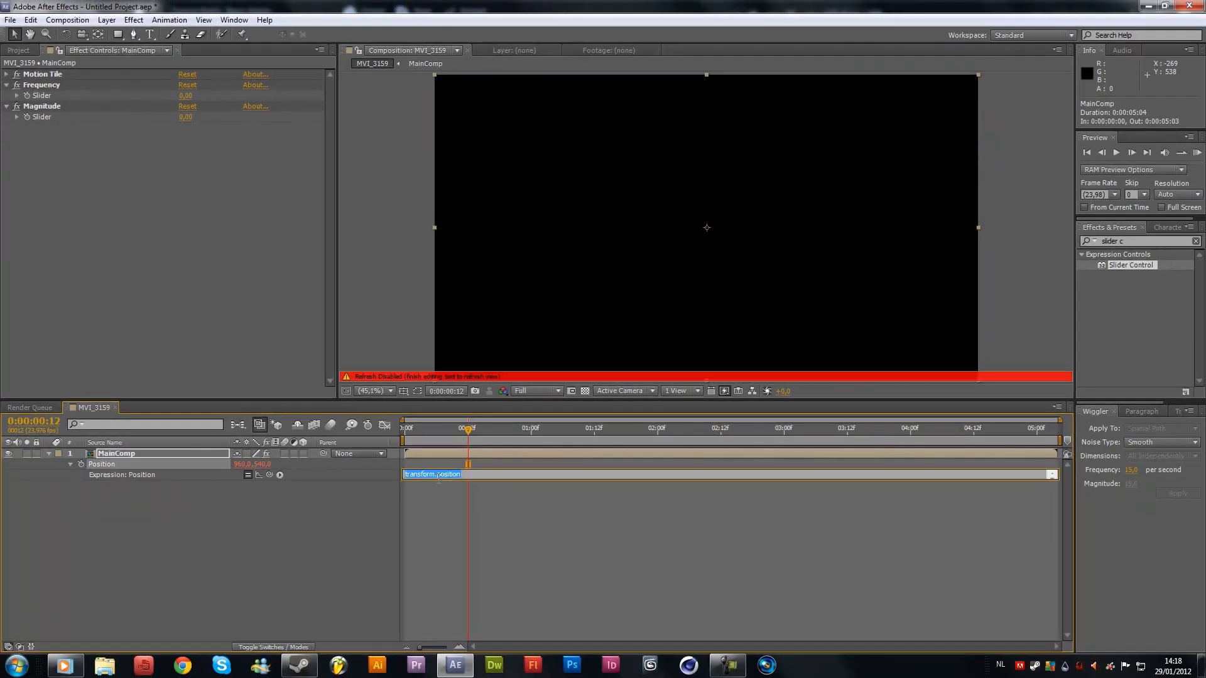
left_click_drag(483, 480, 487, 528)
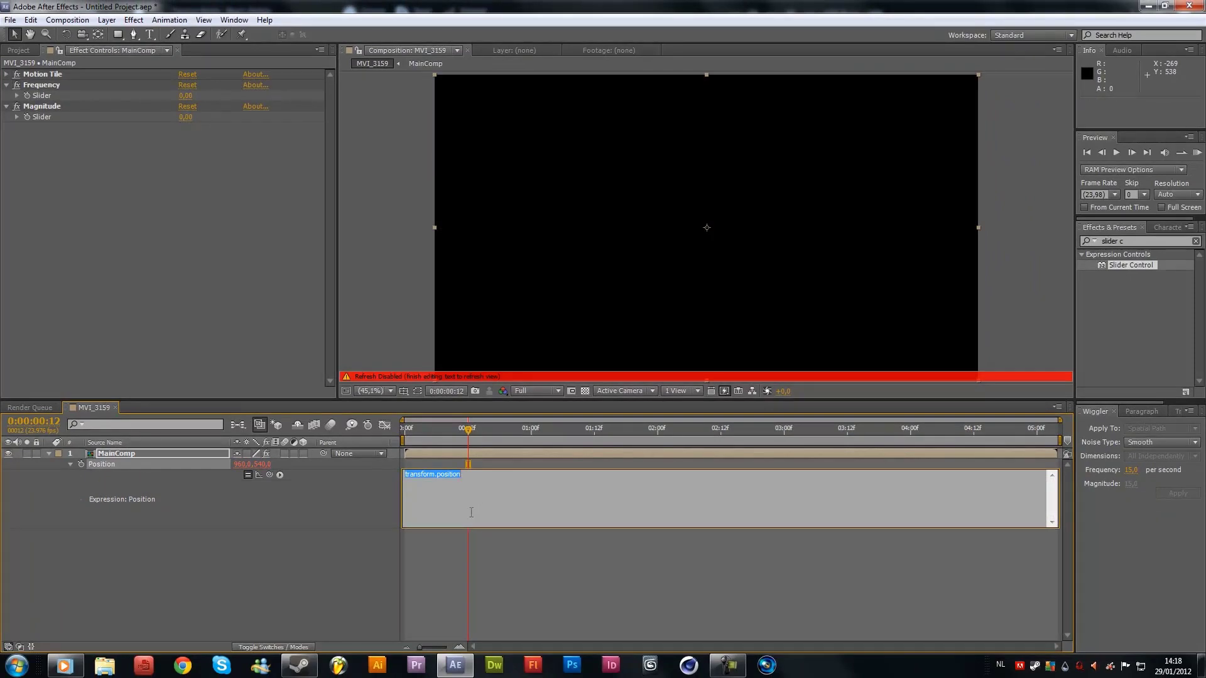
left_click(445, 523)
left_click_drag(443, 476, 405, 475)
key("ctrl+a")
type("wiggle")
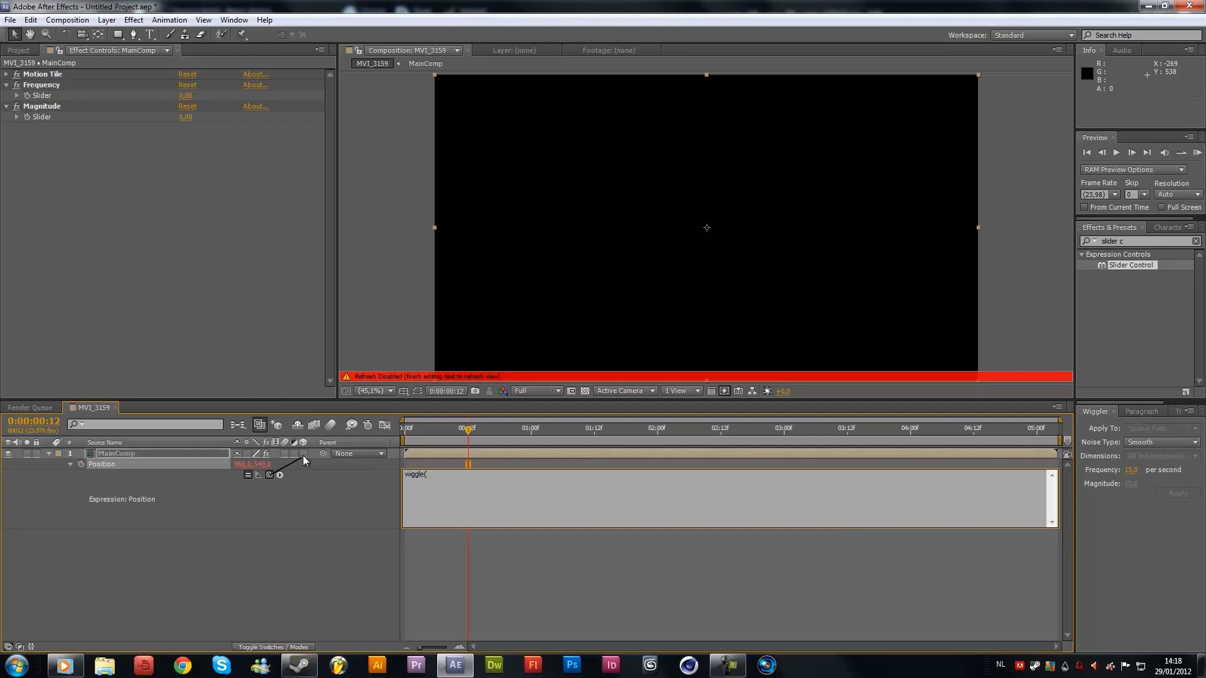
Step: Link the wiggle's frequency and amount to the Frequency and Magnitude sliders, then scrub to check
left_click_drag(270, 476, 43, 98)
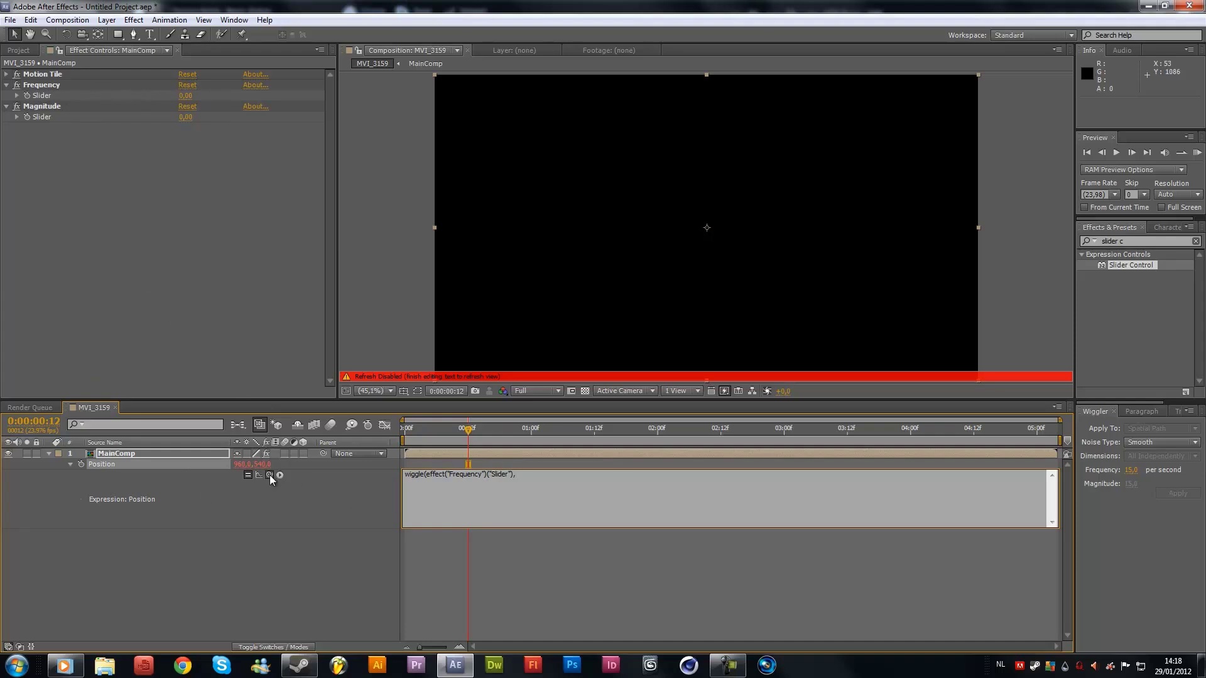
left_click_drag(270, 475, 41, 116)
left_click(224, 589)
left_click(464, 436)
left_click_drag(449, 439, 442, 420)
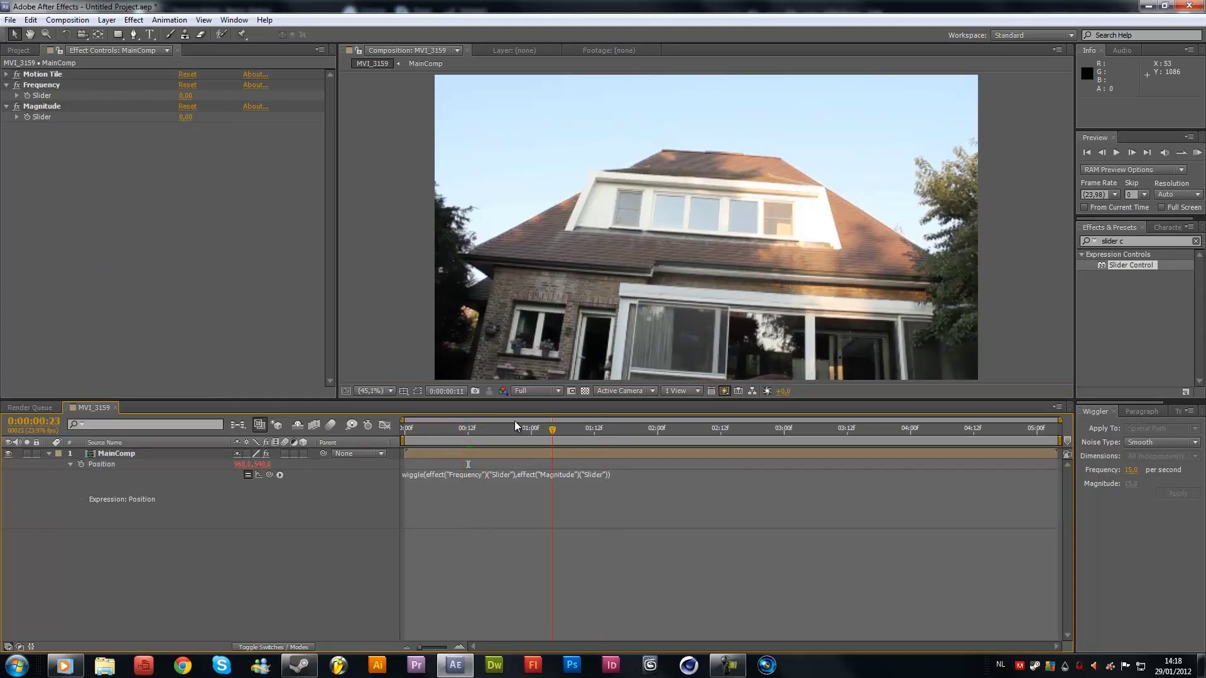
Step: Keyframe both sliders and set Frequency and Magnitude to 20 at 00:21
left_click(48, 455)
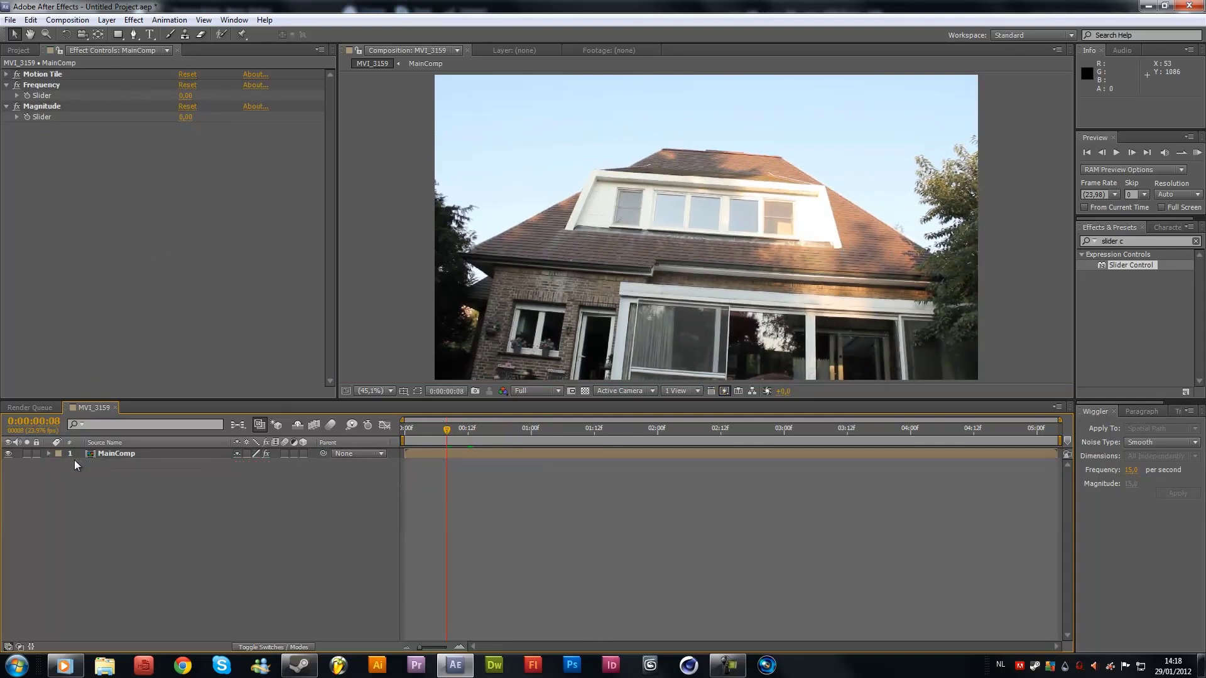
left_click(29, 106)
left_click(29, 85)
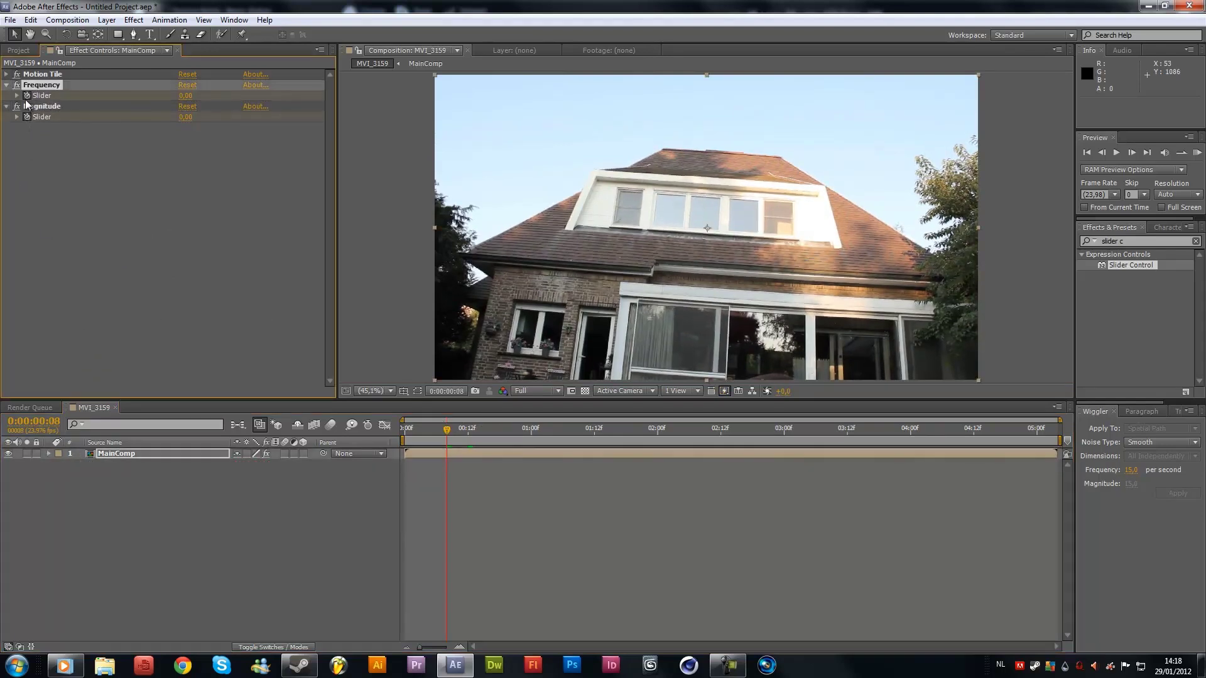
left_click(513, 429)
left_click(189, 96)
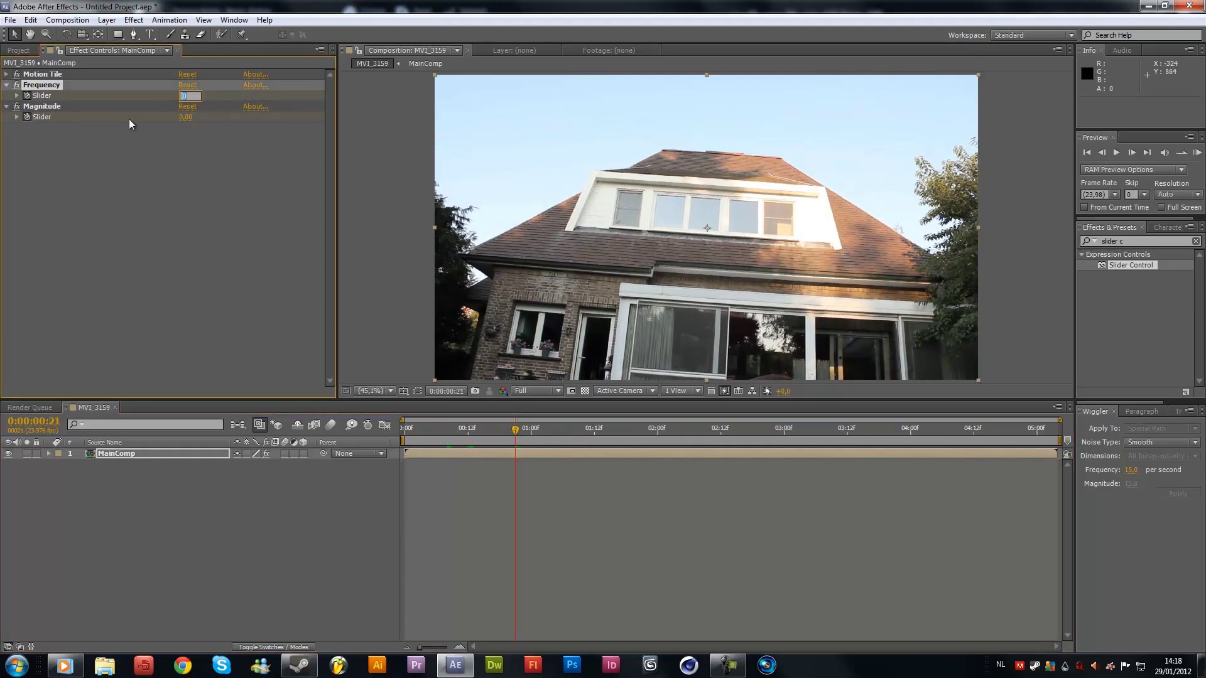
type("20")
key("Tab")
type("20")
key("Return")
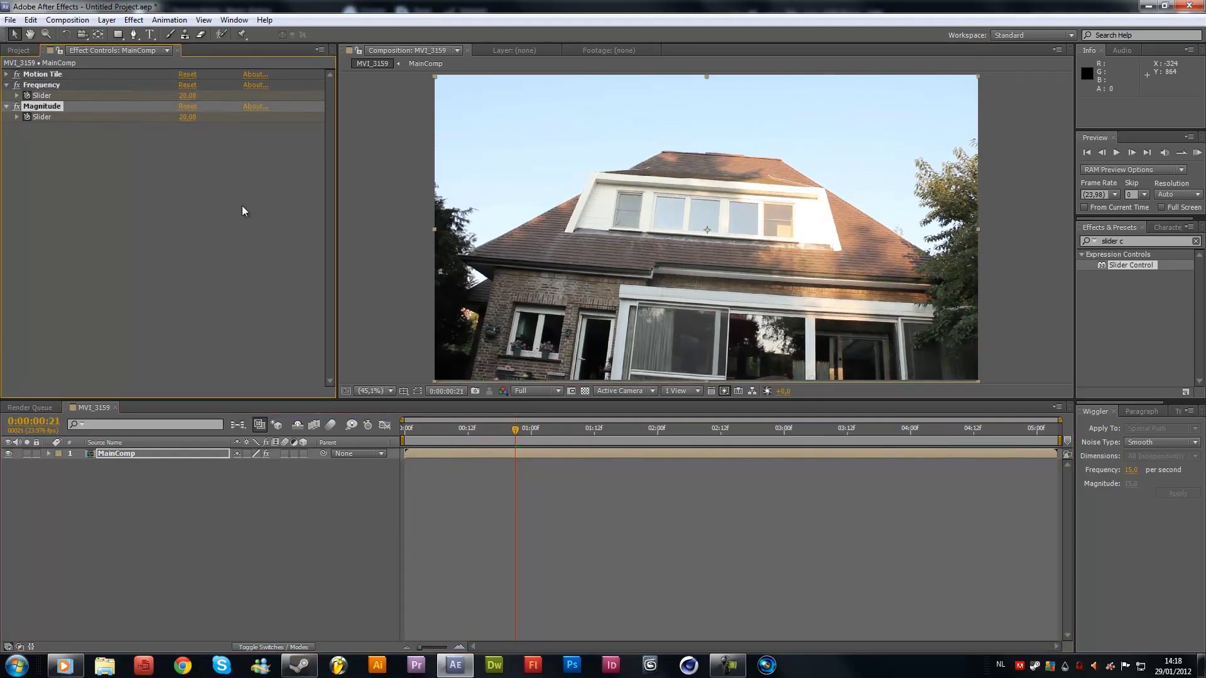
Step: Preview the shake with slider keyframes revealed, and enable composition motion blur
mouse_move(526, 432)
left_mouse_down()
mouse_move(582, 432)
mouse_move(442, 432)
left_mouse_up()
key("u")
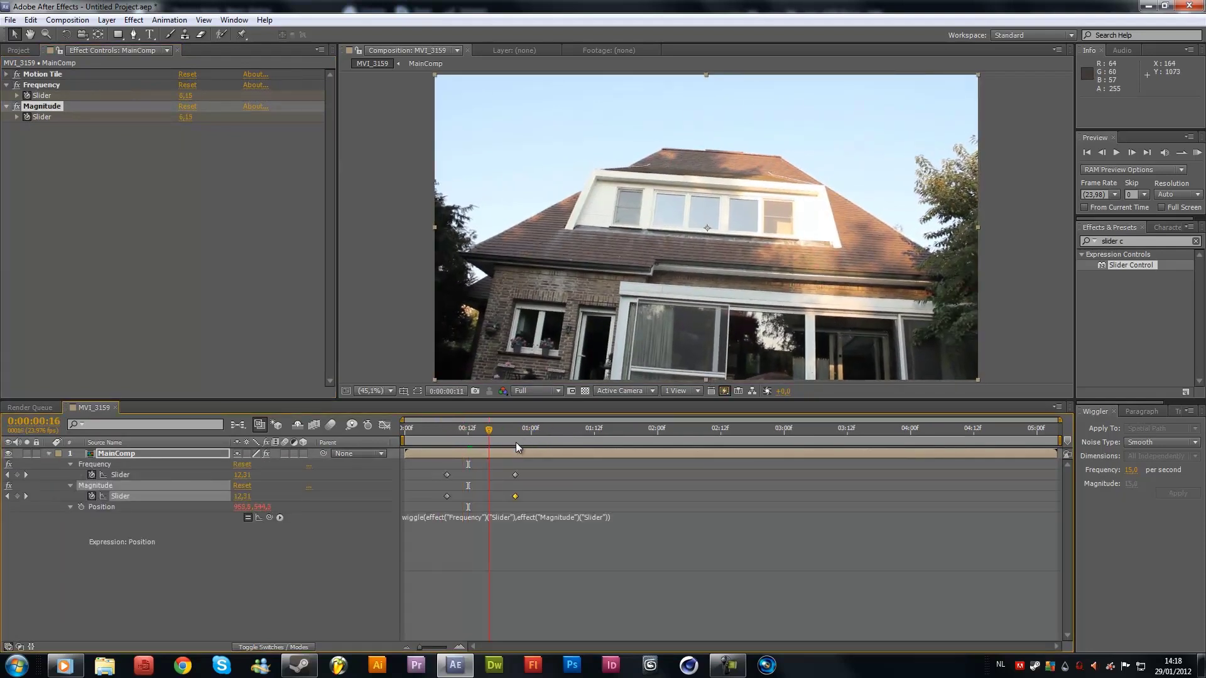
left_click_drag(515, 446, 483, 434)
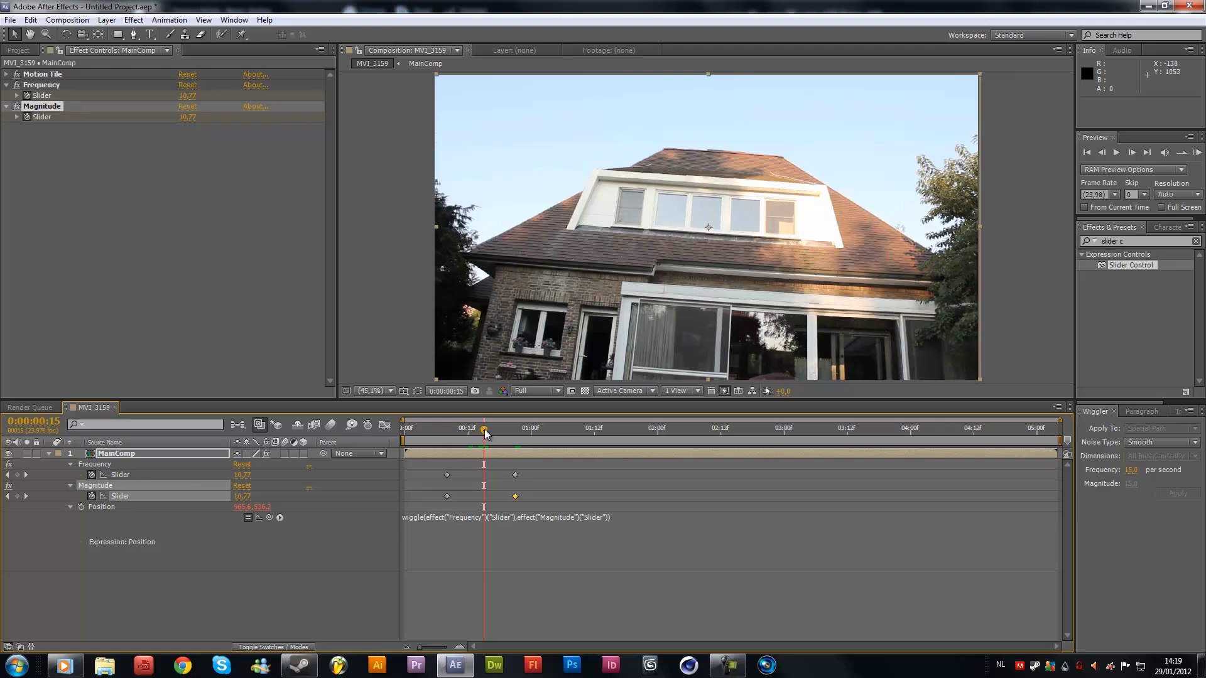
mouse_move(489, 438)
left_mouse_down()
mouse_move(514, 433)
mouse_move(451, 438)
mouse_move(563, 455)
left_mouse_up()
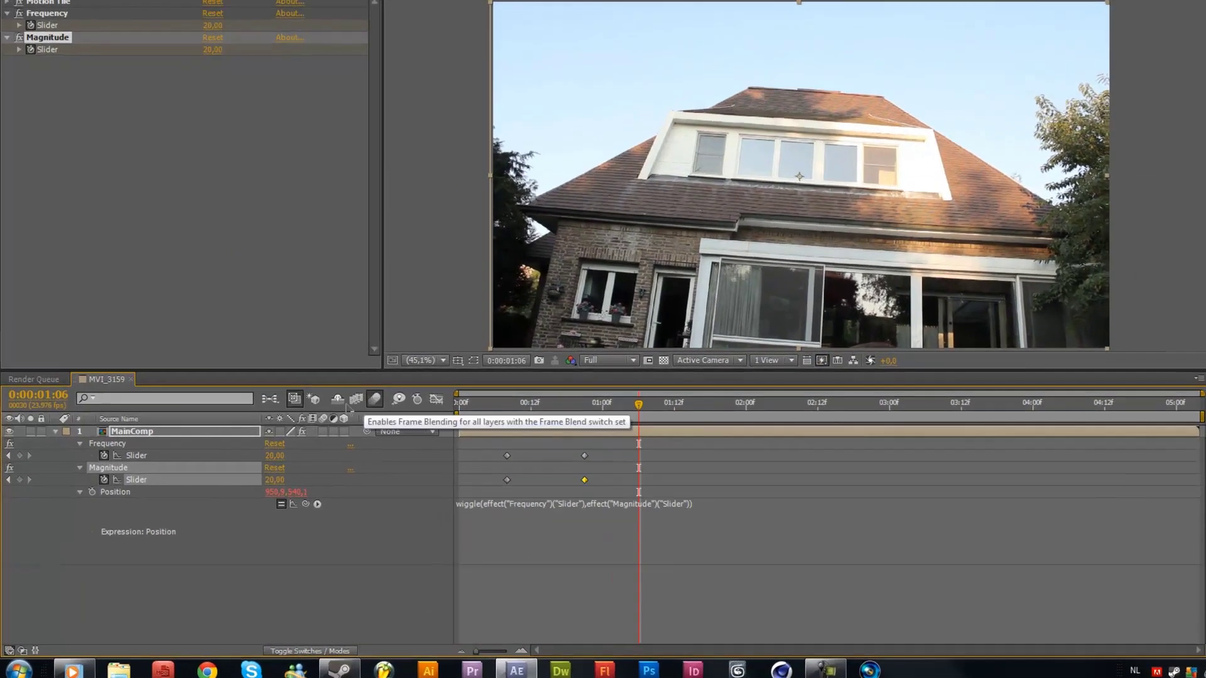
left_click(331, 426)
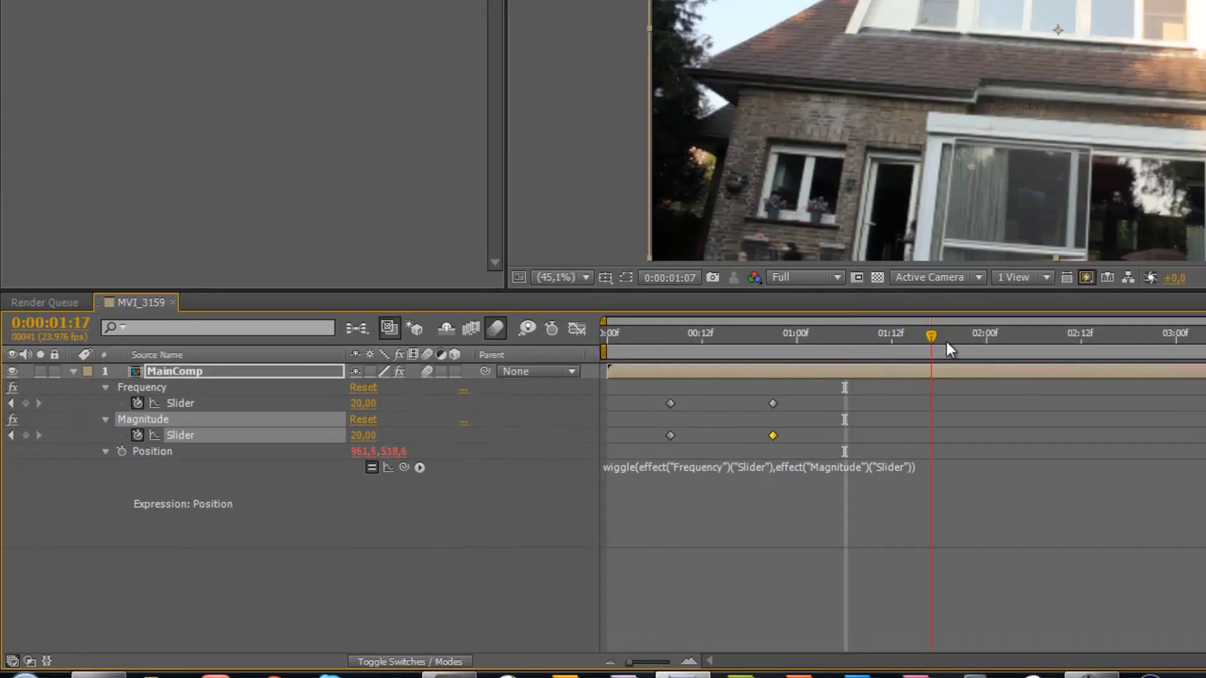
Step: Add slider keyframes at 01:09 and set both sliders to 0 at 02:04
left_click_drag(845, 337, 948, 341)
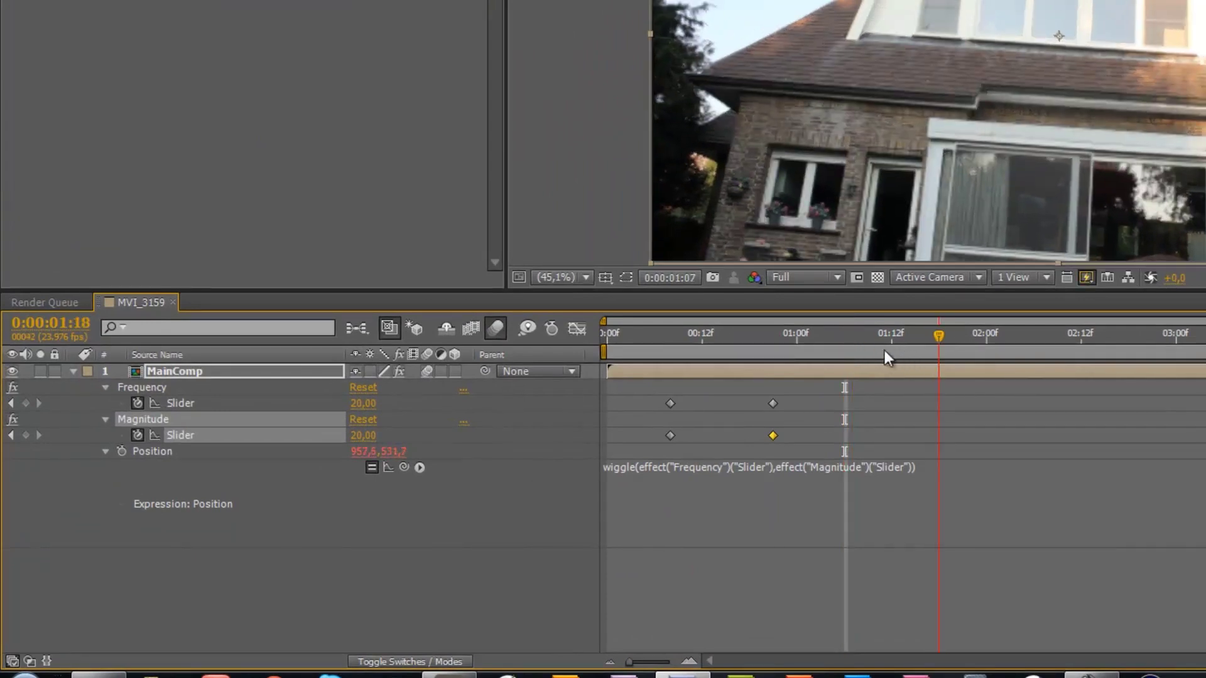
left_click(868, 350)
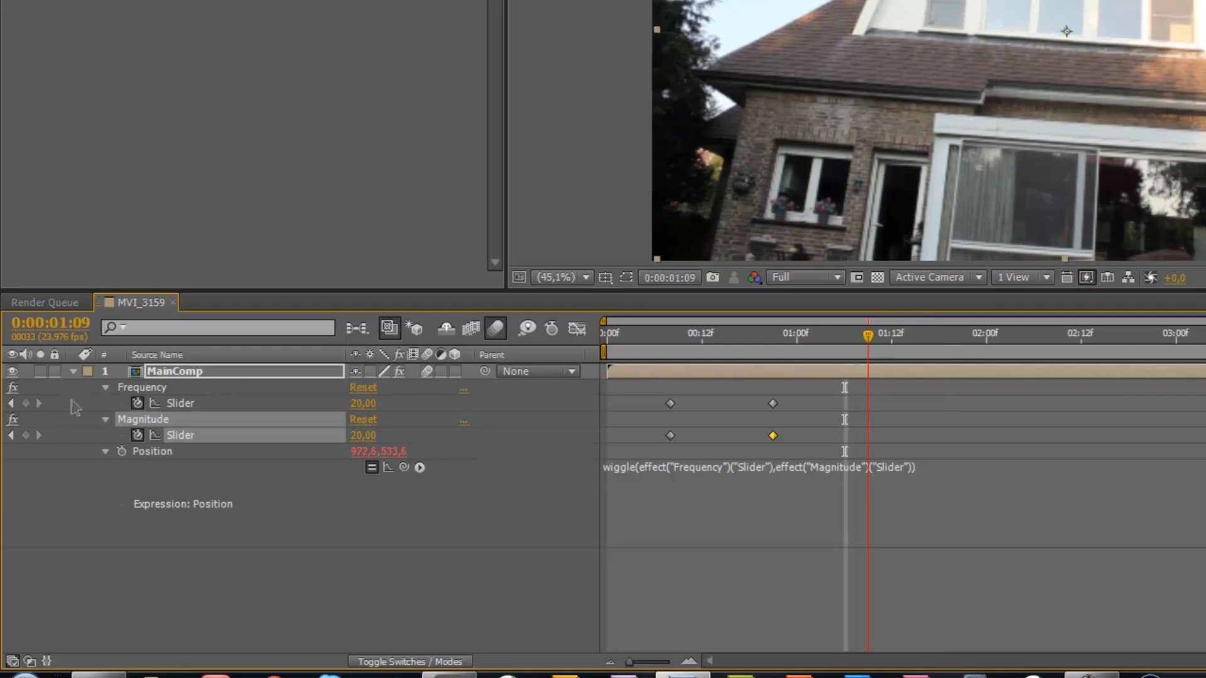
left_click(26, 404)
left_click(25, 436)
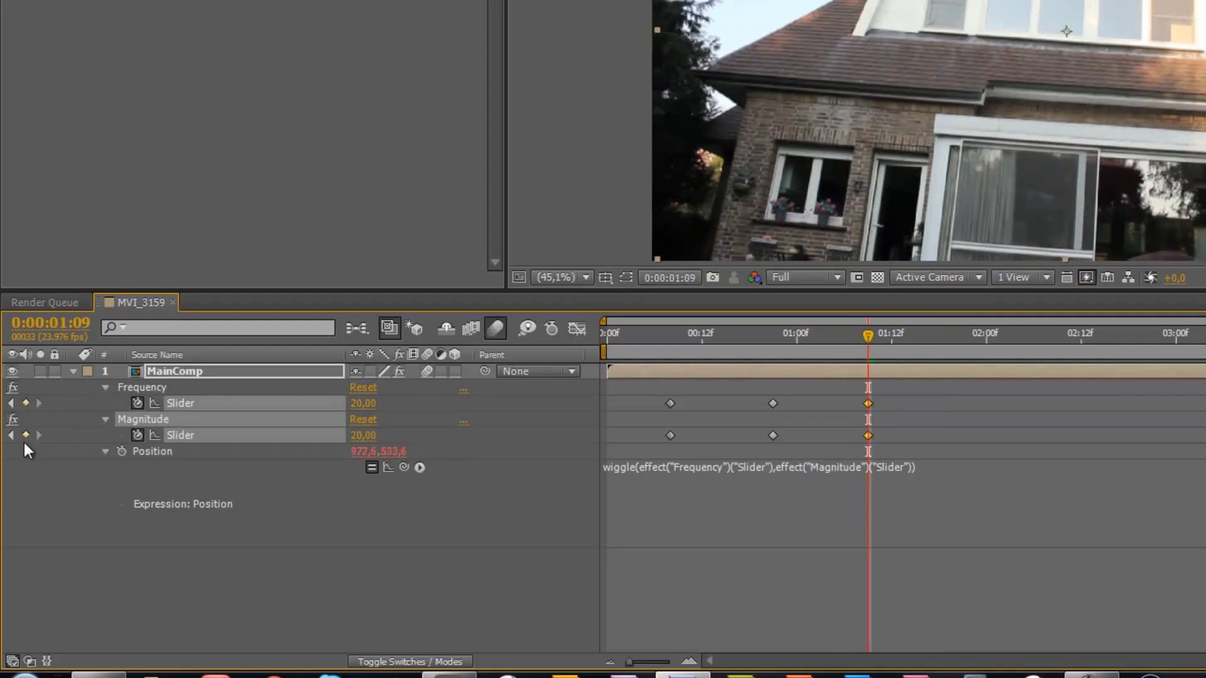
left_click(1021, 337)
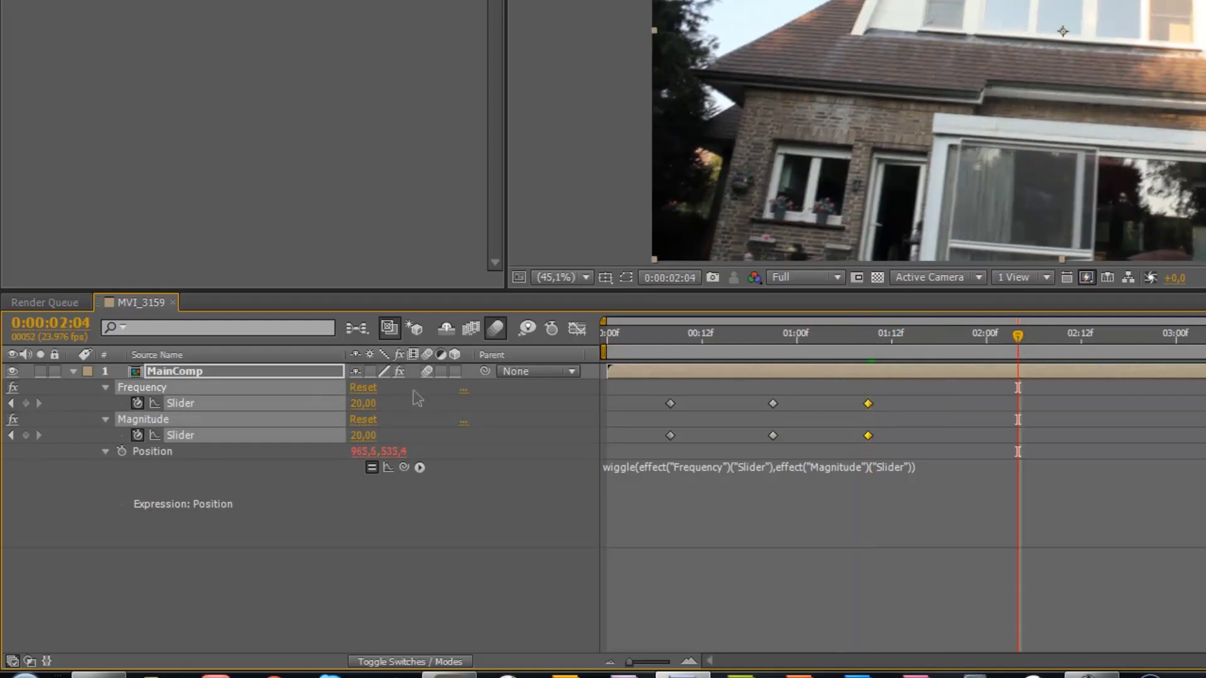
left_click(363, 403)
type("0")
key("Tab")
type("0")
key("Return")
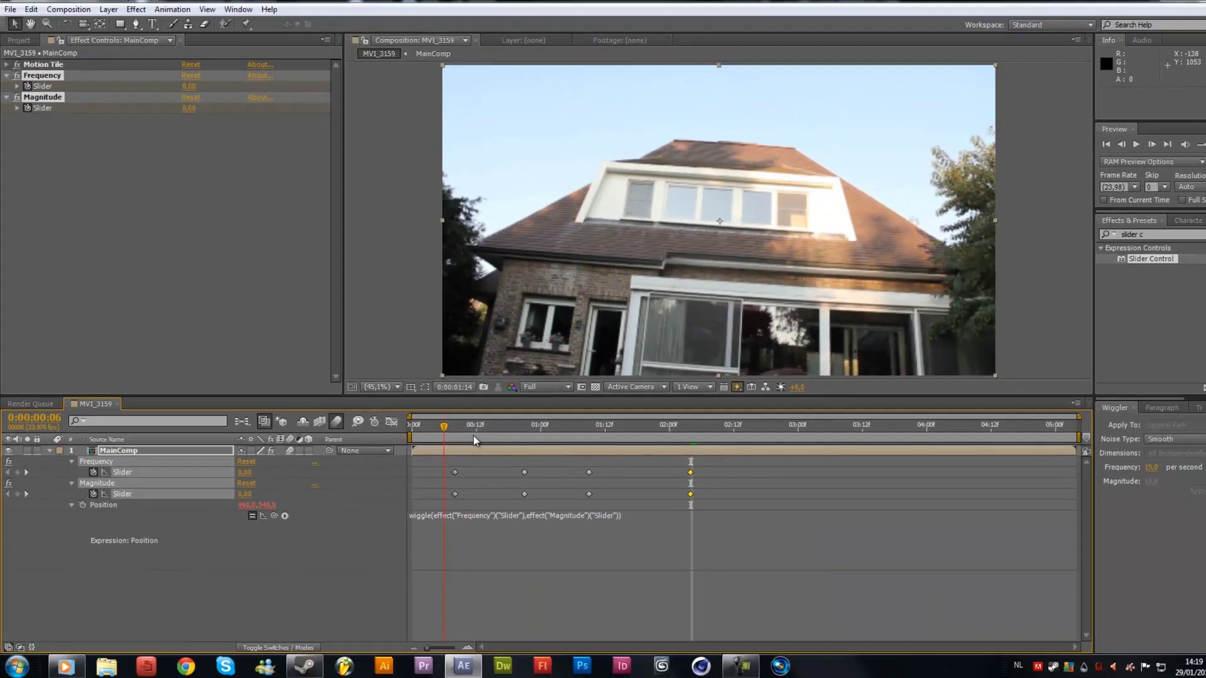
Step: Raise the Frequency slider to 70 at 00:21 and preview in real time
left_click(444, 437)
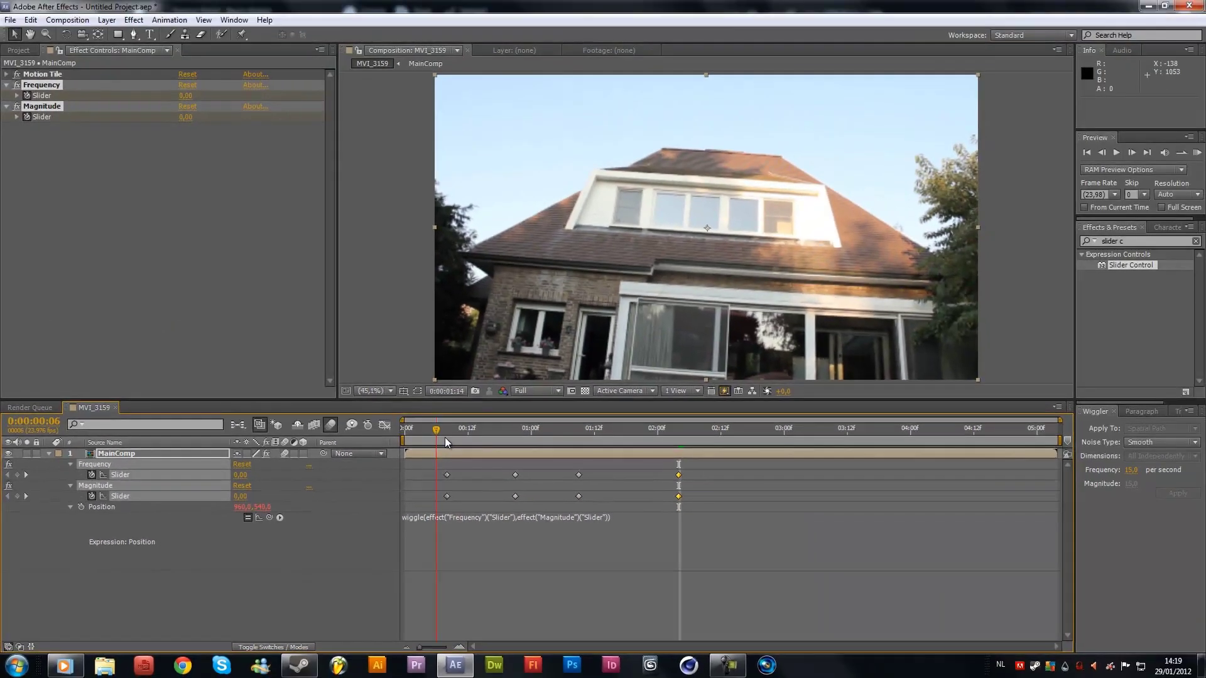
left_click_drag(445, 437, 683, 445)
left_click(680, 436)
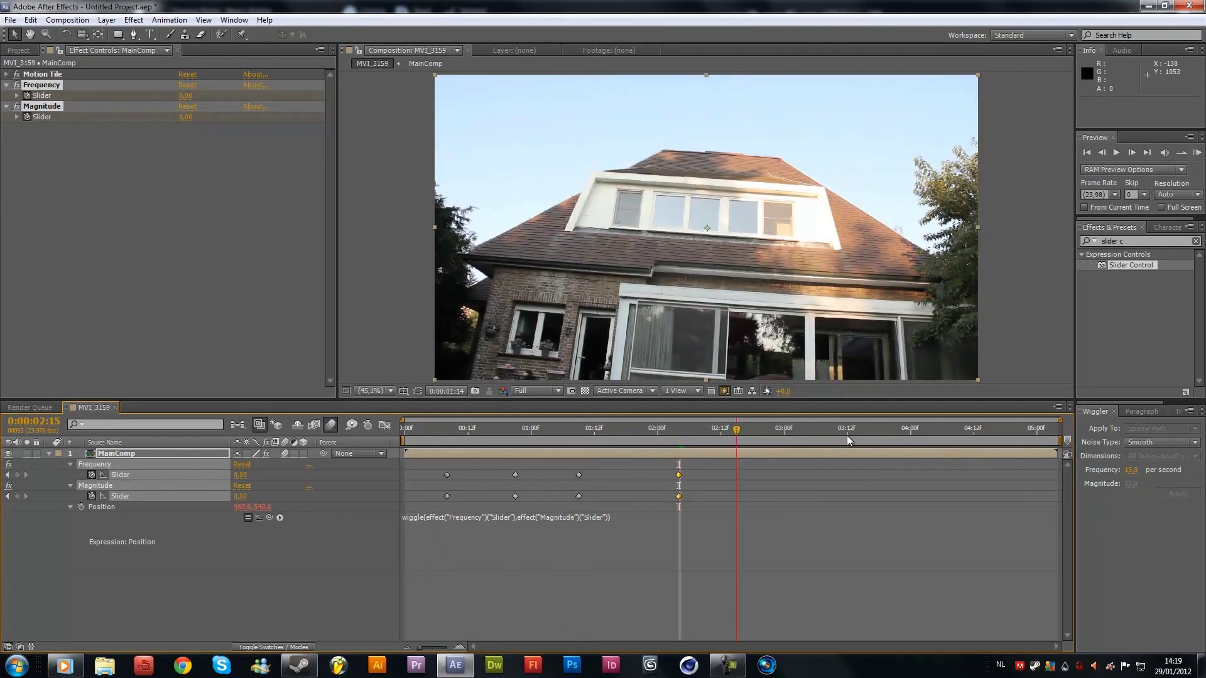
left_click(522, 432)
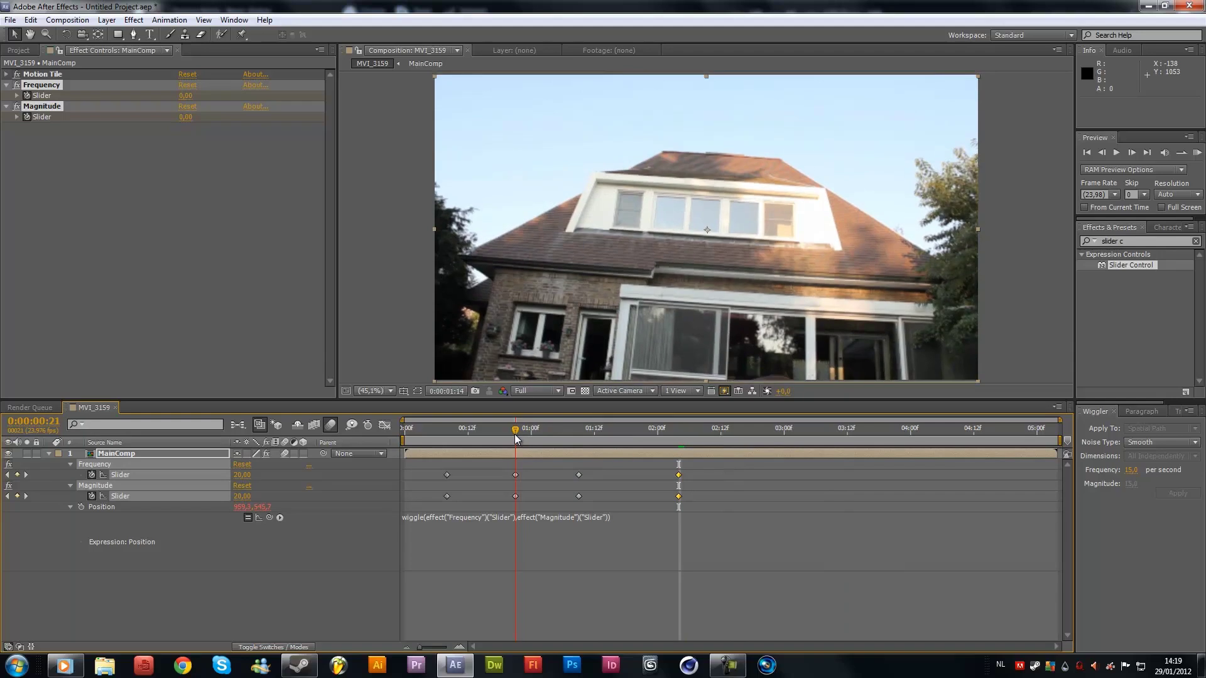
left_click(243, 475)
type("70")
key("Return")
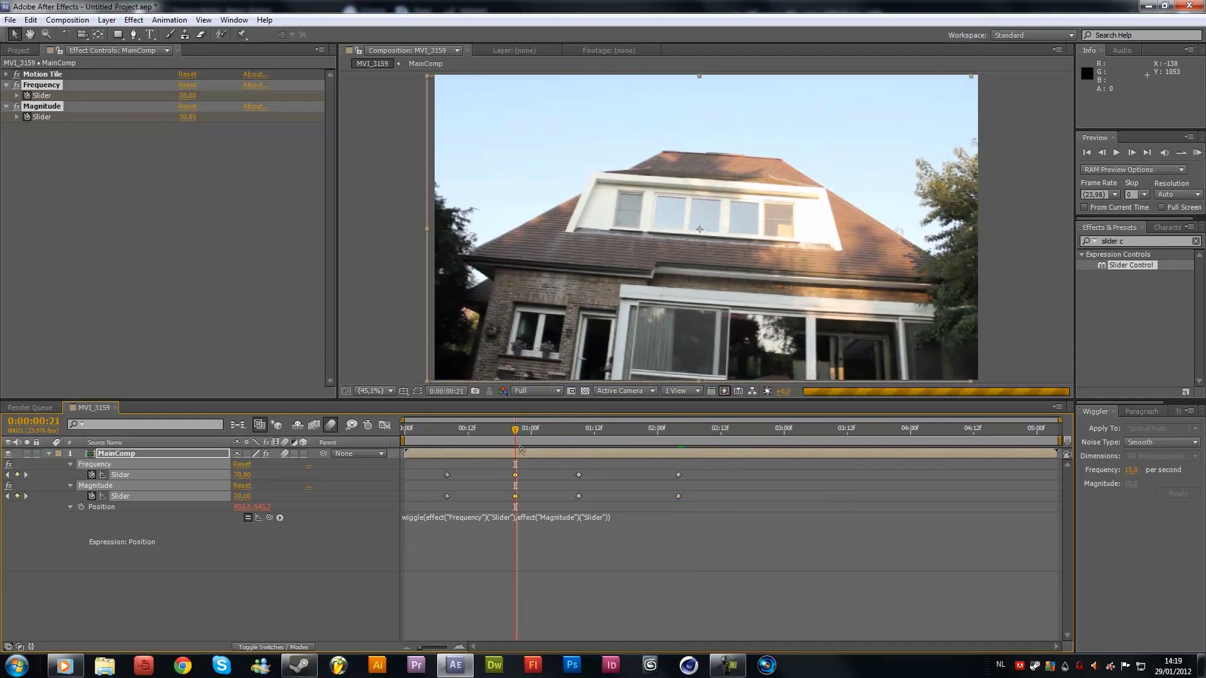
key("KP_0")
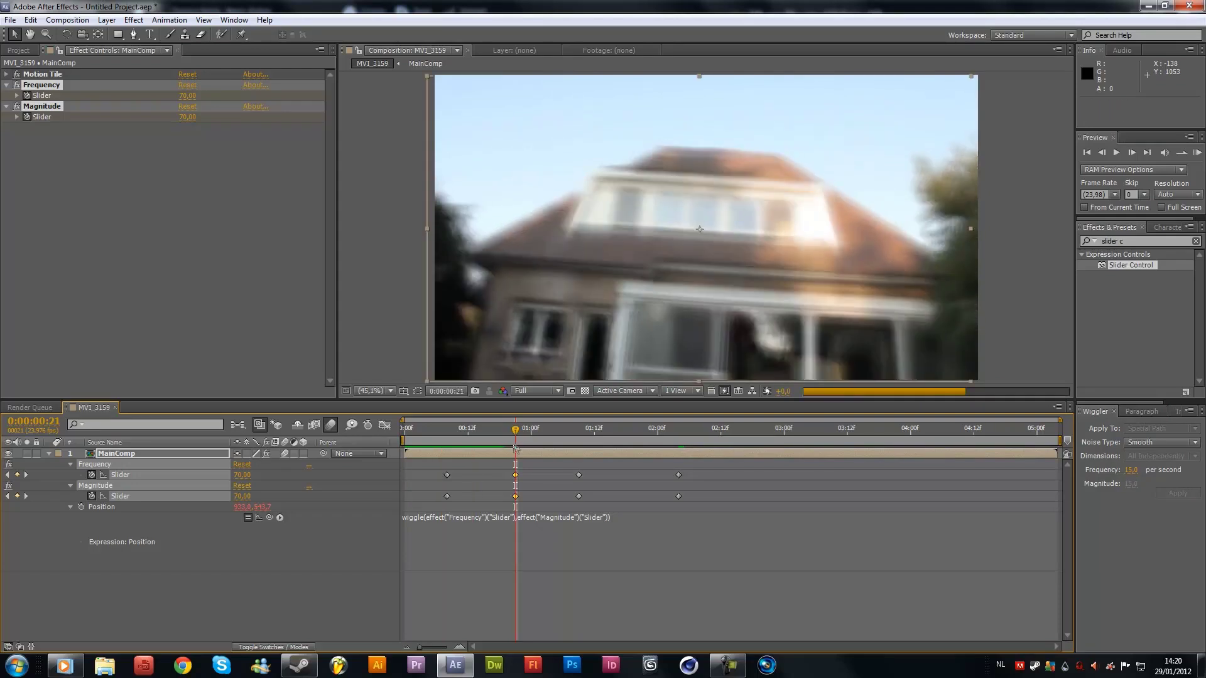
Step: Delete the Frequency and Magnitude keyframes and type 0 into both sliders
left_click(485, 429)
left_click(515, 434)
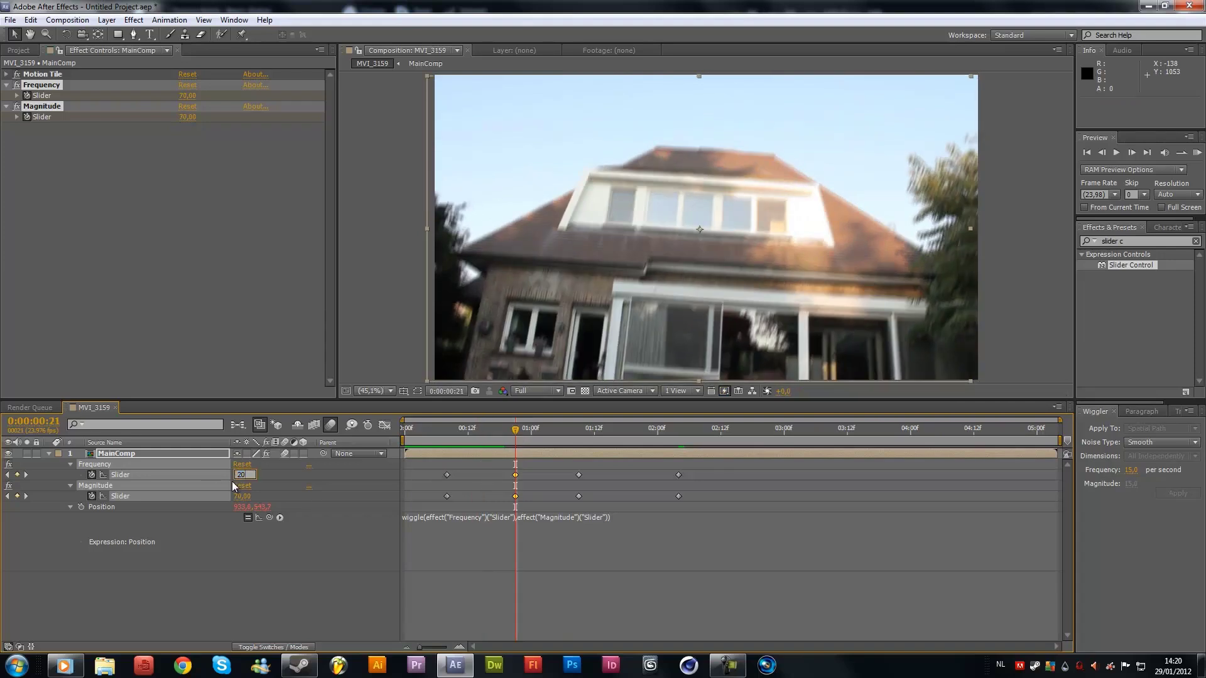
left_click_drag(515, 432, 579, 433)
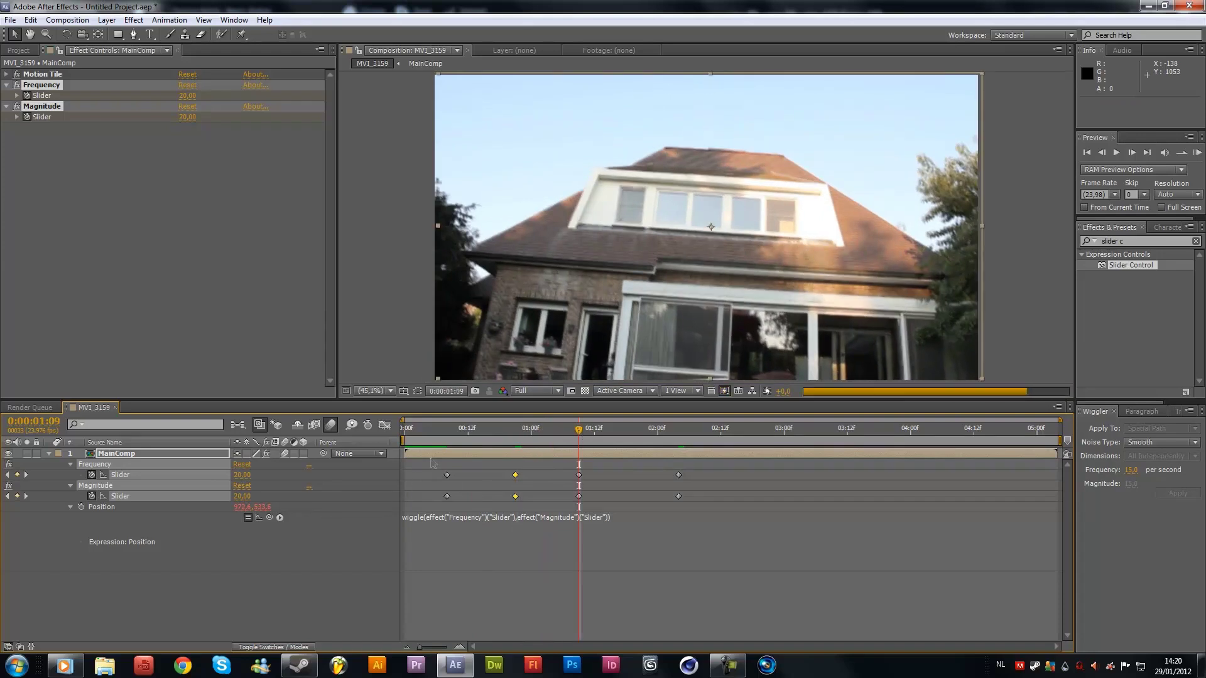
left_click_drag(420, 456, 673, 500)
key("ctrl+z")
left_click(446, 474)
key("Delete")
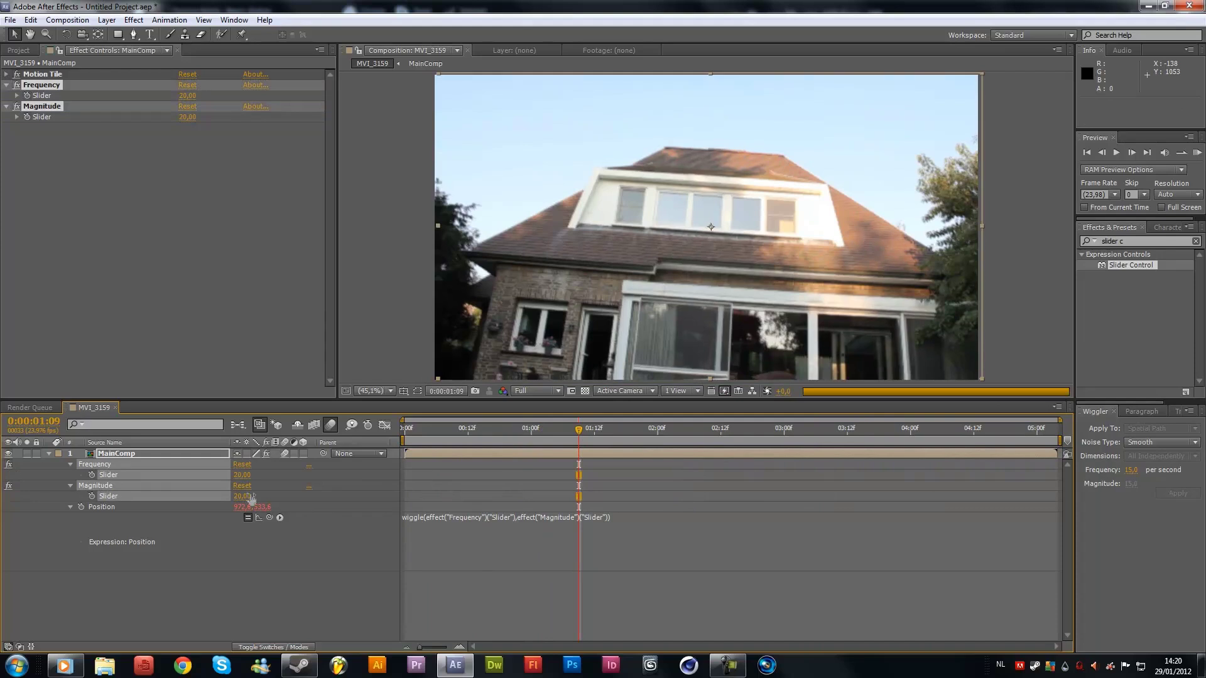
left_click(245, 474)
type("0")
key("Tab")
type("0")
left_click(216, 588)
Step: Expand MainComp's effects and transform properties, collapsing the Frequency and Magnitude effects
left_click(118, 453)
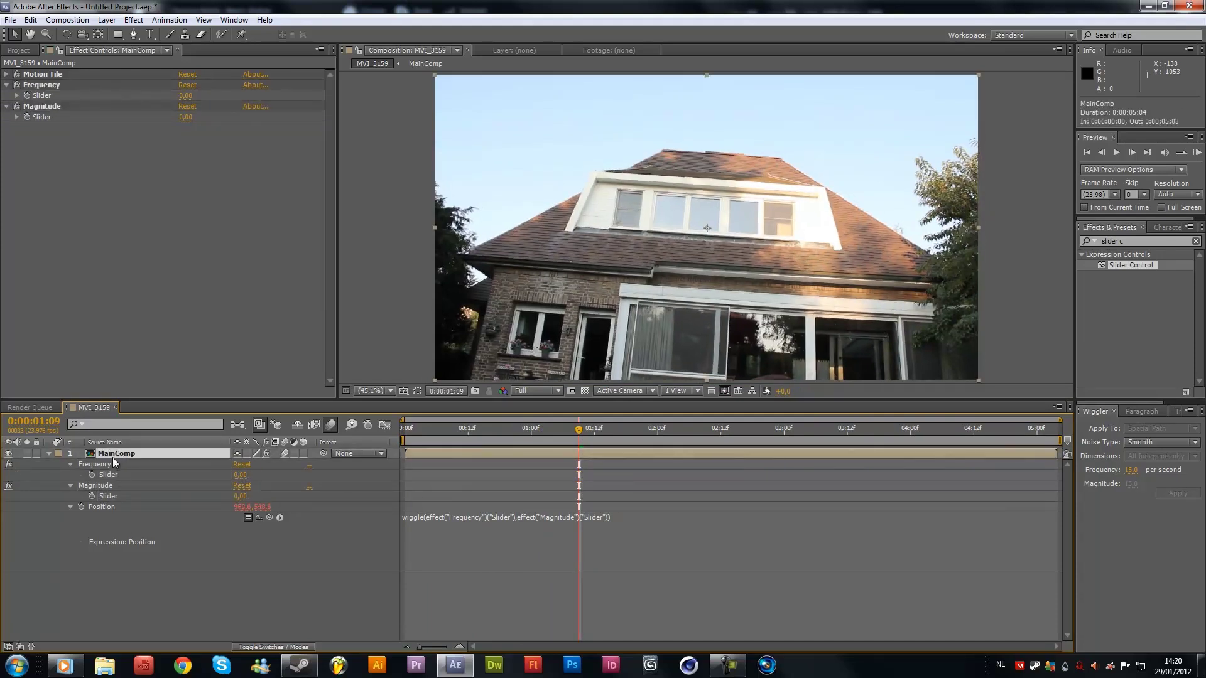
left_click(50, 453)
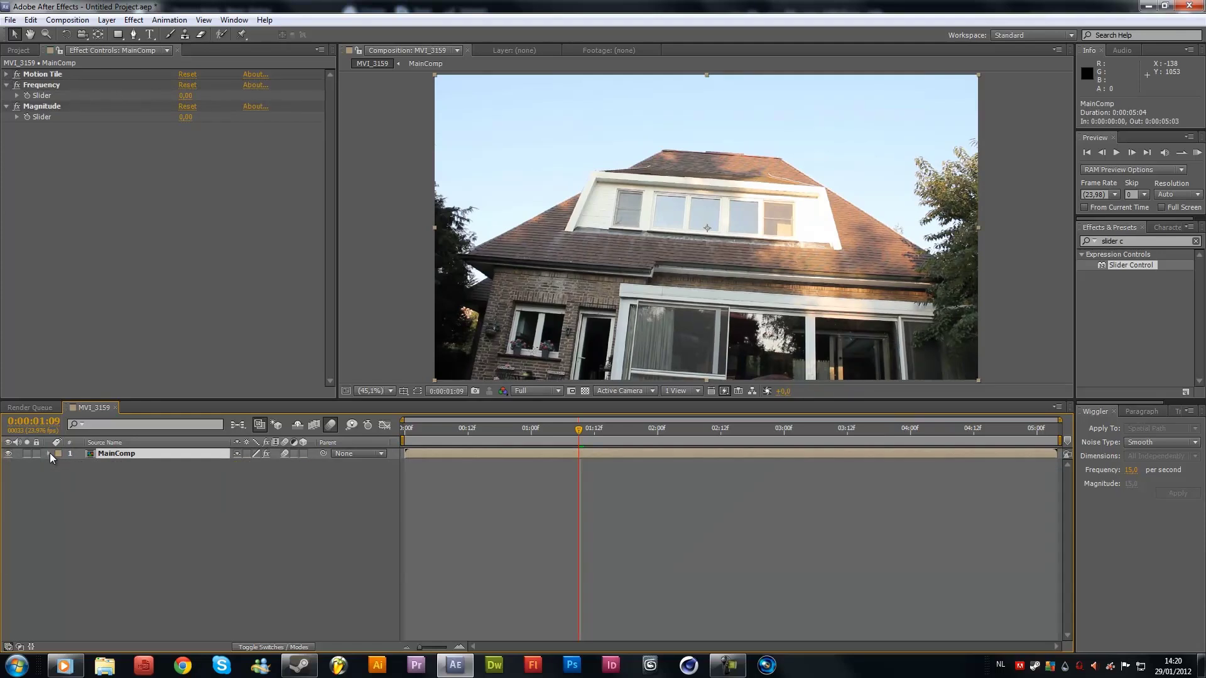
left_click(50, 453)
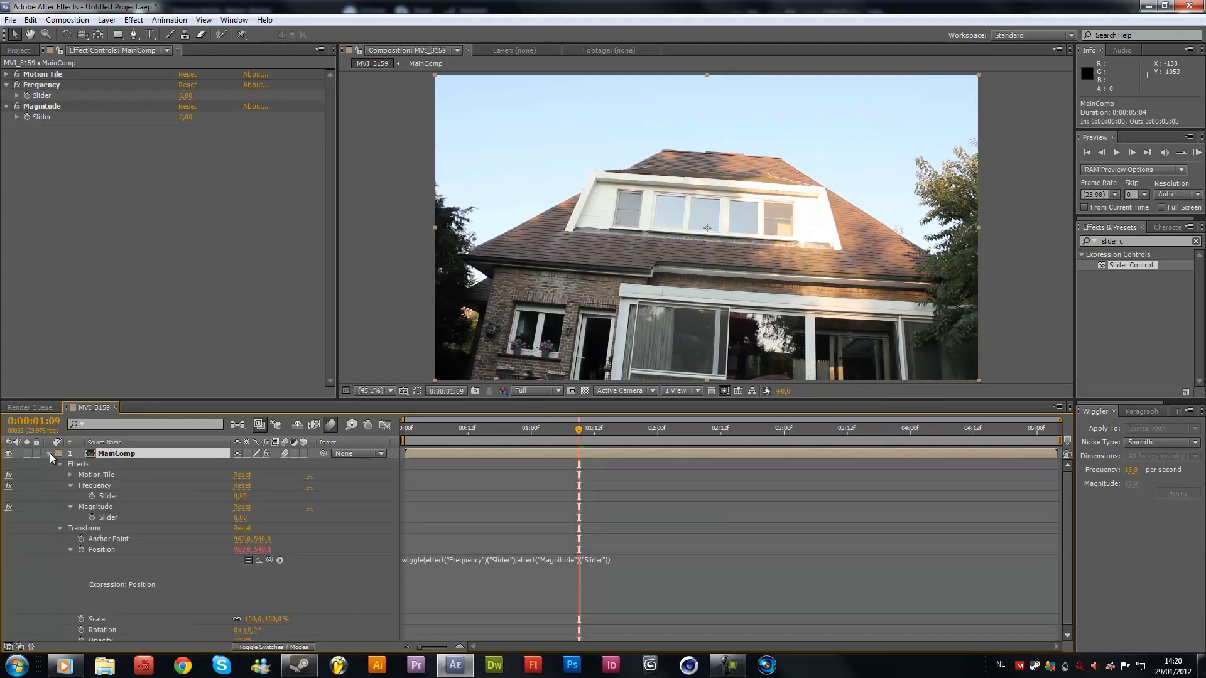
left_click(70, 485)
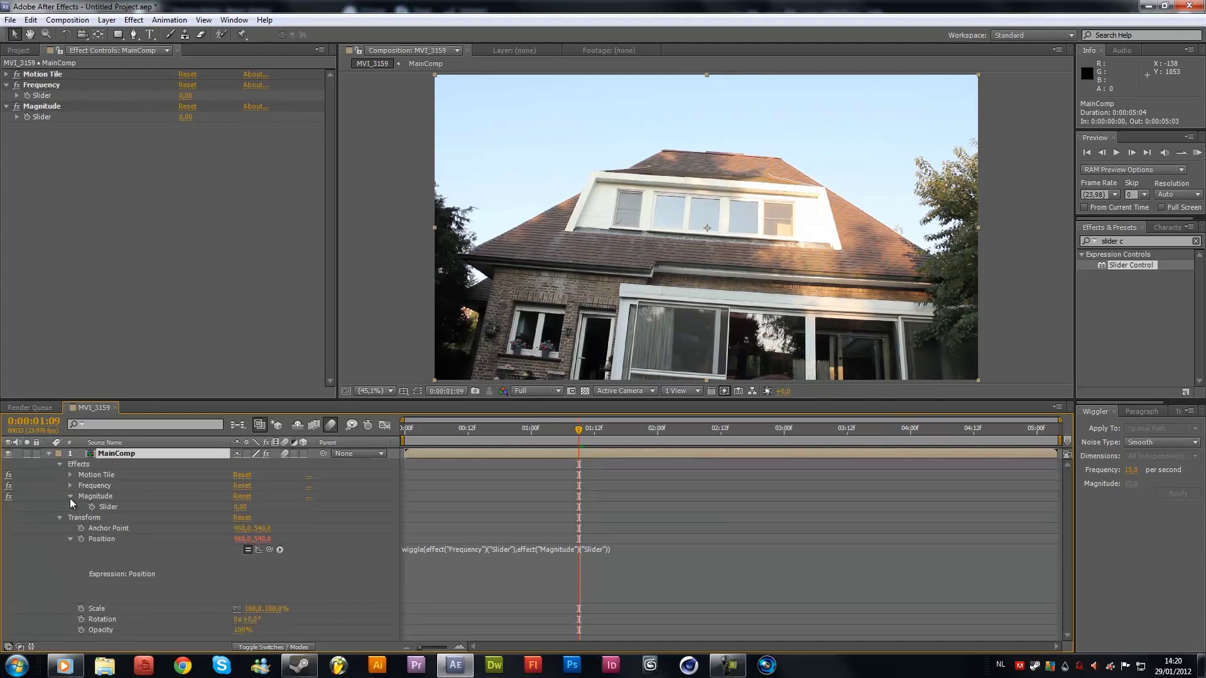
left_click(69, 498)
Step: Select Motion Tile, Frequency, Magnitude and the Position property together
left_click(101, 527)
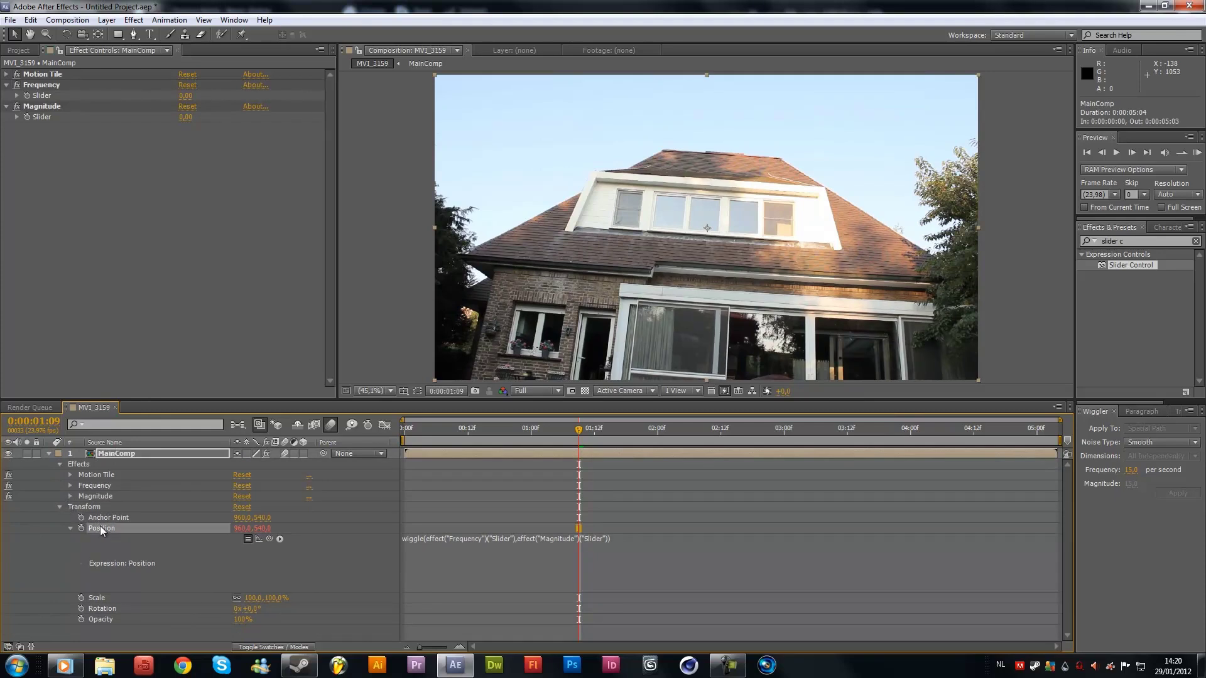
left_click(97, 499)
left_click(100, 484)
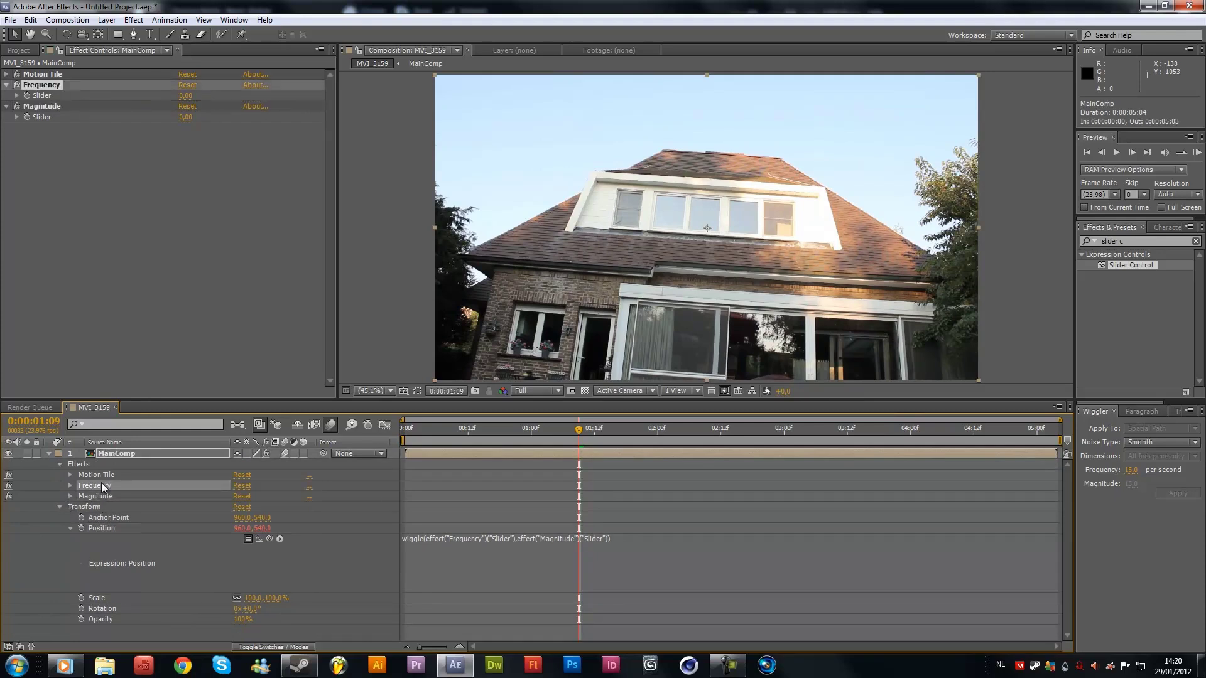
left_click(102, 476)
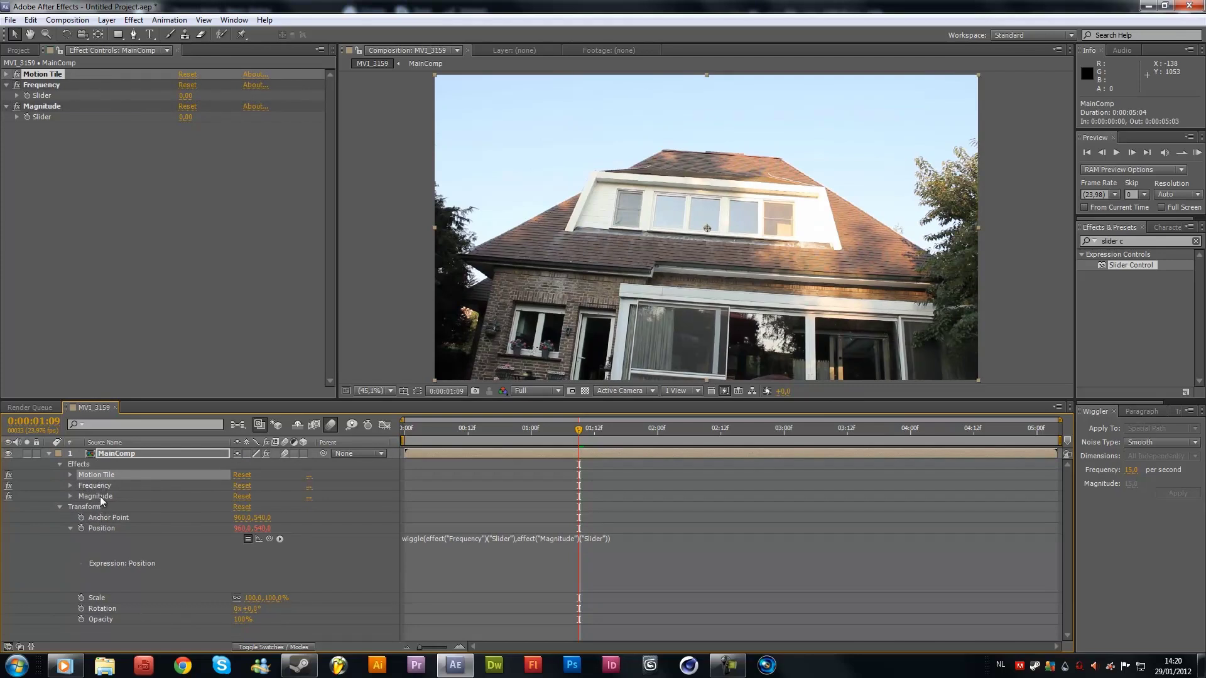
left_click(96, 485, "ctrl")
left_click(101, 526, "ctrl")
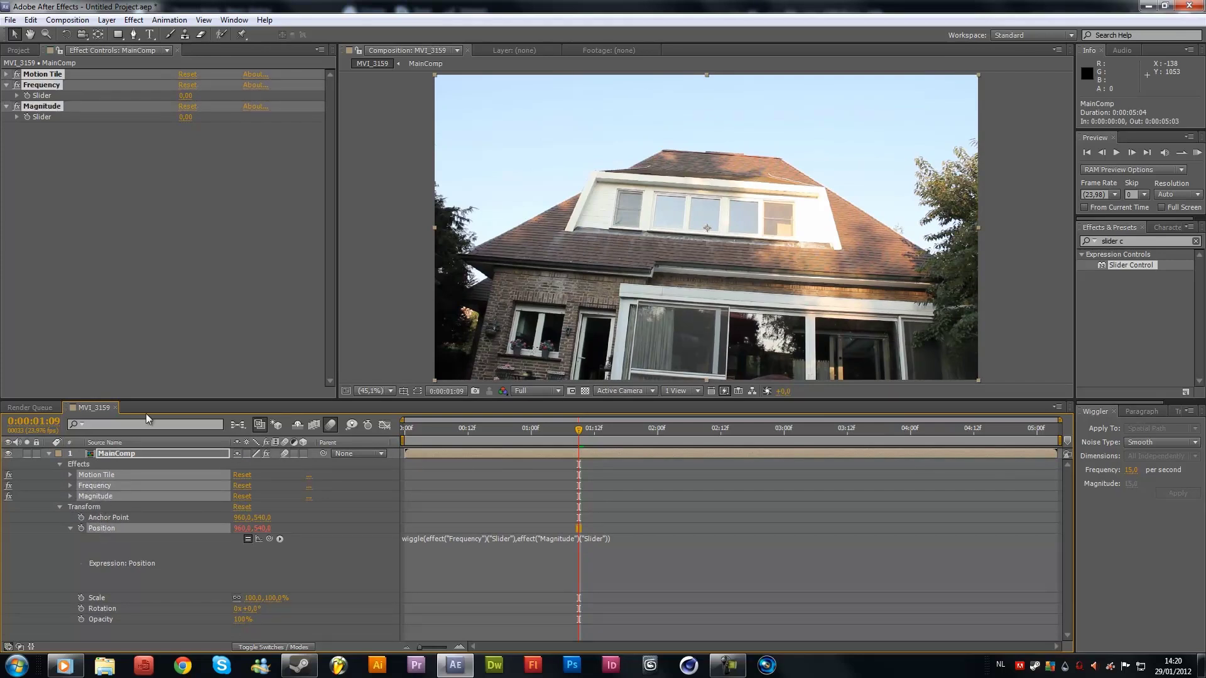
Step: Save the selection as ShakePreset, overwriting the old file, then select MVI_3159.MOV in the Project panel
left_click(170, 20)
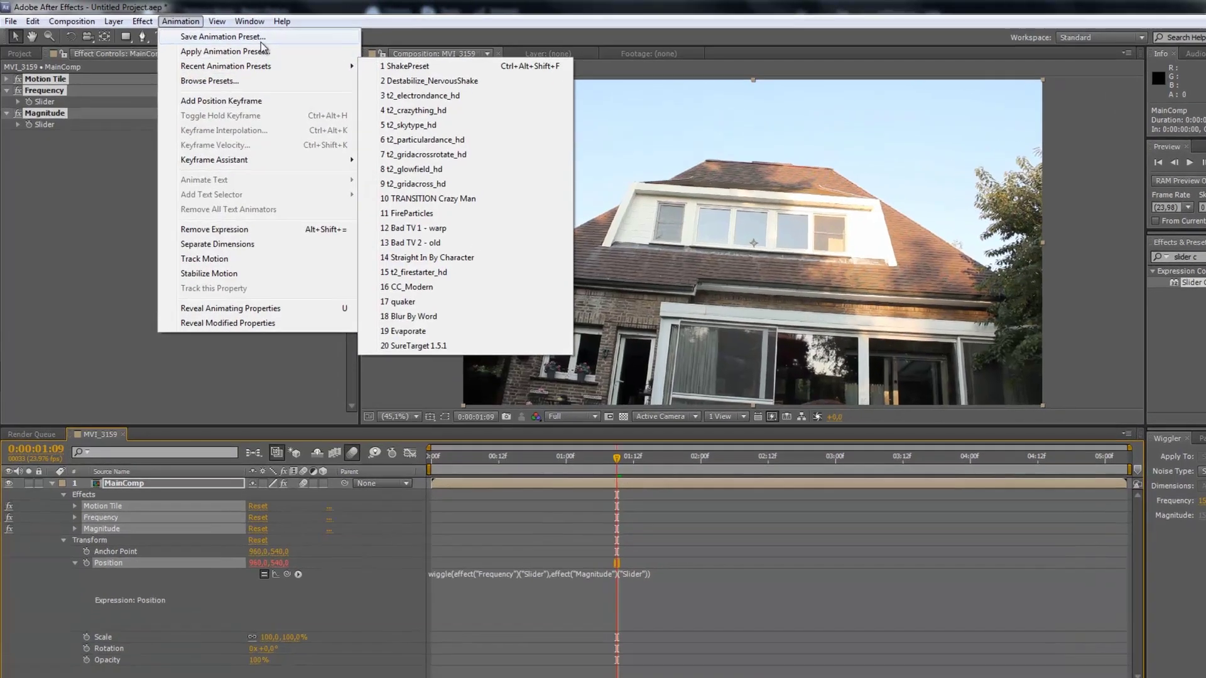
left_click(246, 36)
left_click(188, 157)
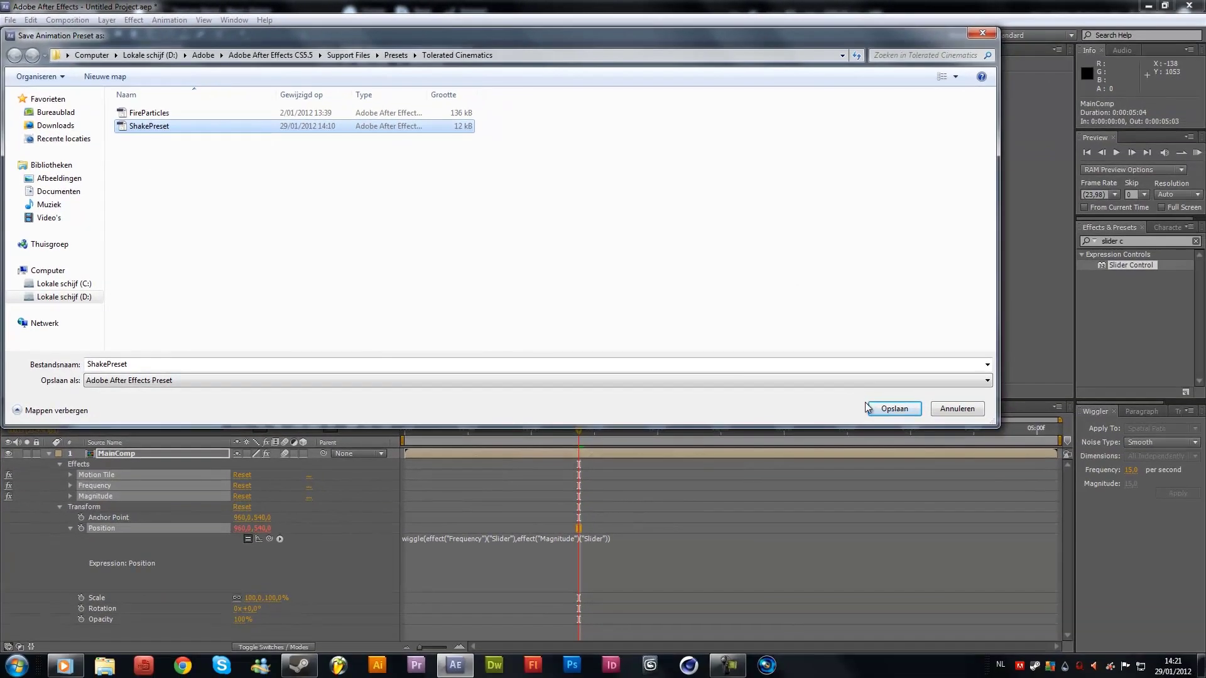
left_click(963, 439)
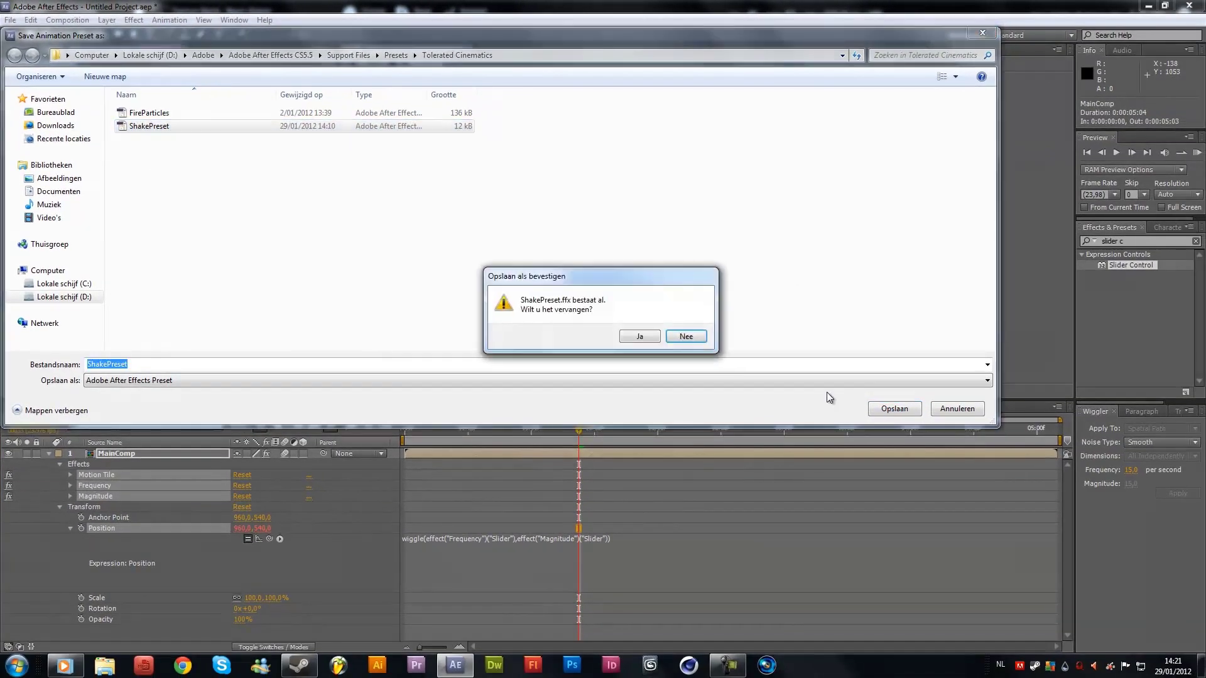
left_click(631, 334)
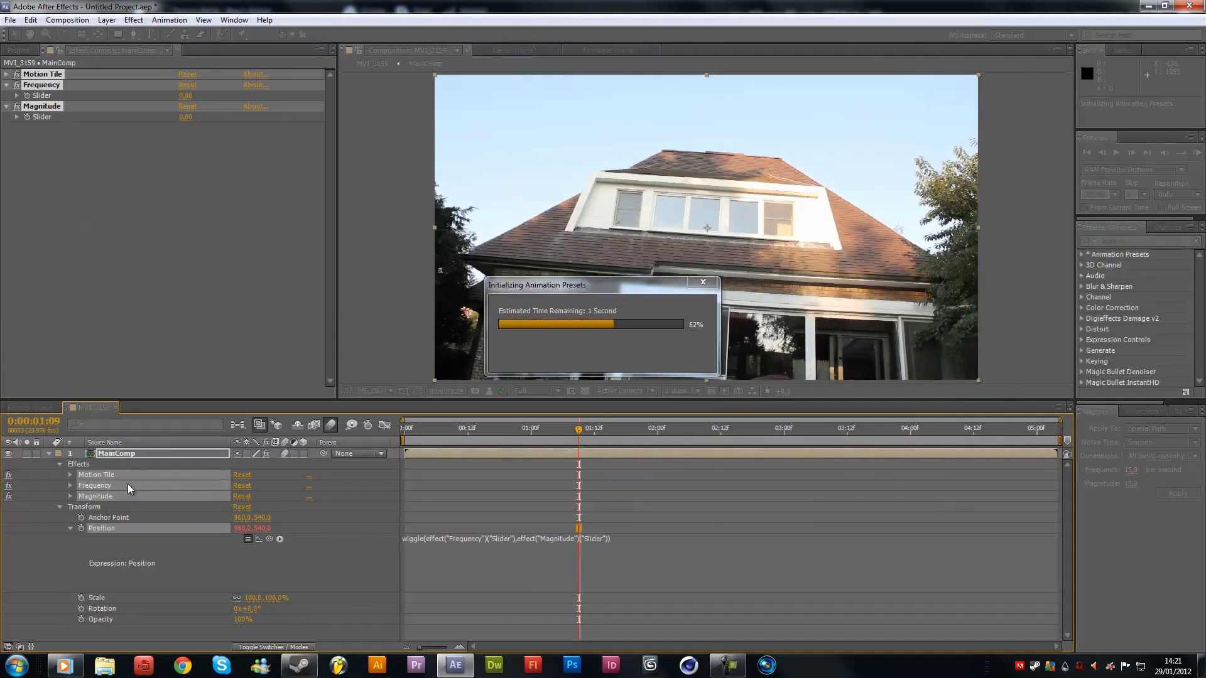
left_click(22, 50)
left_click(39, 201)
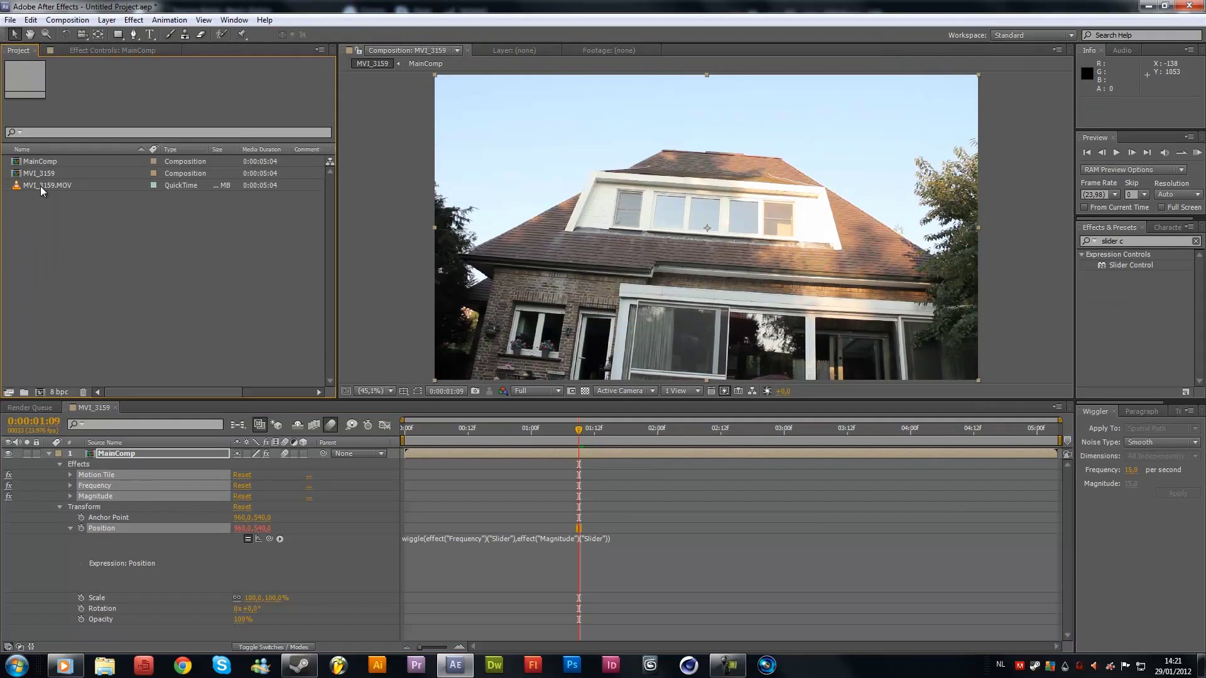
Step: Create the MVI_3160 comp from MVI_3159.MOV and pre-compose its clip into MVI_3159.MOV Comp 1
left_click(42, 395)
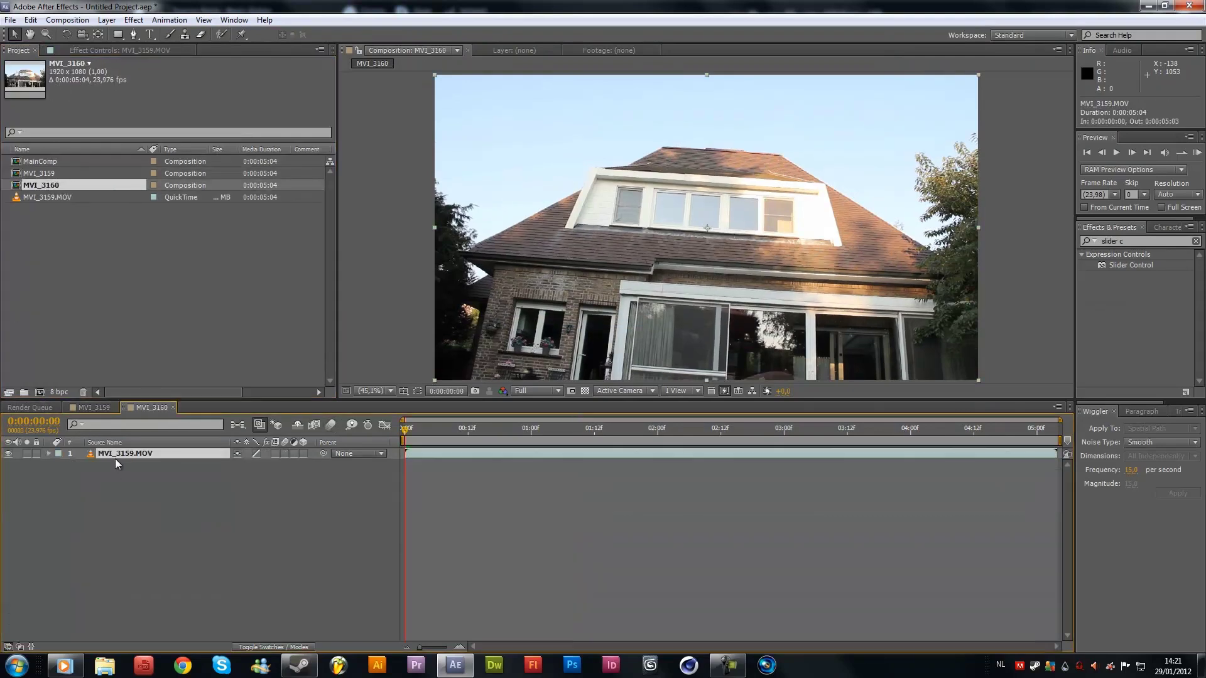
key("ctrl+shift+c")
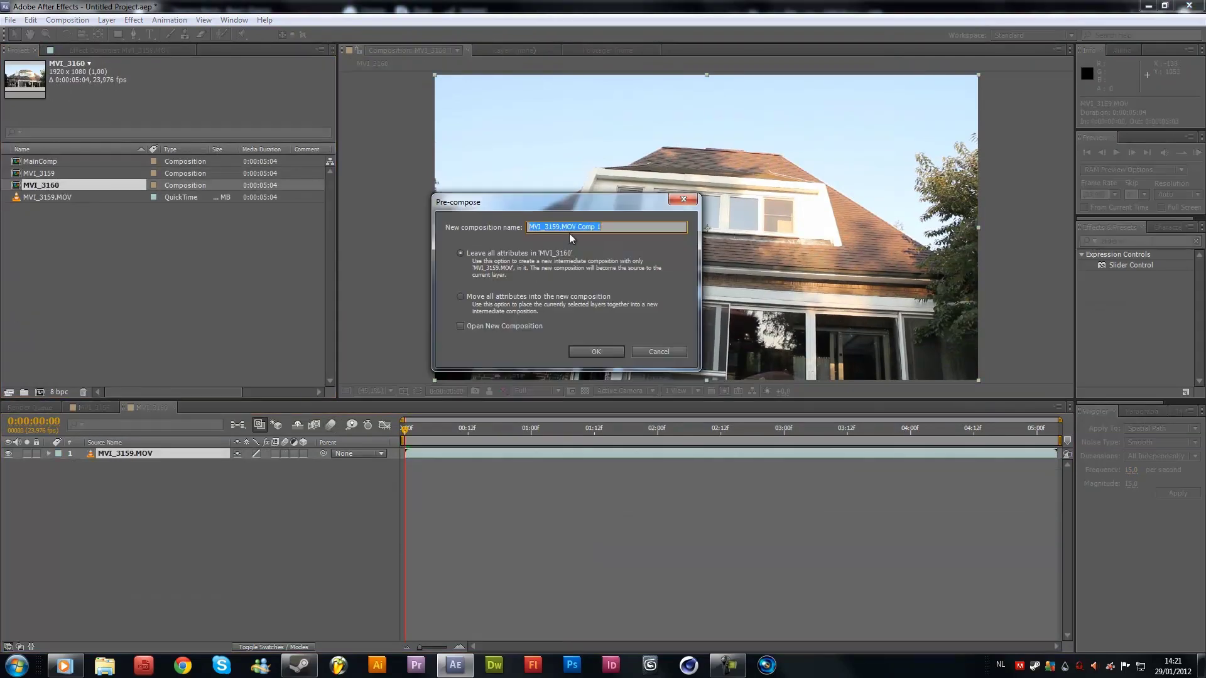
left_click(647, 352)
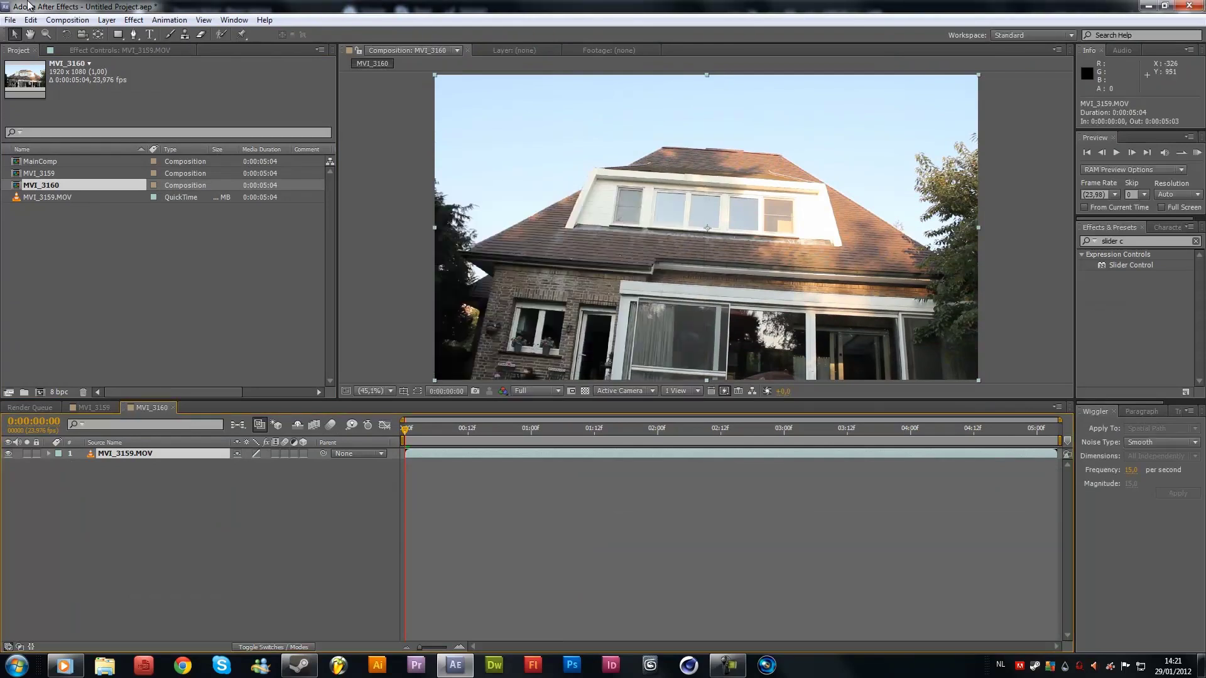
left_click(106, 19)
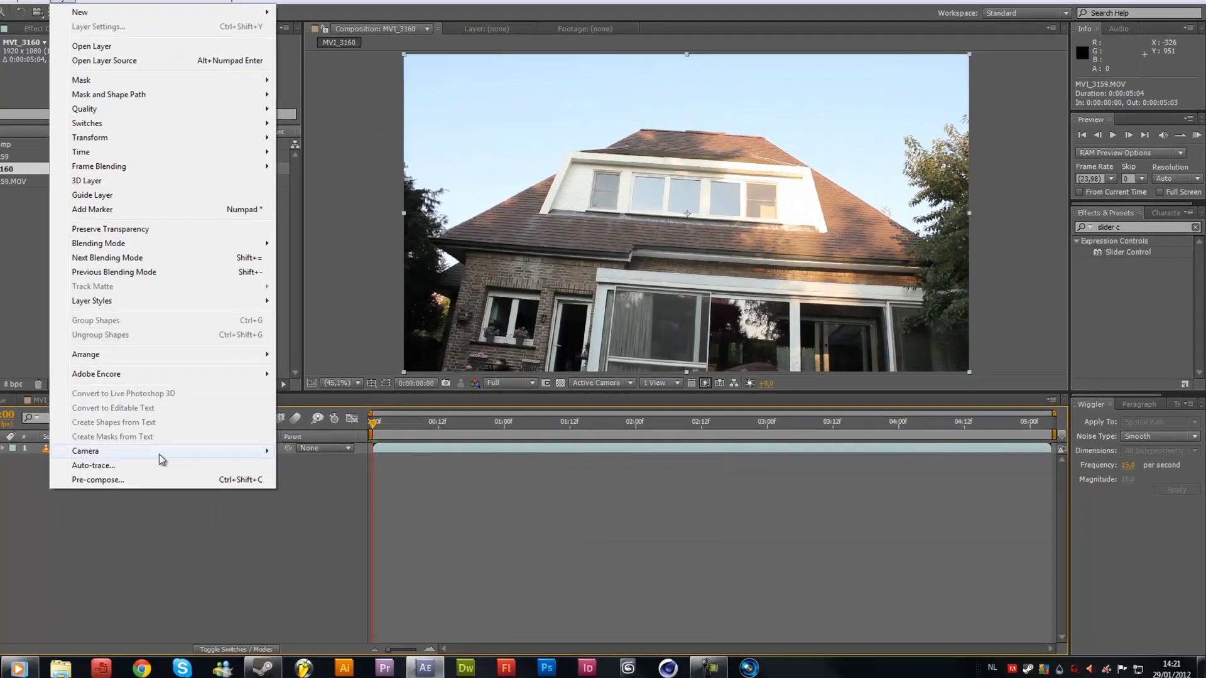
left_click(121, 476)
left_click(293, 233)
Step: Apply ShakePreset from Effects & Presets to the MVI_3159.MOV Comp 1 layer, then move time into the clip
left_click(1097, 67)
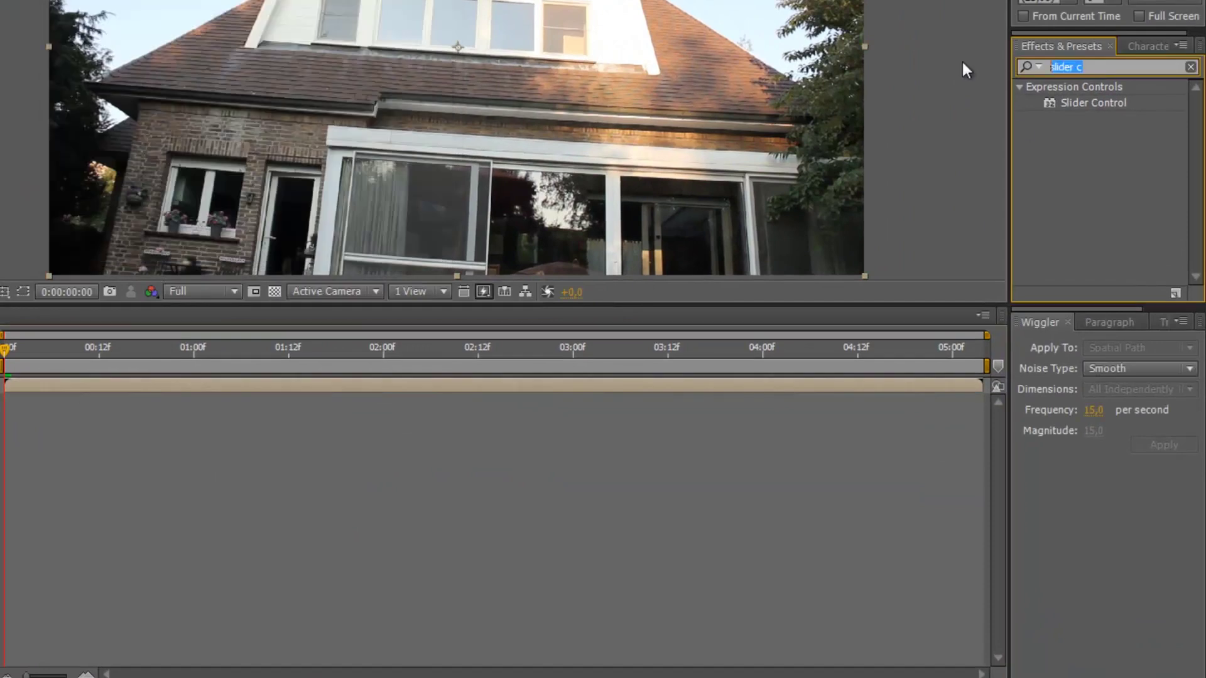
type("s")
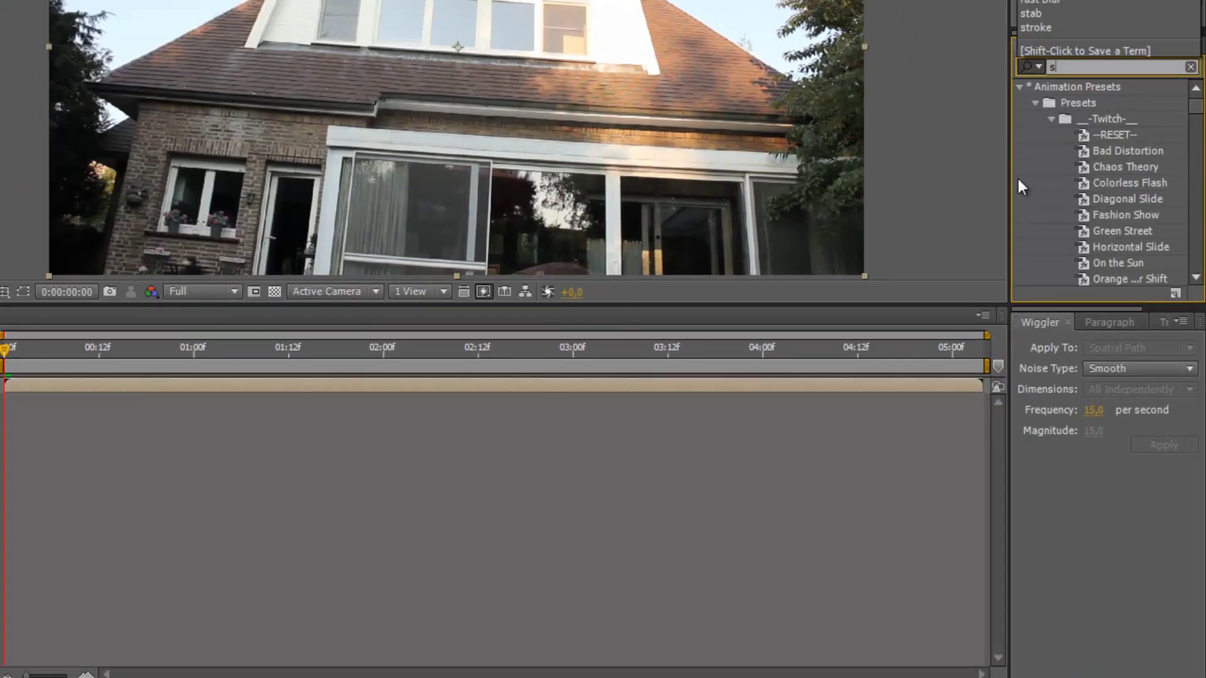
type("hakepres")
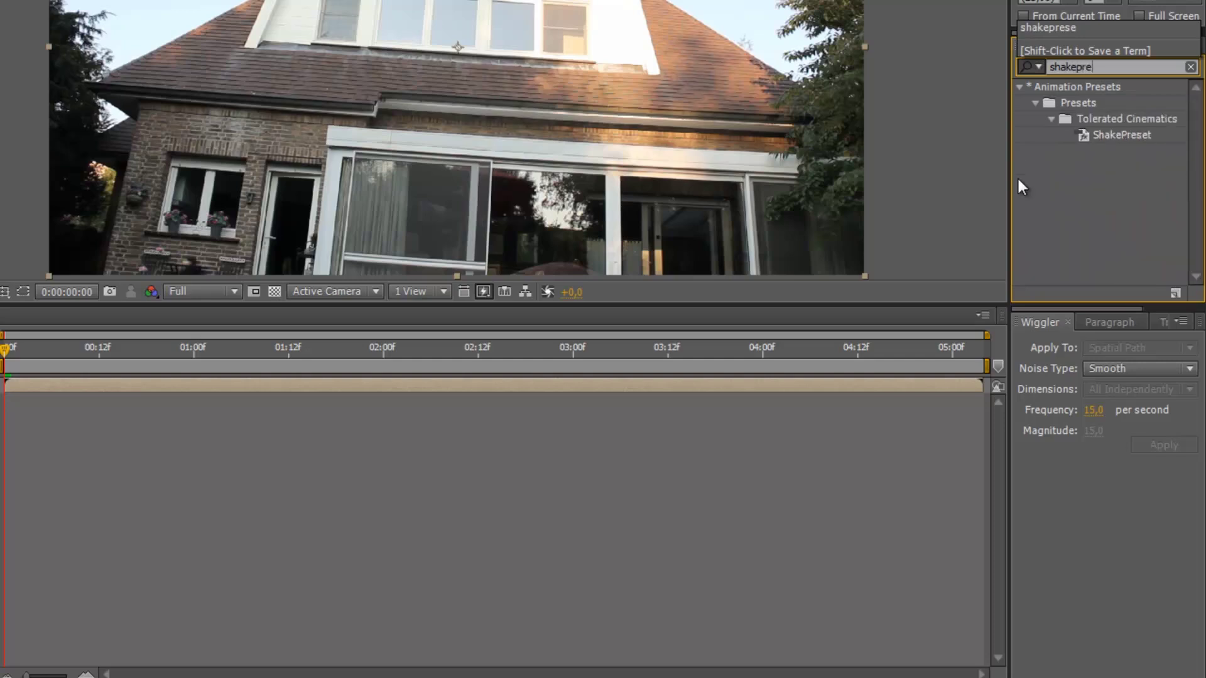
left_click_drag(1096, 134, 259, 391)
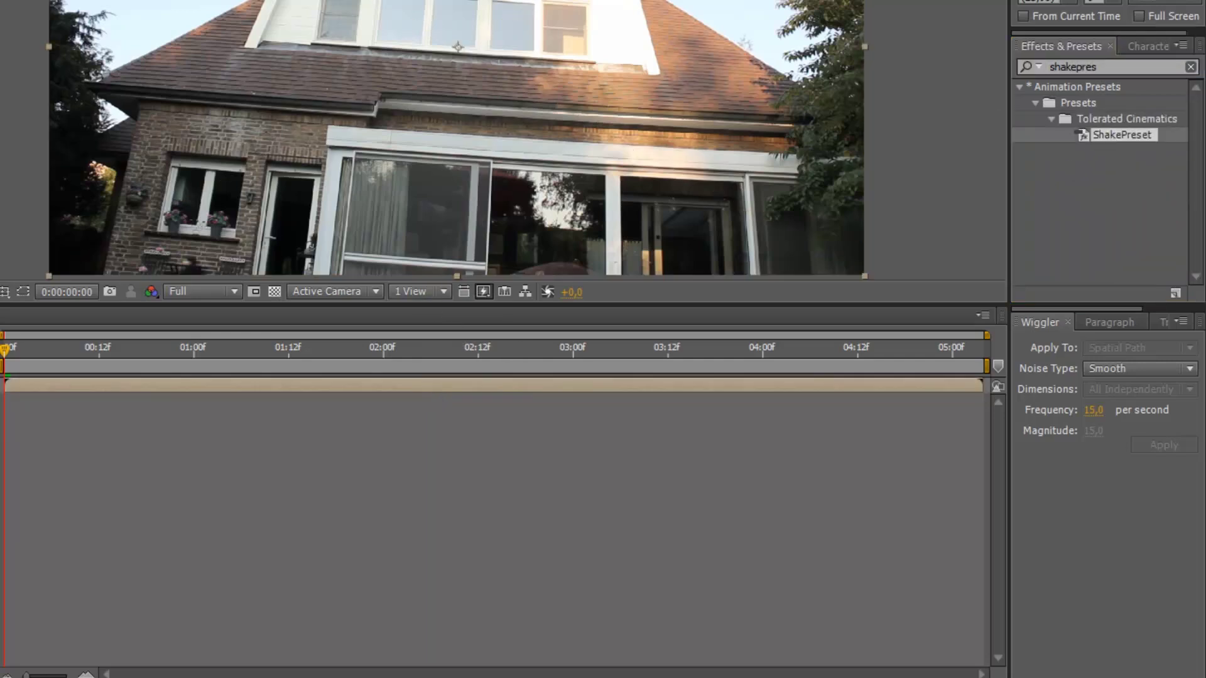
left_click_drag(12, 362, 109, 360)
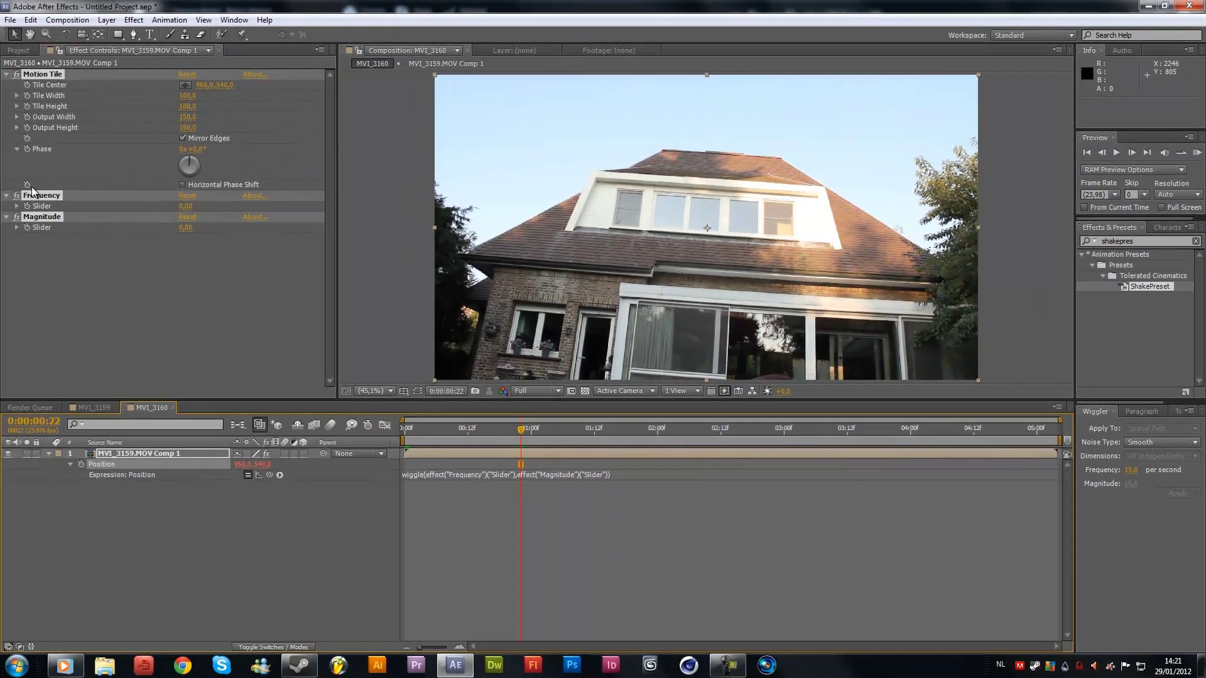
Step: Keyframe the Frequency and Magnitude sliders to 20 near 01:11 and reveal the keyframes with U
left_click(37, 195)
left_click(42, 217)
left_click(589, 428)
left_click(186, 206)
type("2")
left_click(187, 229)
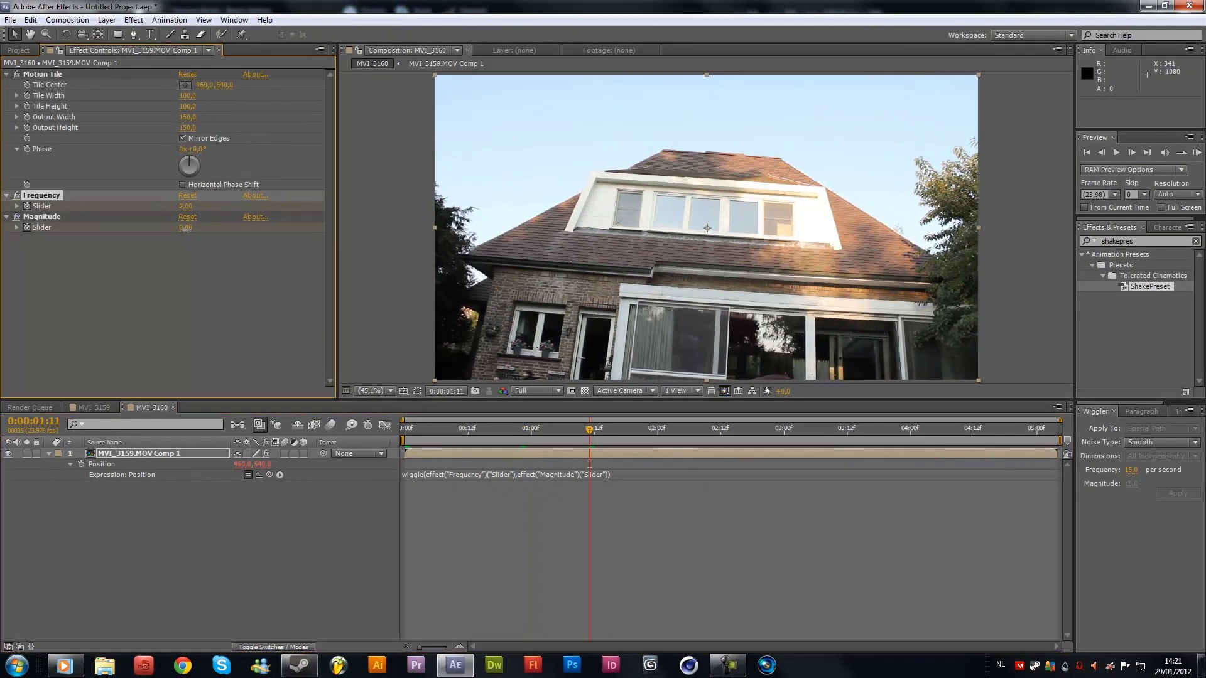
type("20")
key("Return")
key("u")
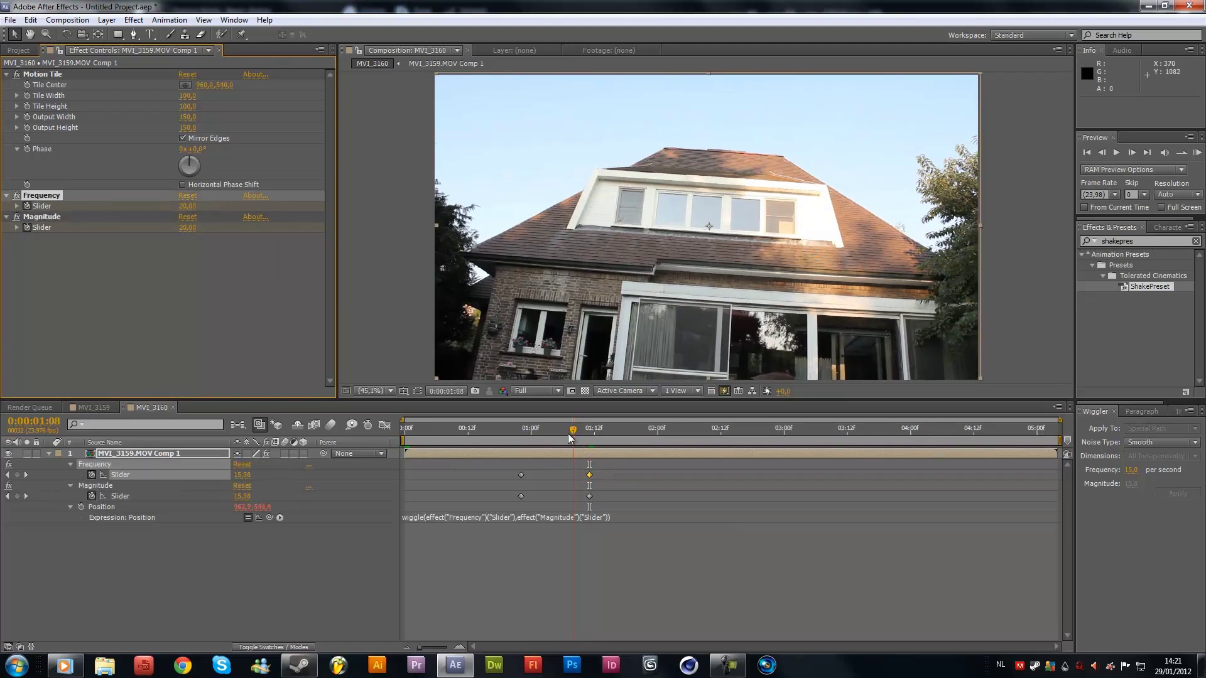
Step: Move the current time to 01:22 and toggle the composition's motion blur switch
key("space")
left_click(646, 431)
left_click(332, 429)
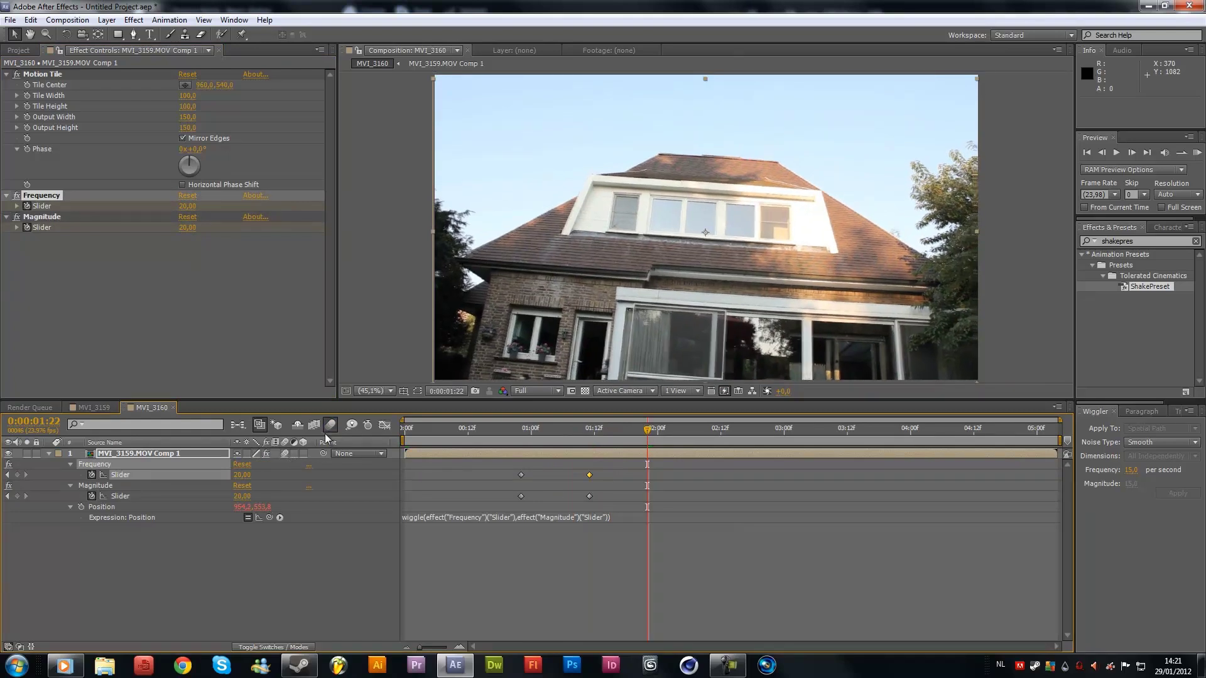
left_click(331, 429)
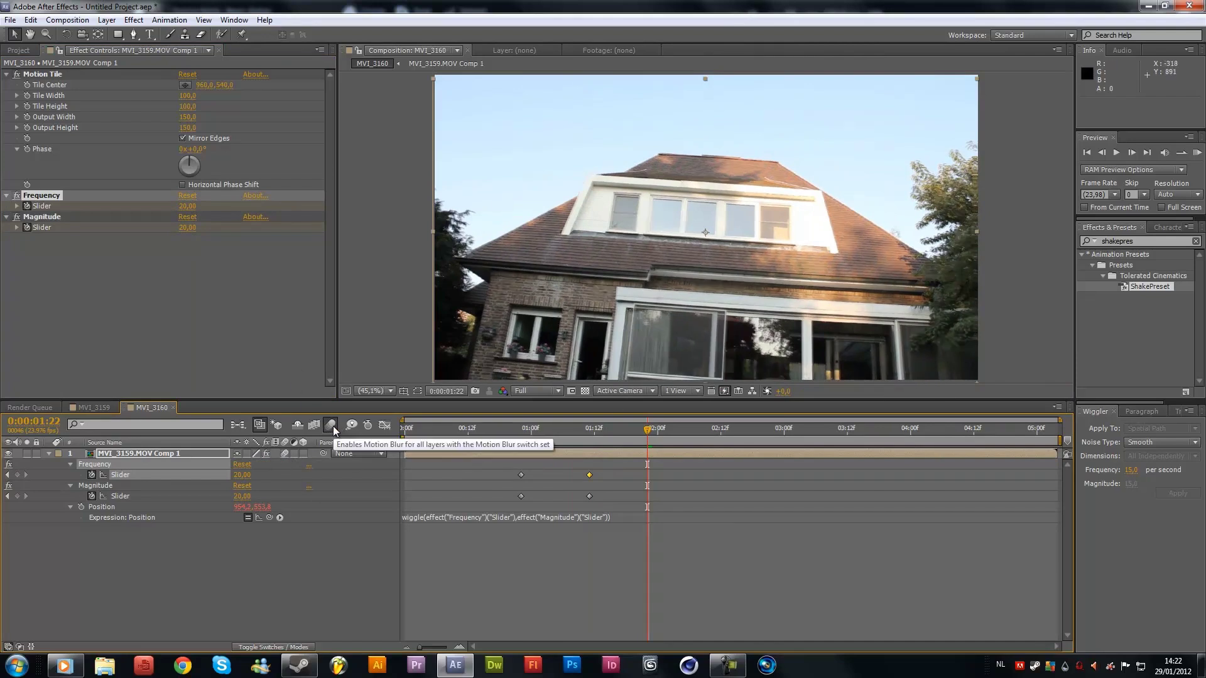
Step: Leave the composition's motion blur switch enabled and preview the shake up to about 02:18
left_click(333, 425)
left_click(331, 427)
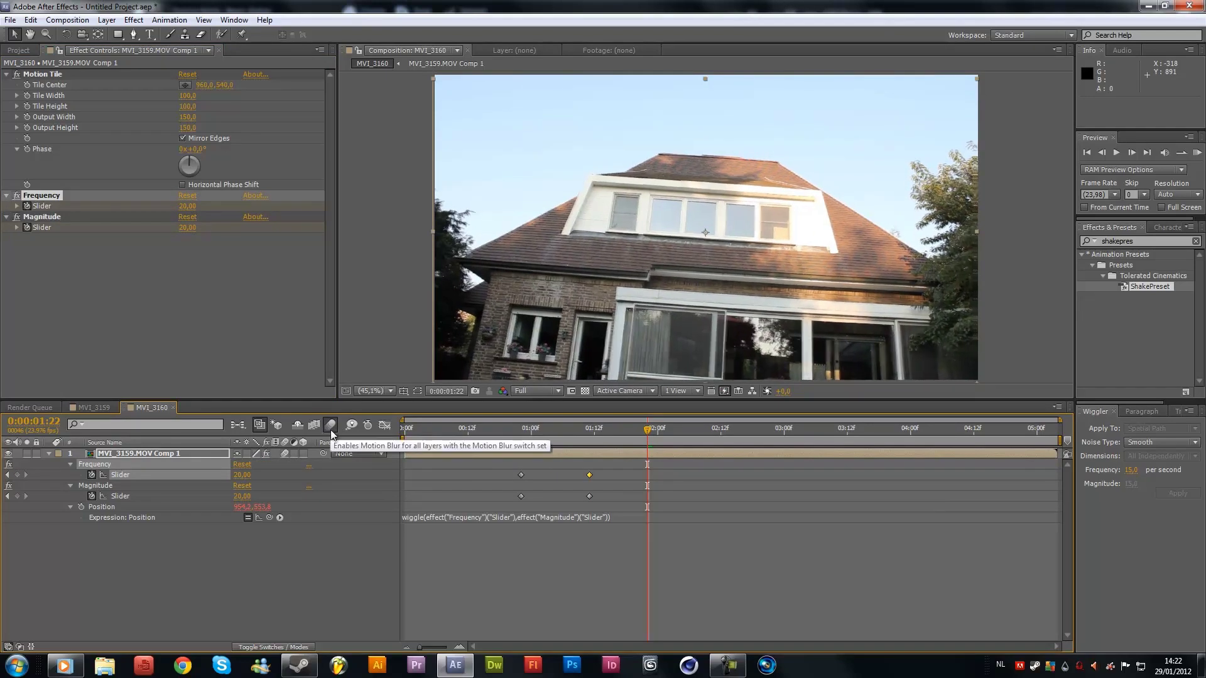
left_click(333, 425)
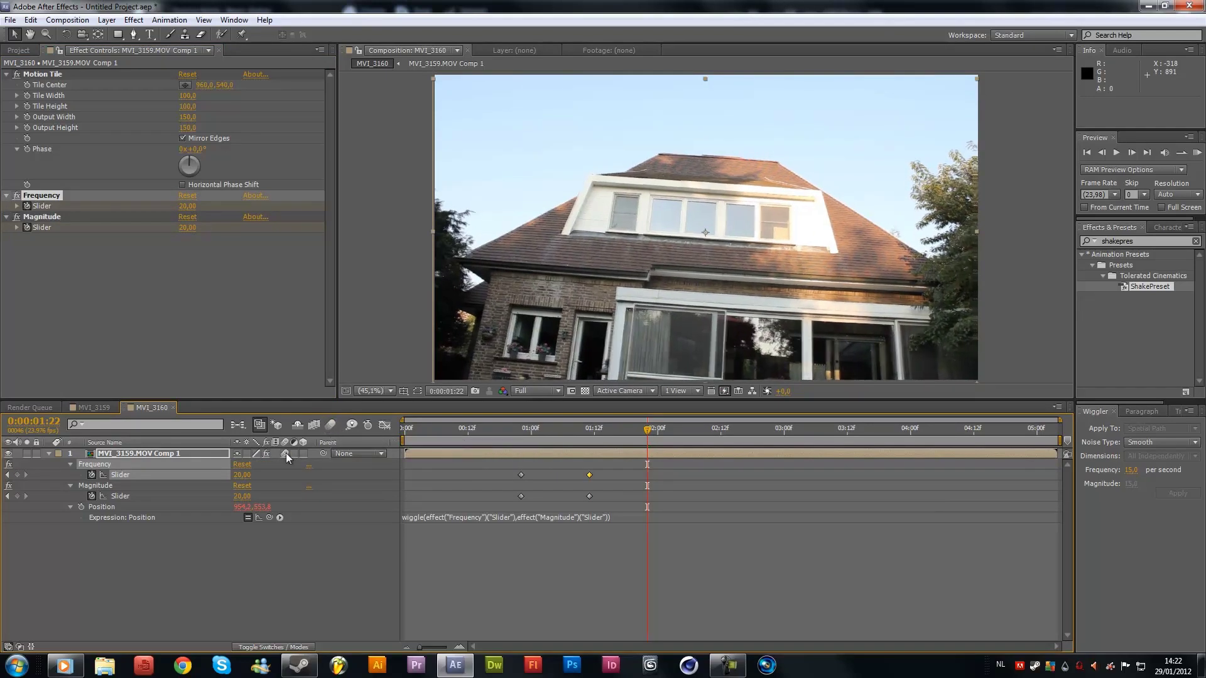
left_click(328, 425)
left_click(331, 427)
left_click_drag(673, 429, 753, 432)
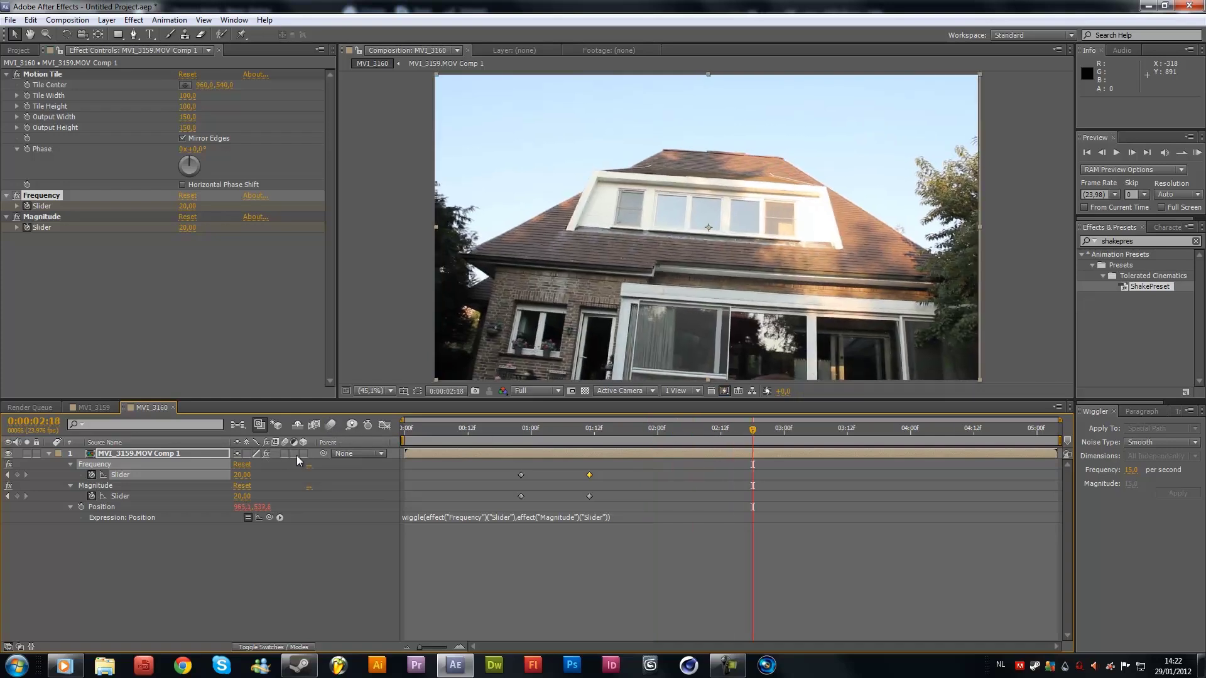
left_click(639, 434)
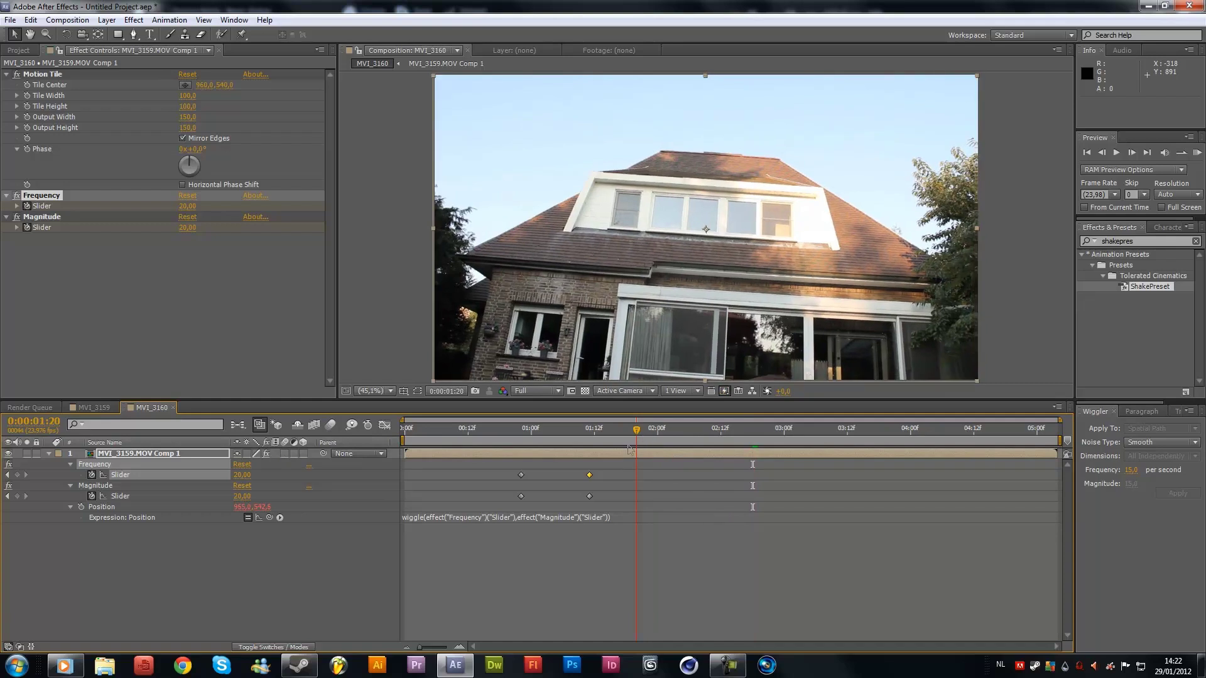